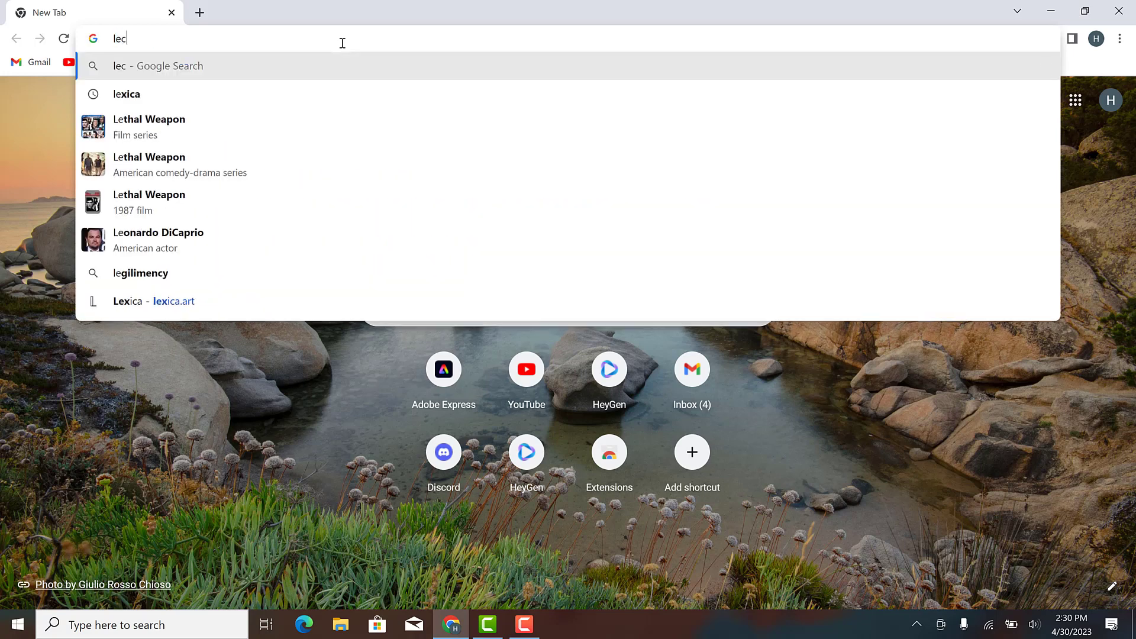
# Step: Open the Lexica website at lexica.art in the current browser tab
pyautogui.write('ica')
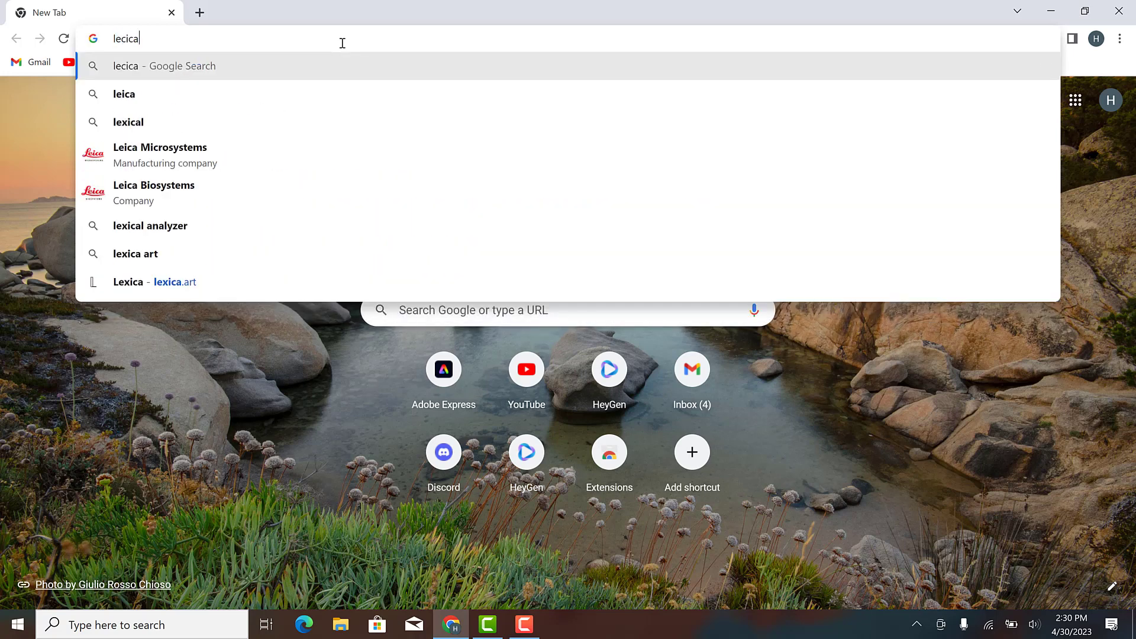
pyautogui.press('BackSpace')
pyautogui.press('BackSpace')
pyautogui.press('BackSpace')
pyautogui.press('BackSpace')
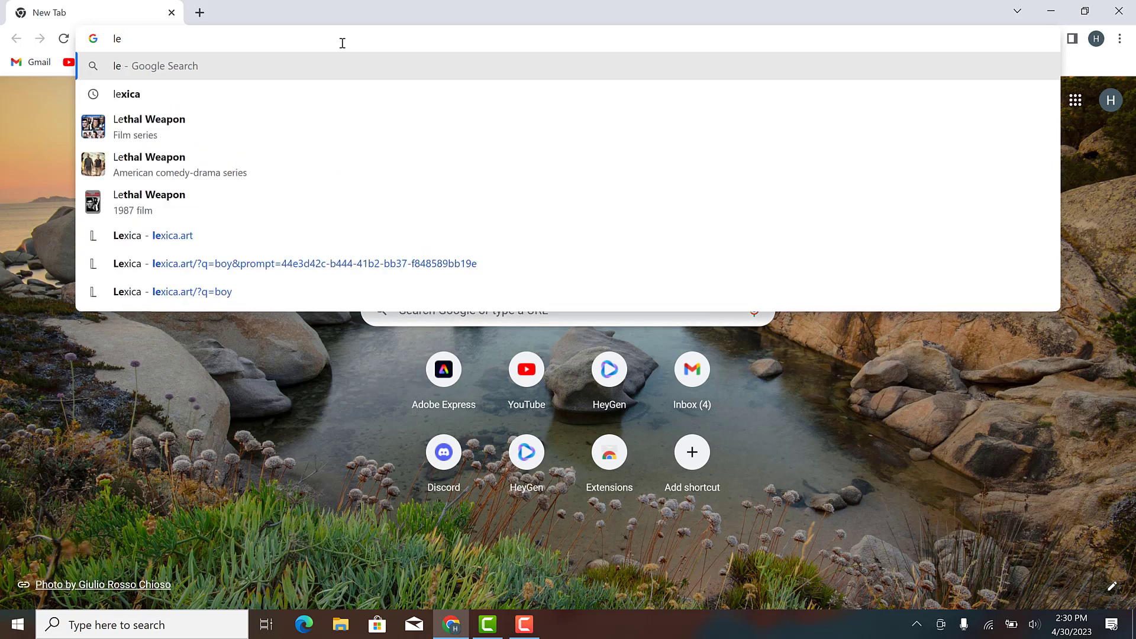
pyautogui.write('xica')
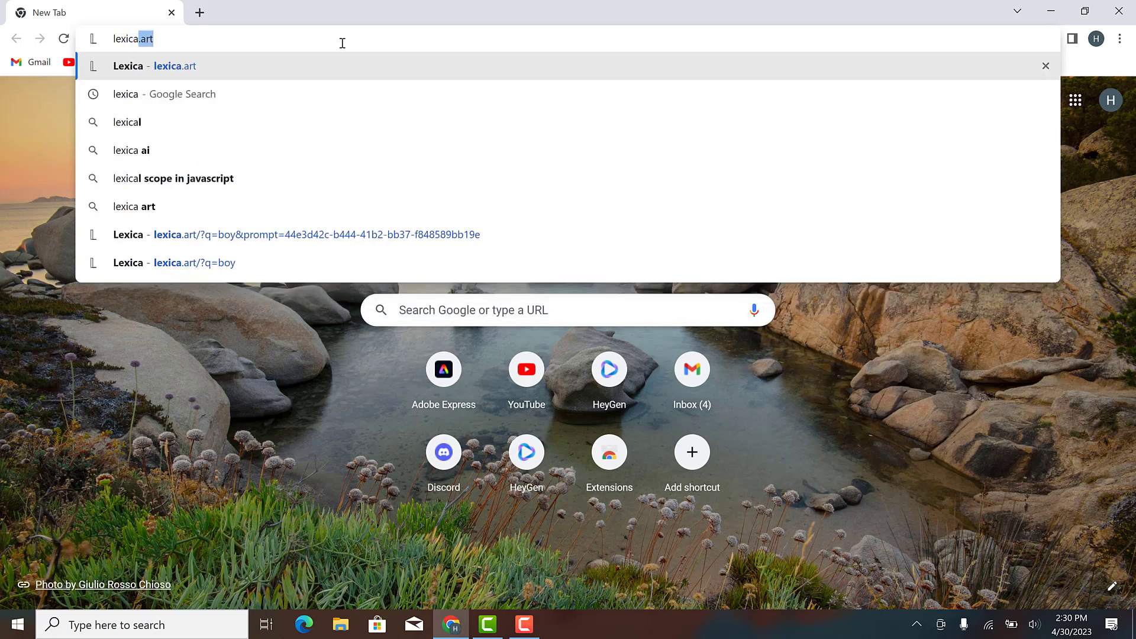
pyautogui.press('Return')
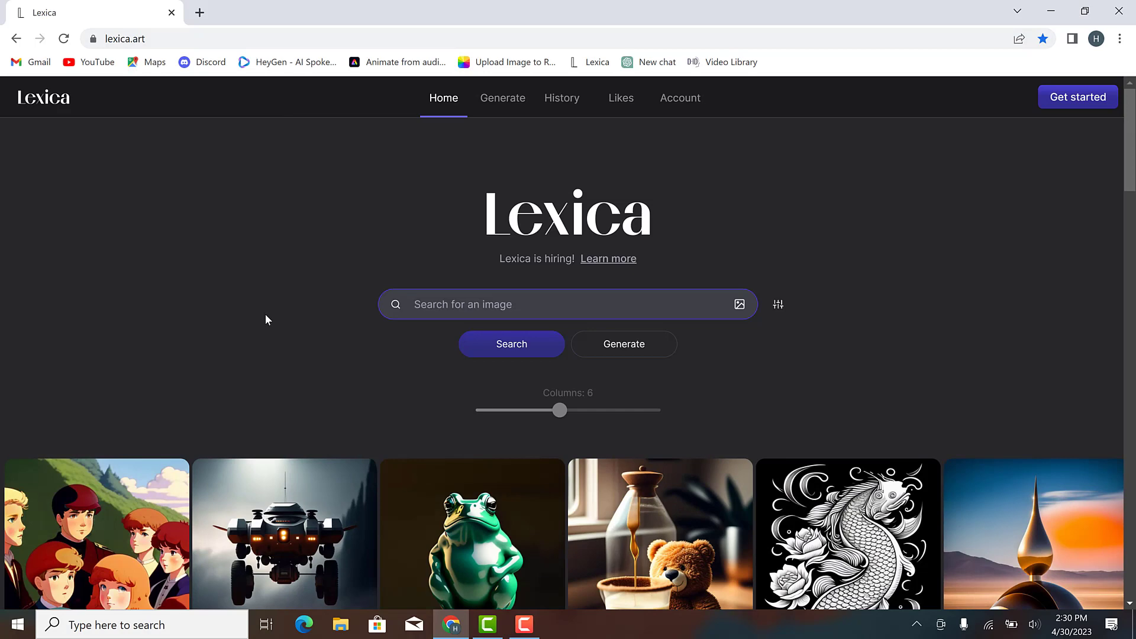
# Step: Browse the AI-generated images and their prompts in the home page gallery
pyautogui.scroll(-3, 265, 316)
pyautogui.scroll(-3, 265, 319)
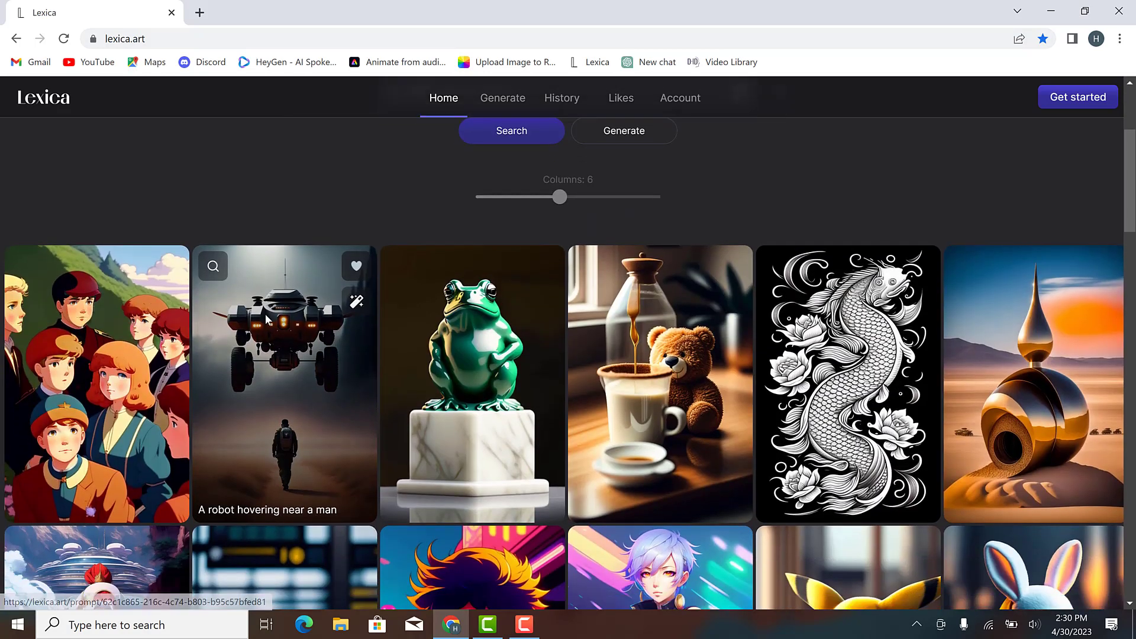
pyautogui.scroll(-5, 265, 314)
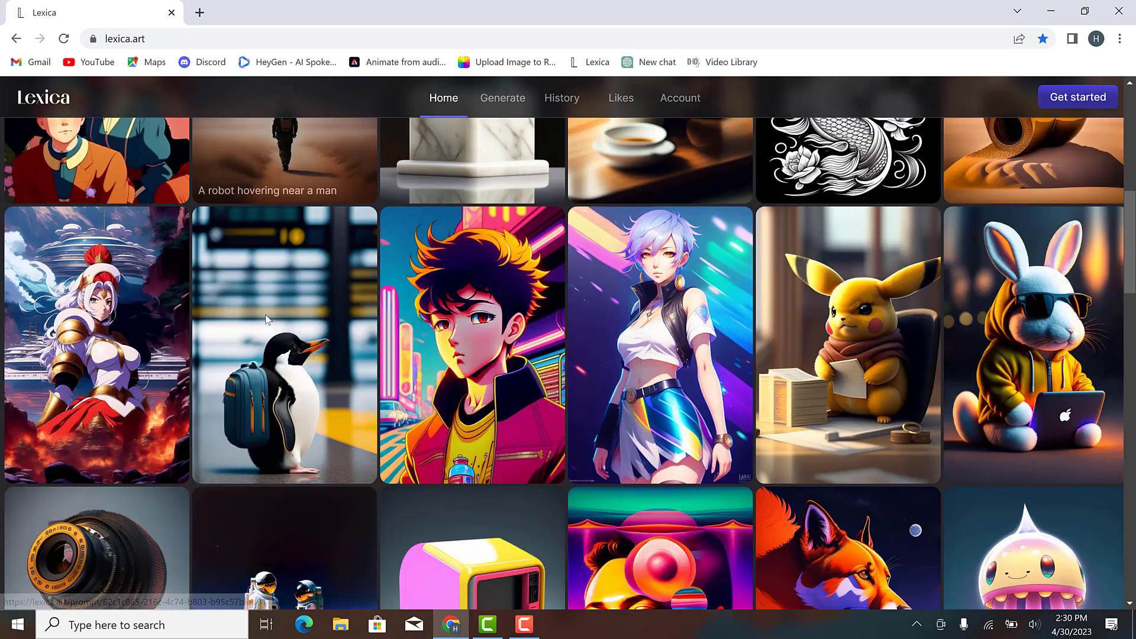
pyautogui.scroll(-3, 265, 318)
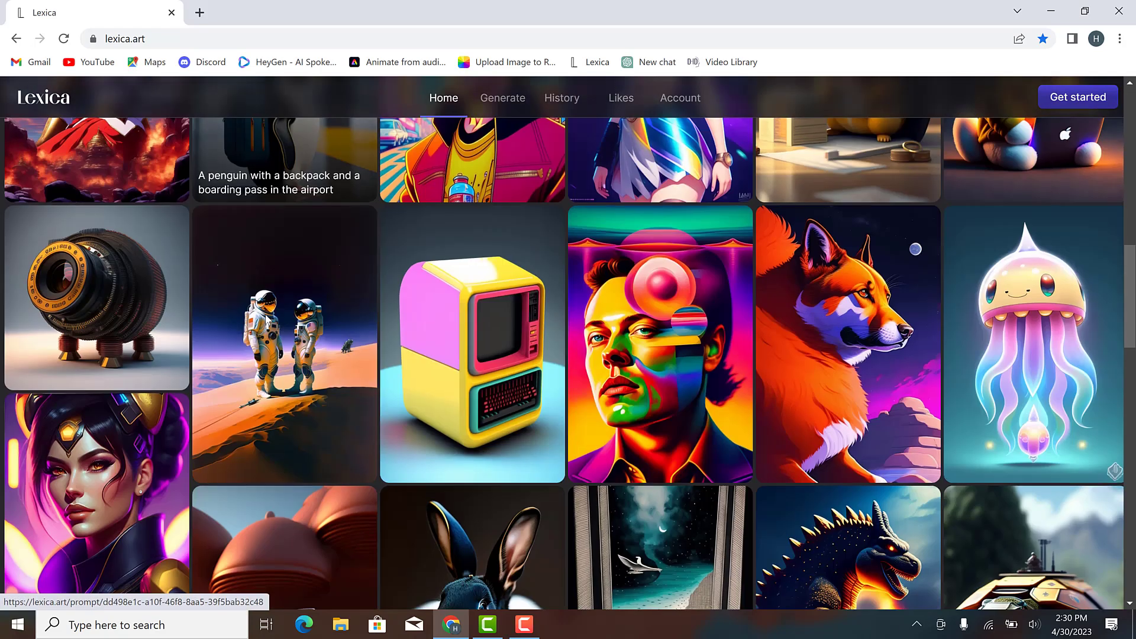
pyautogui.scroll(-5, 265, 318)
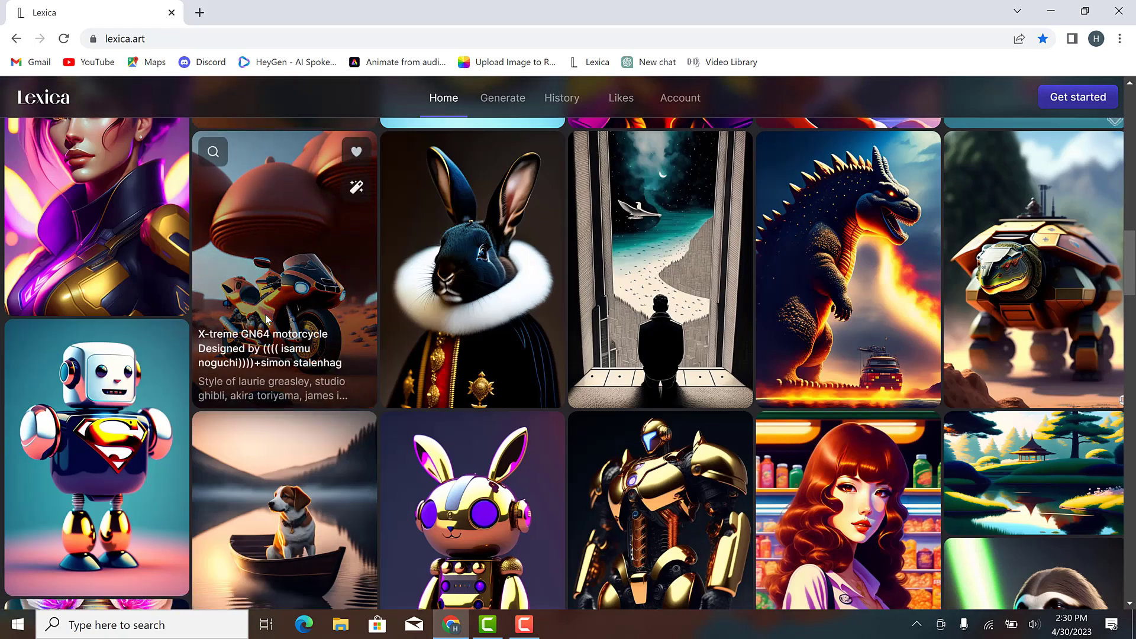
pyautogui.scroll(-3, 266, 320)
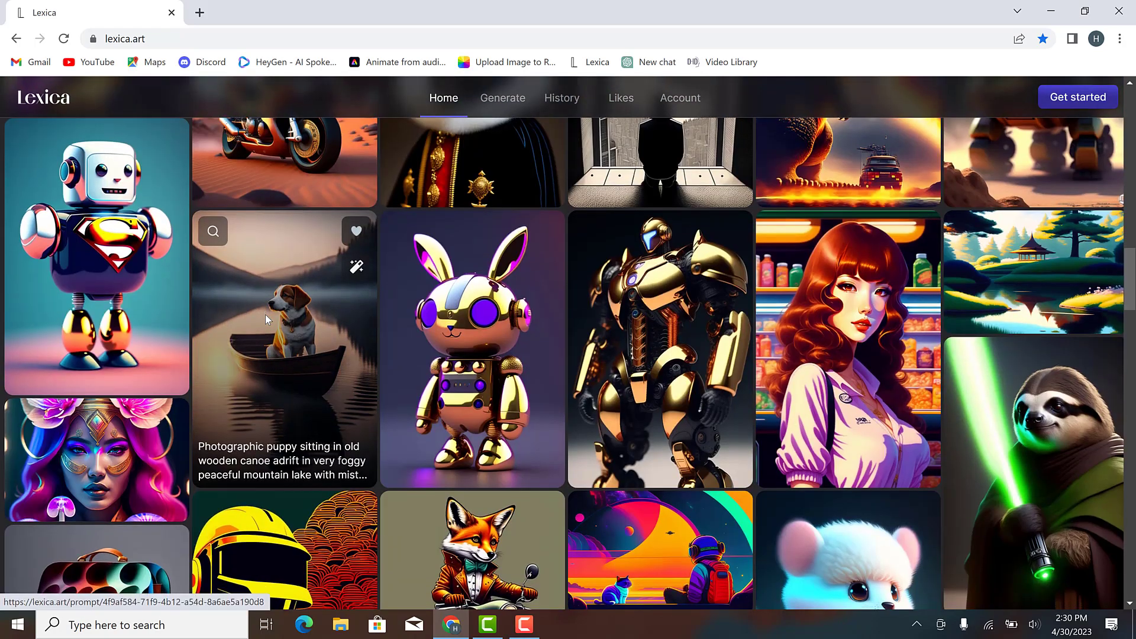
pyautogui.scroll(-3, 265, 320)
pyautogui.scroll(-3, 265, 319)
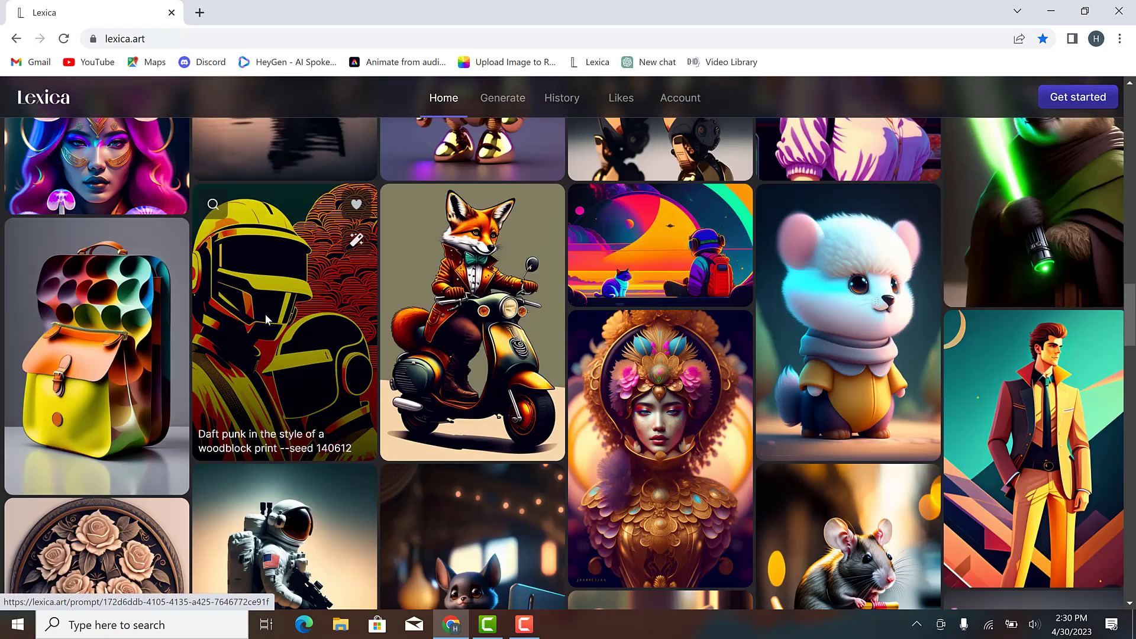
pyautogui.scroll(-3, 265, 319)
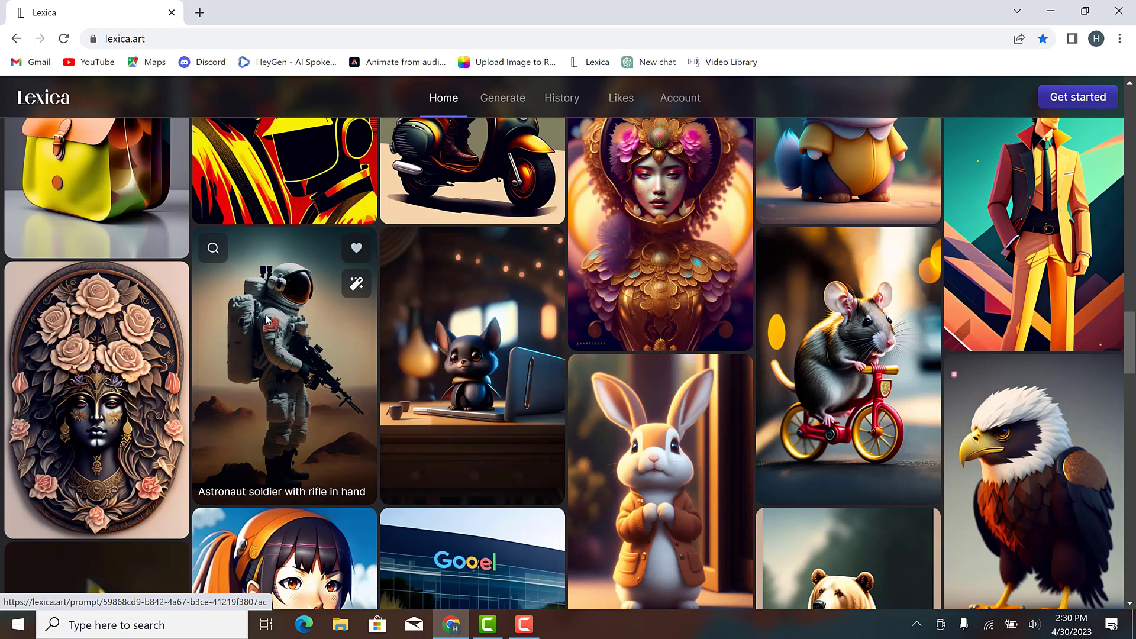
pyautogui.scroll(-5, 266, 320)
pyautogui.scroll(-4, 266, 319)
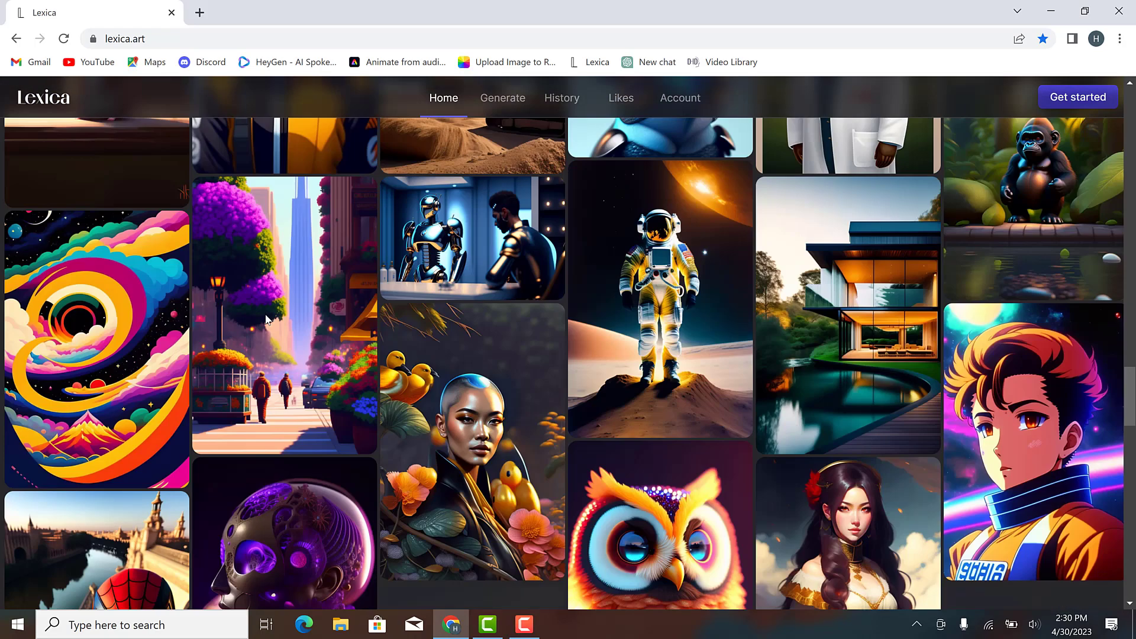
pyautogui.scroll(-2, 266, 319)
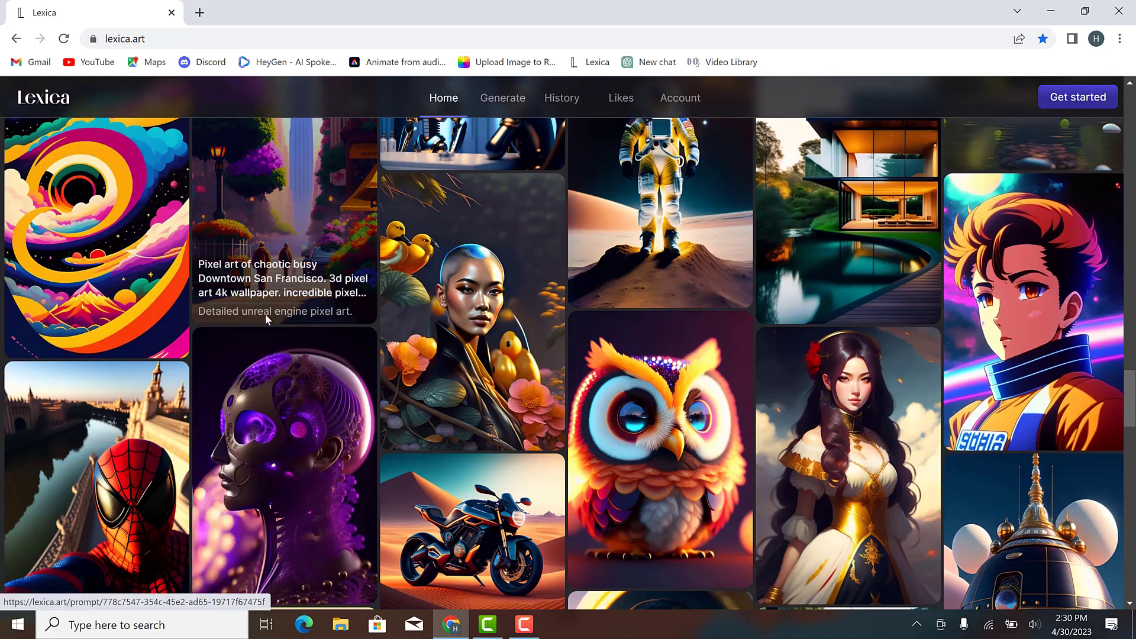
pyautogui.scroll(-5, 265, 313)
pyautogui.scroll(-4, 265, 314)
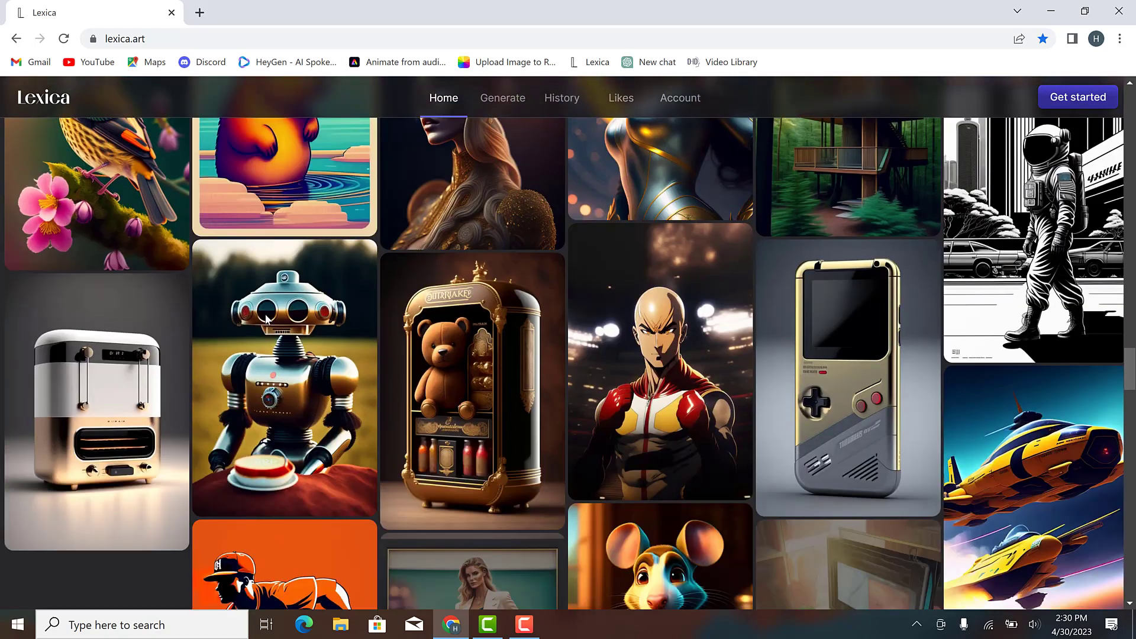
pyautogui.scroll(-4, 265, 320)
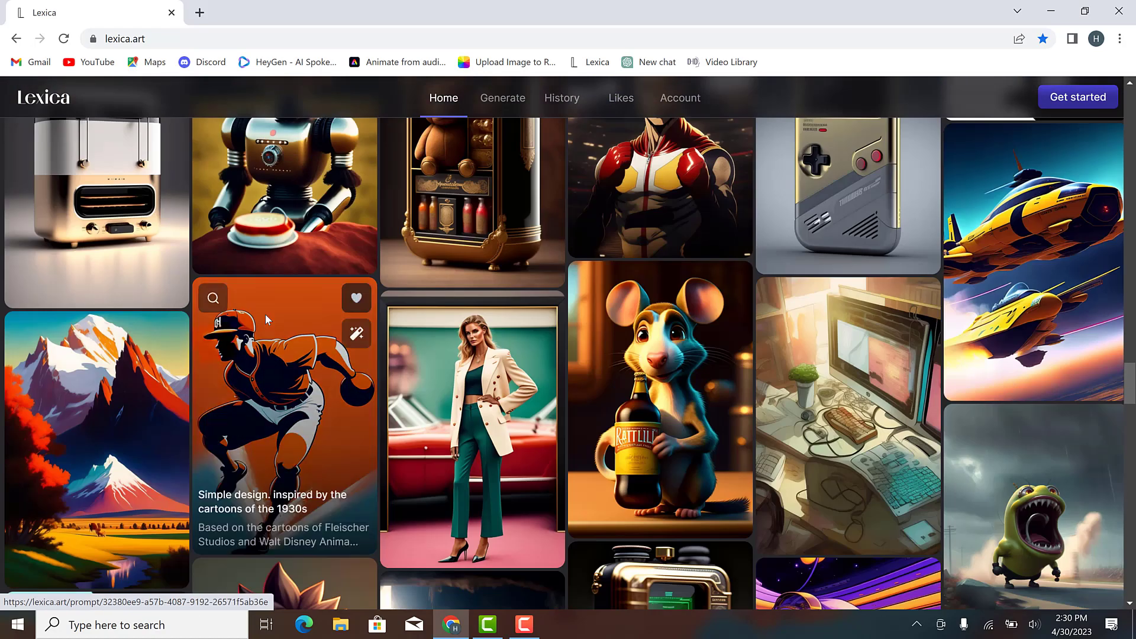
pyautogui.scroll(-4, 265, 314)
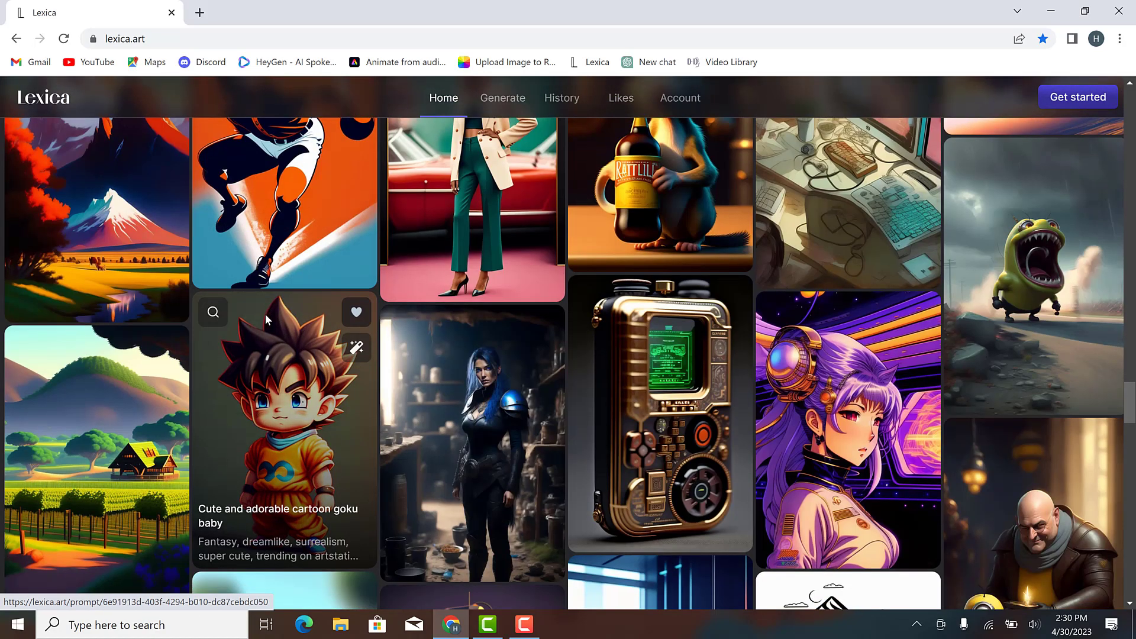
pyautogui.scroll(-5, 265, 313)
pyautogui.scroll(-2, 266, 317)
pyautogui.scroll(-6, 268, 320)
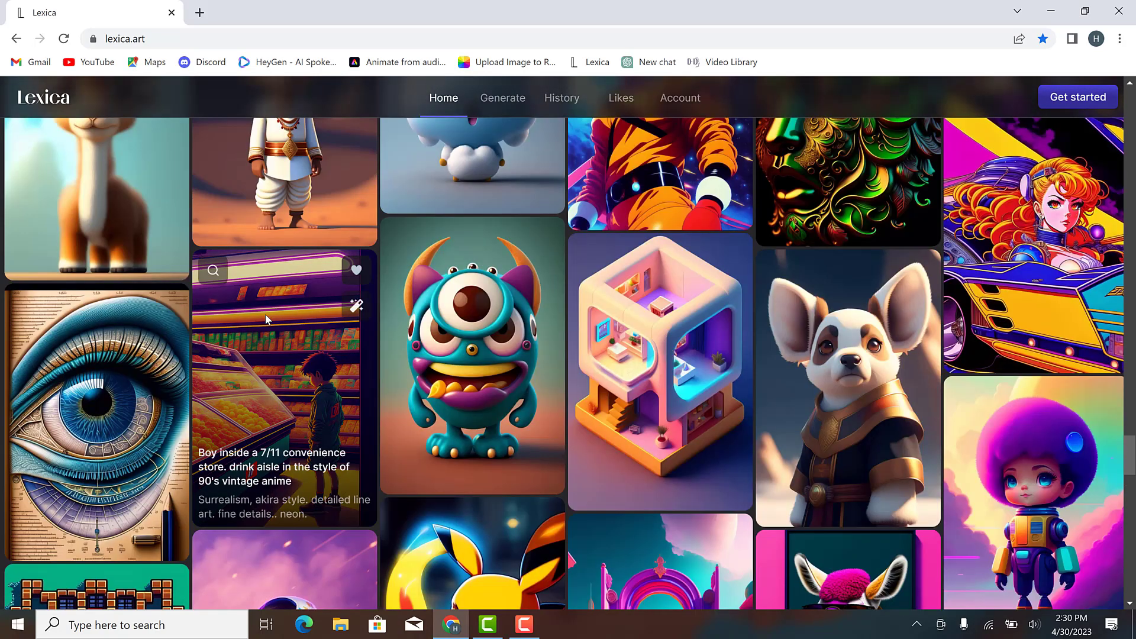
pyautogui.scroll(-8, 265, 319)
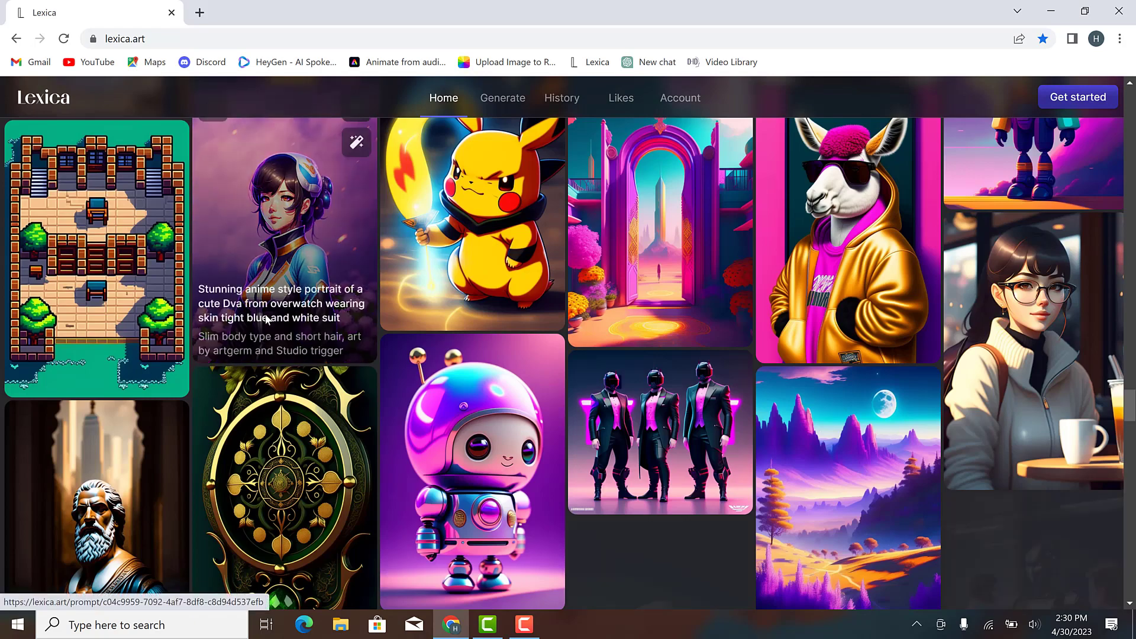
pyautogui.scroll(-4, 265, 319)
pyautogui.scroll(-5, 266, 315)
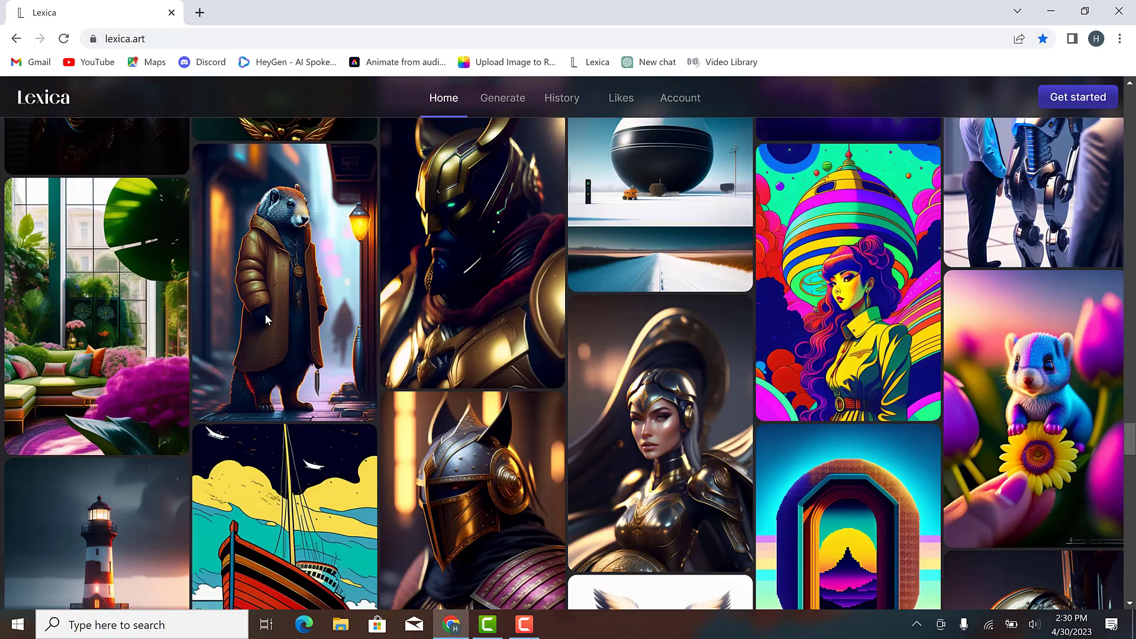
pyautogui.scroll(-6, 265, 319)
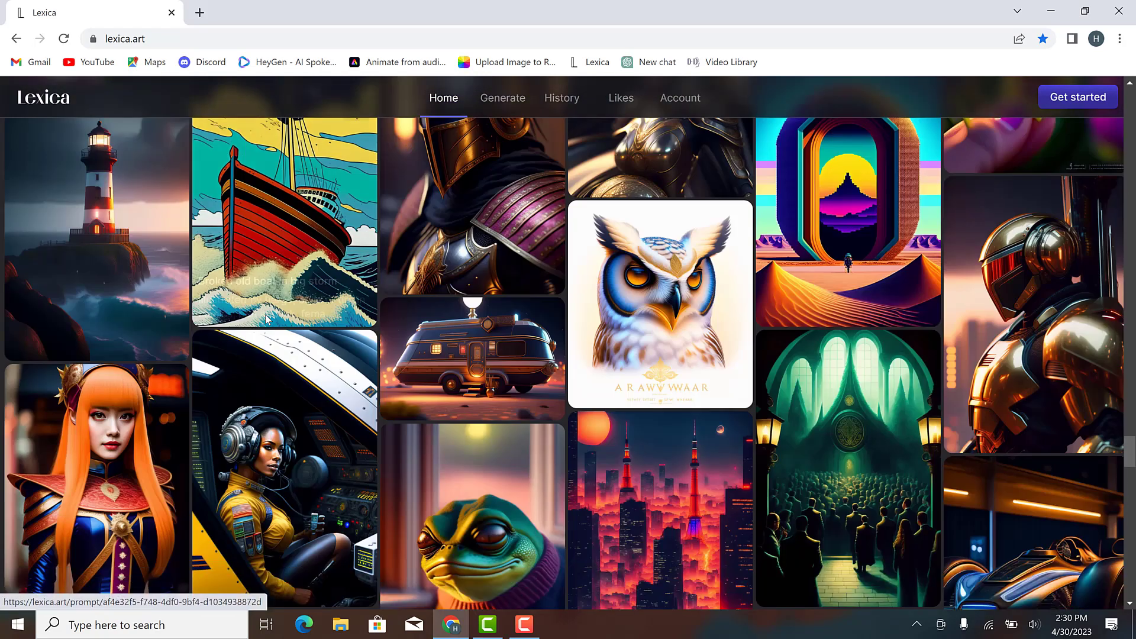
pyautogui.scroll(-3, 267, 320)
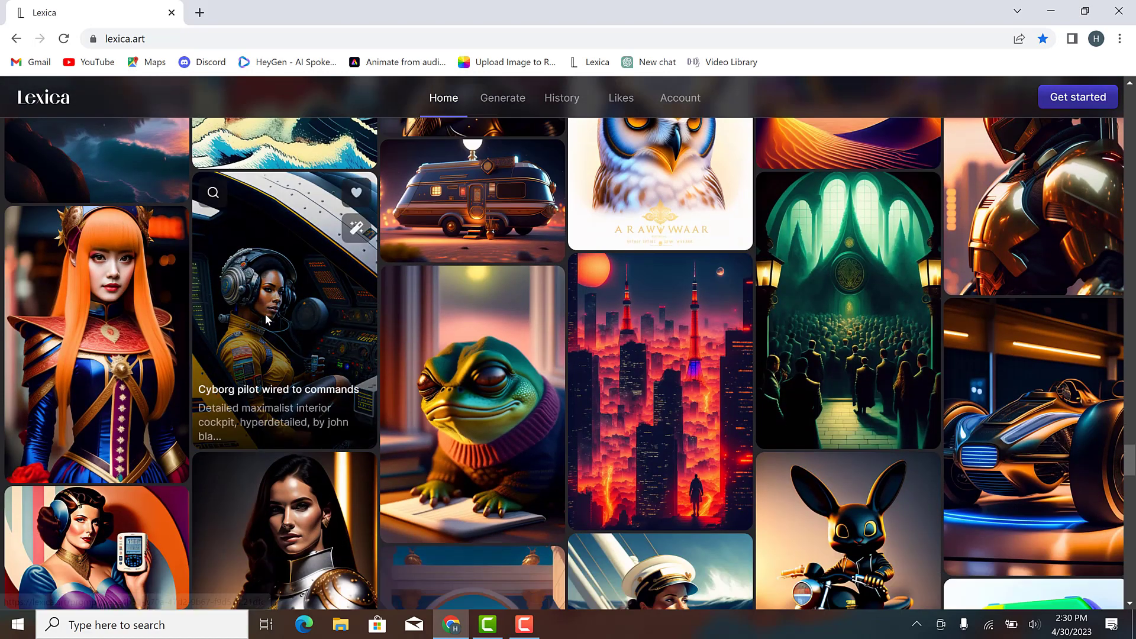
pyautogui.scroll(-3, 265, 319)
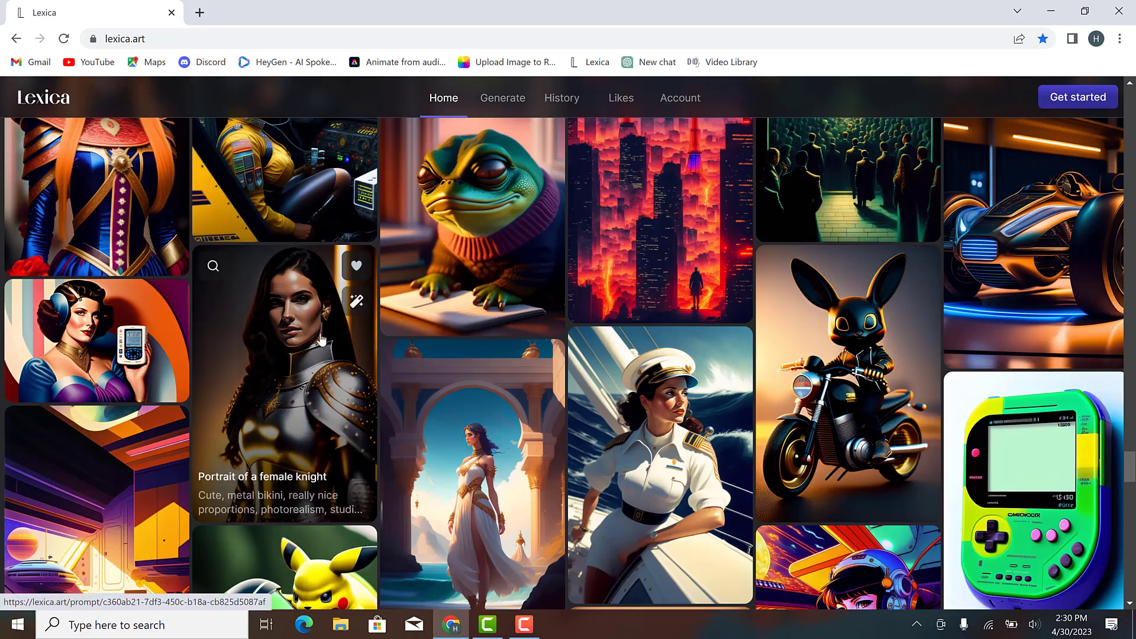
# Step: Open the "Portrait of a female knight" image, view its variations, download the fourth one and close the image details
pyautogui.click(290, 348)
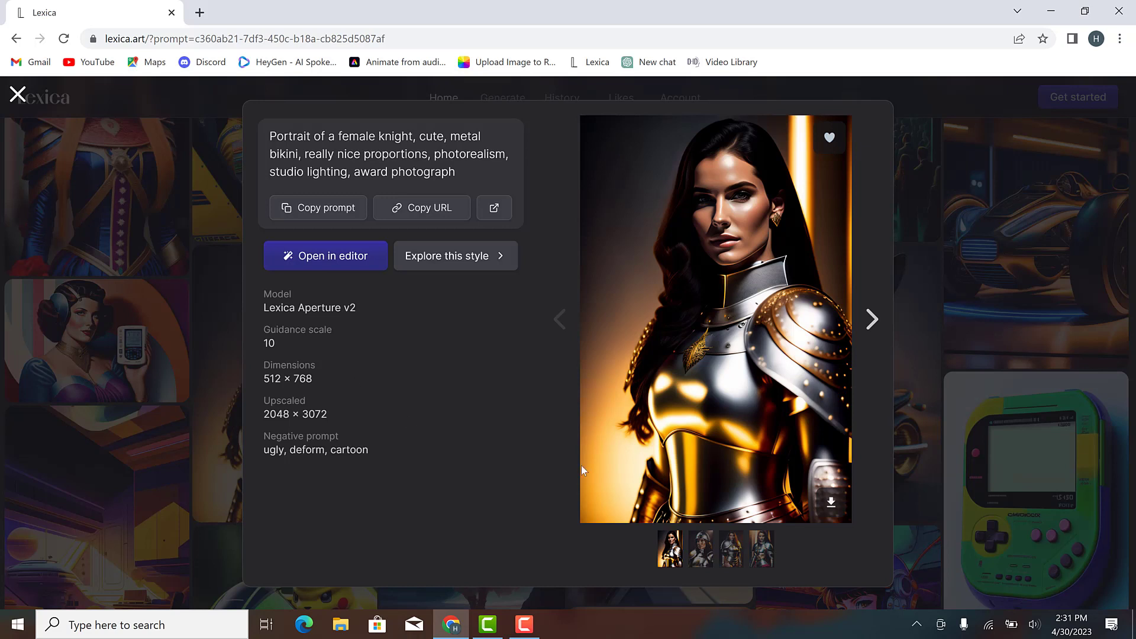
pyautogui.click(699, 552)
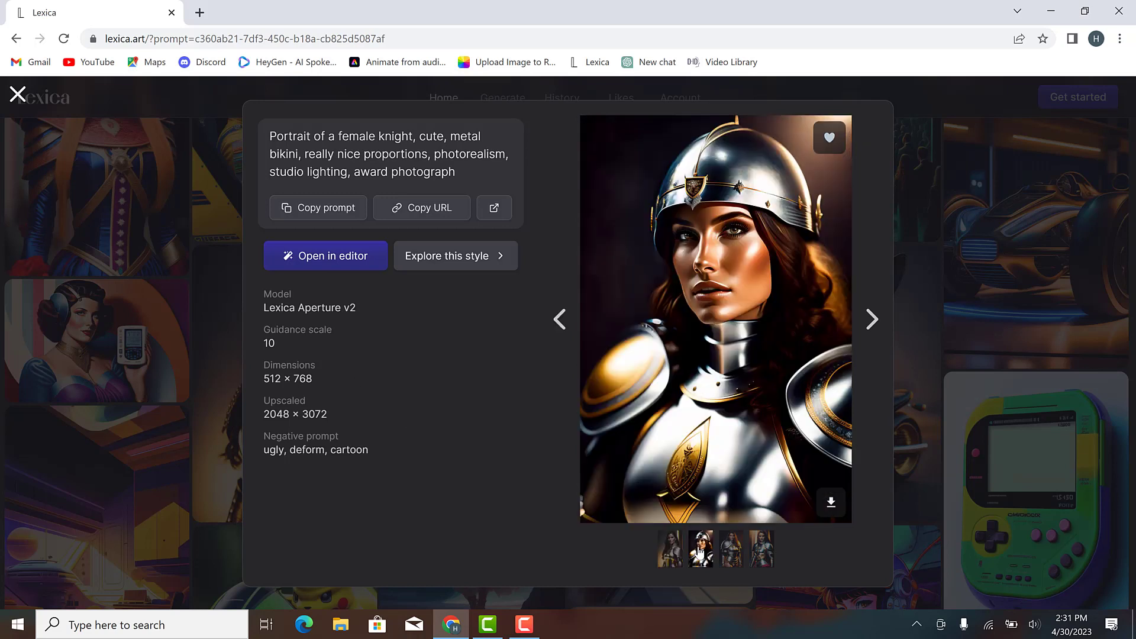
pyautogui.click(738, 566)
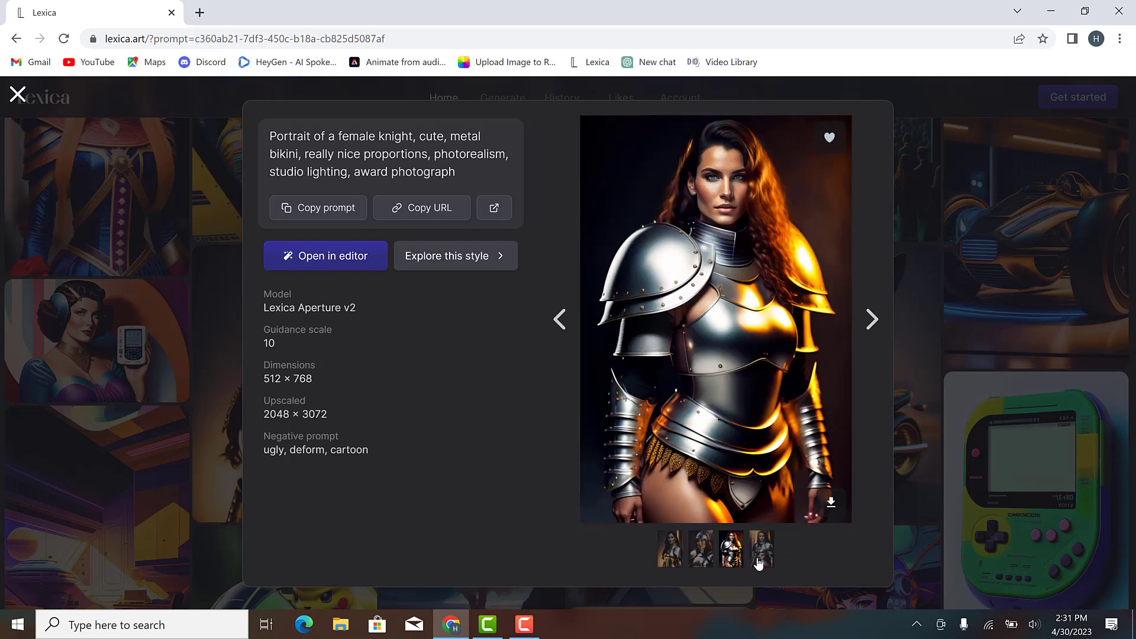
pyautogui.click(758, 563)
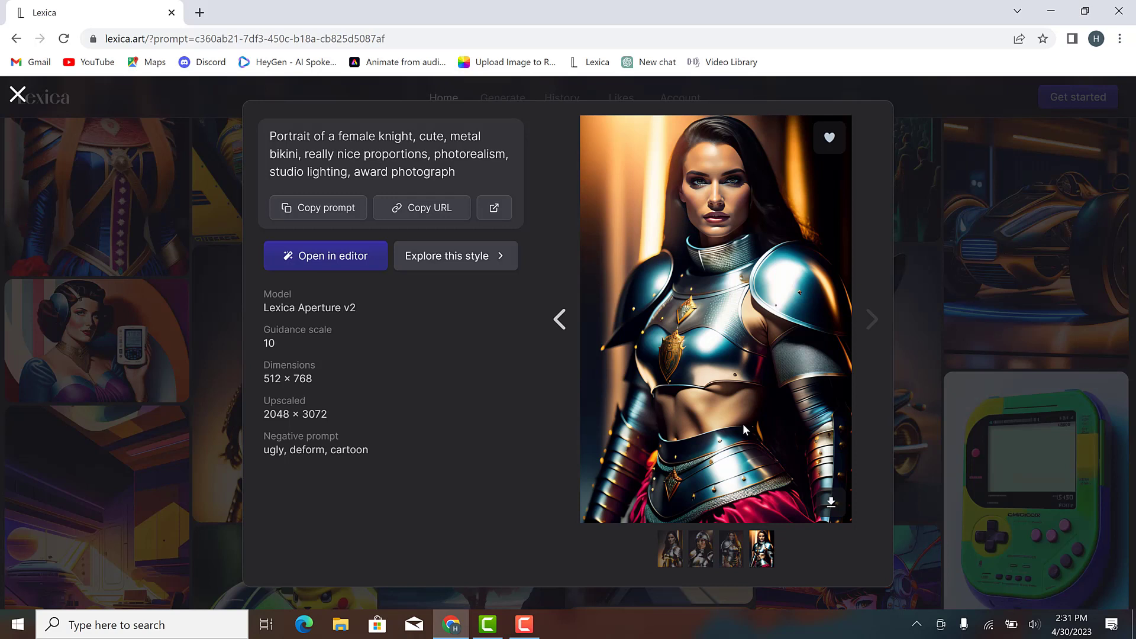
pyautogui.click(831, 502)
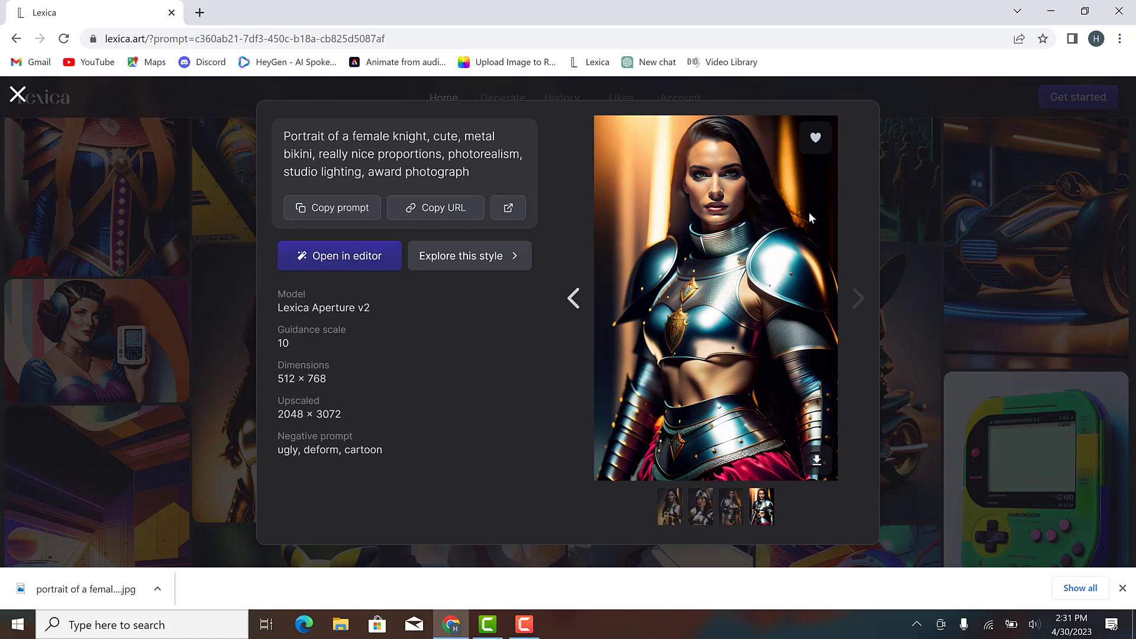
pyautogui.click(926, 203)
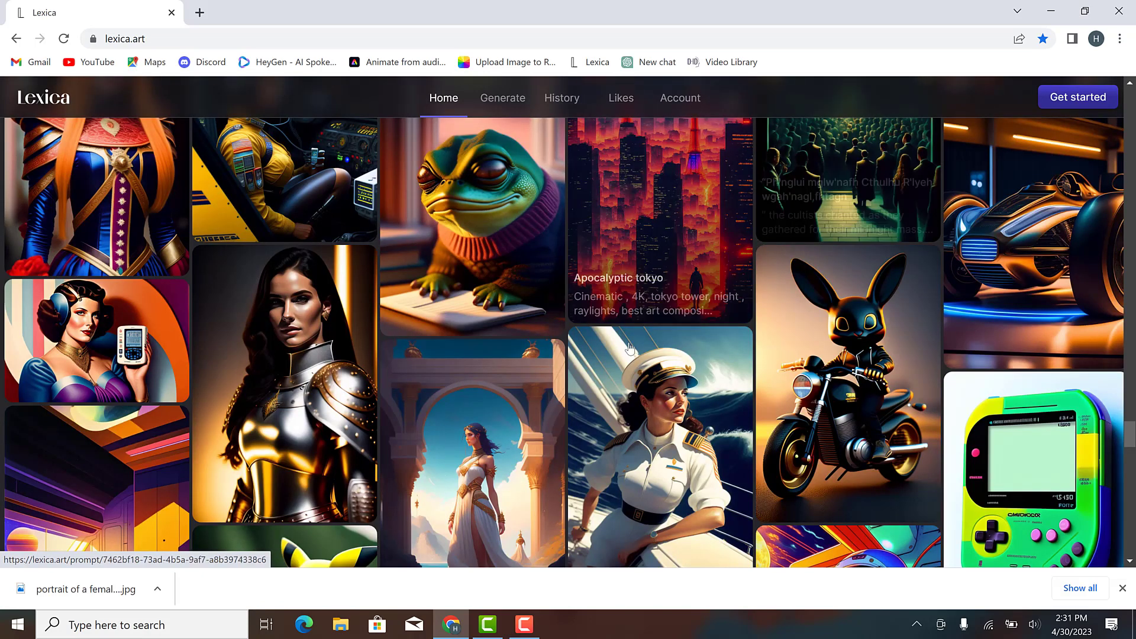
# Step: Browse more of the gallery, then search Lexica's images for "cat under water"
pyautogui.scroll(-2, 629, 349)
pyautogui.scroll(-10, 629, 349)
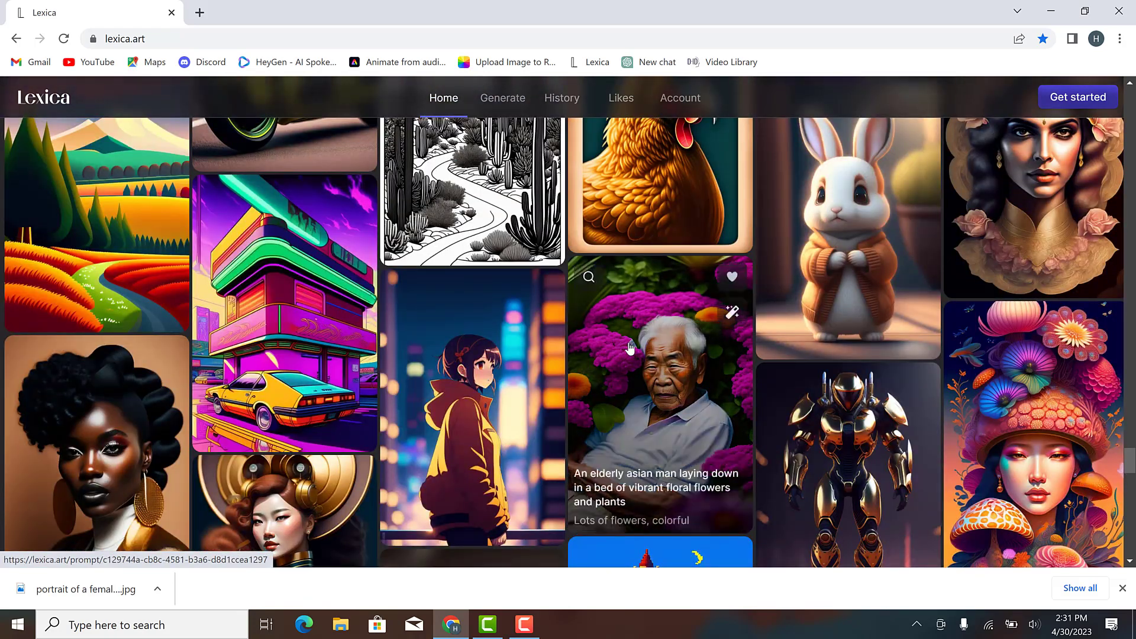
pyautogui.scroll(-9, 630, 349)
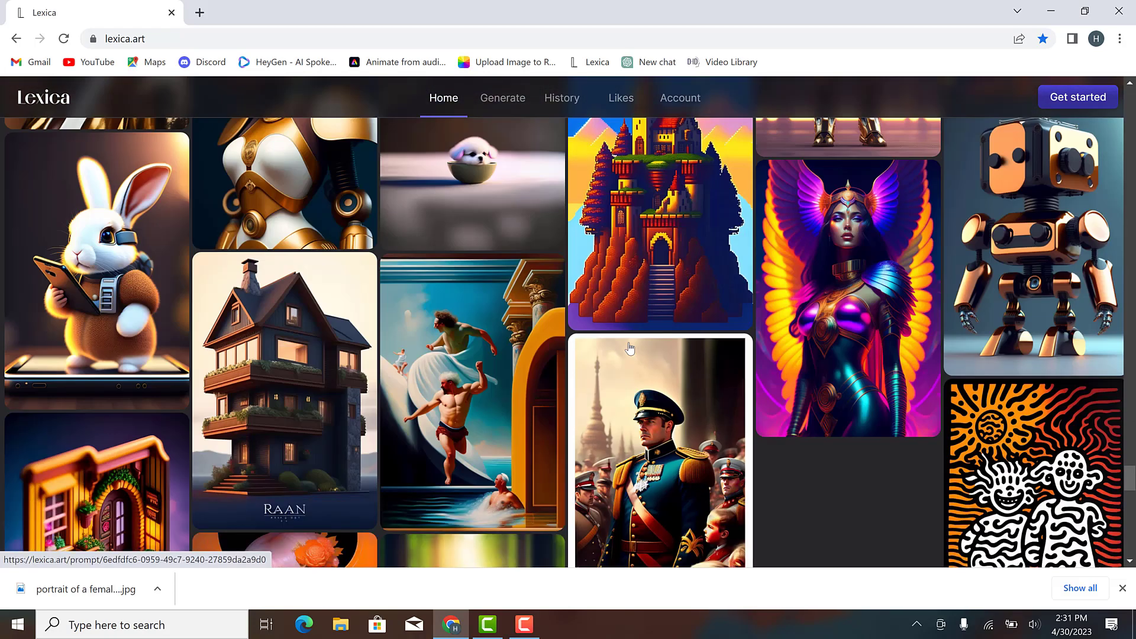
pyautogui.scroll(-4, 630, 349)
pyautogui.scroll(20, 630, 349)
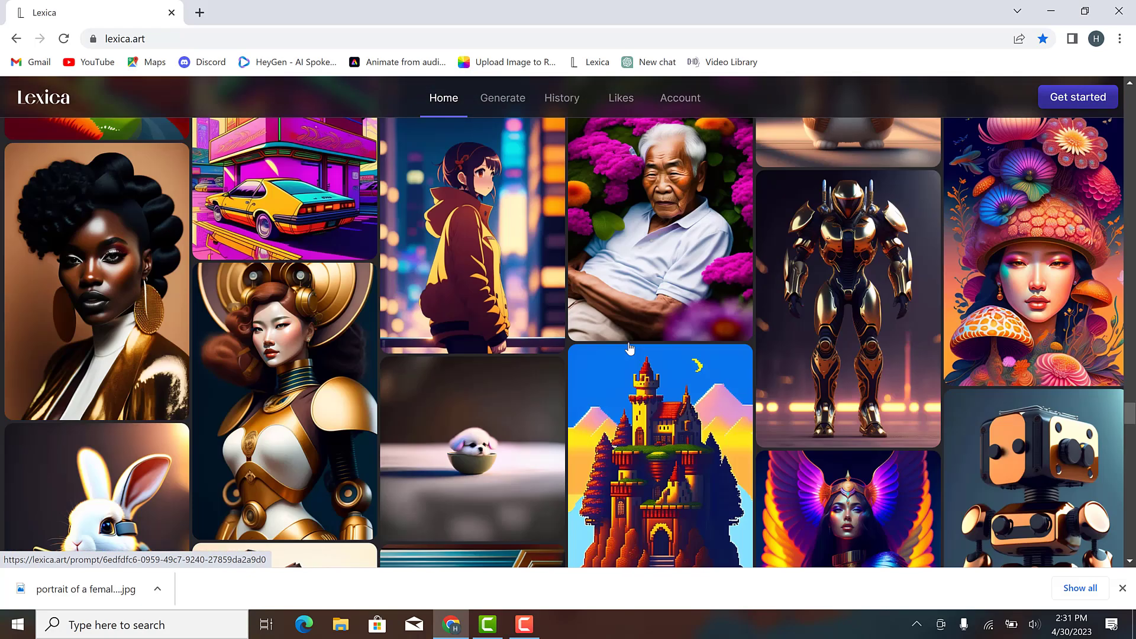
pyautogui.scroll(20, 629, 349)
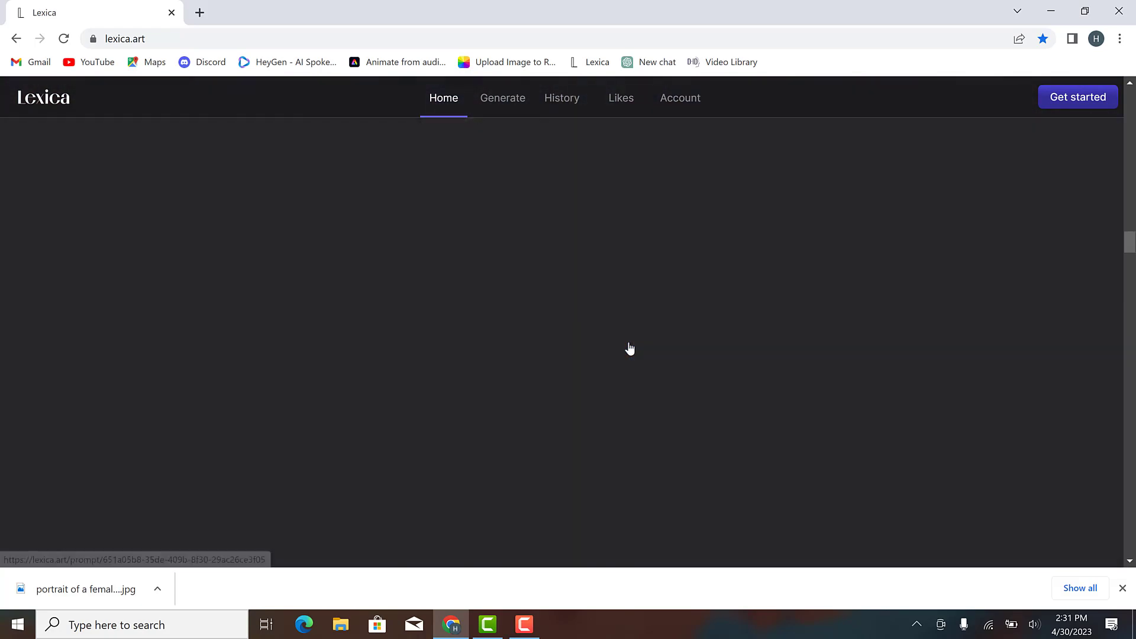
pyautogui.scroll(10, 630, 349)
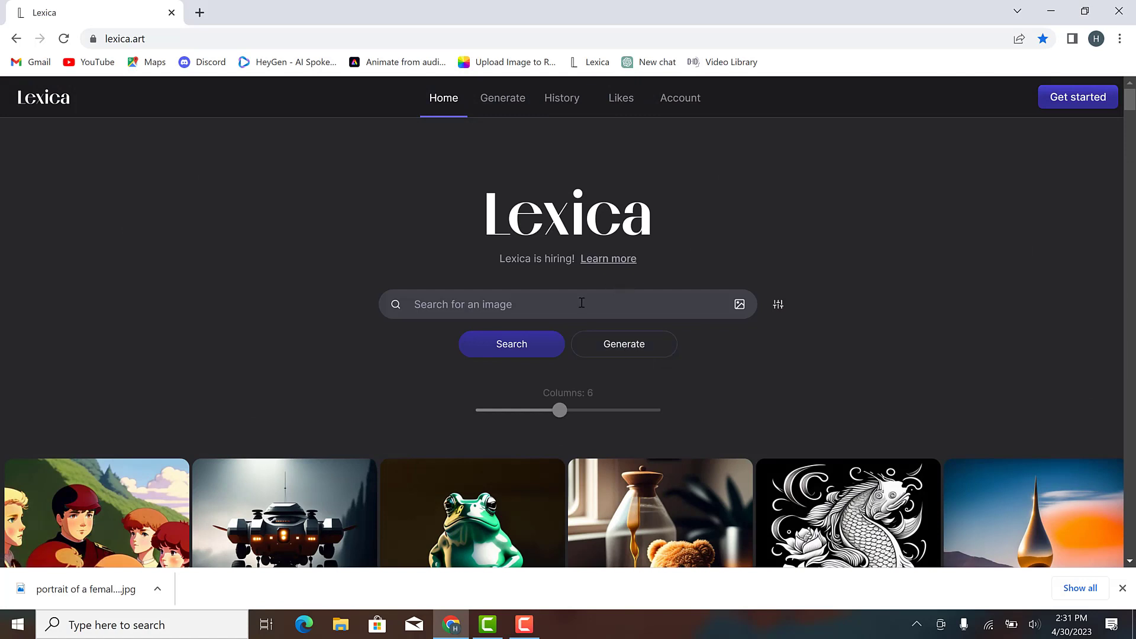
pyautogui.click(581, 303)
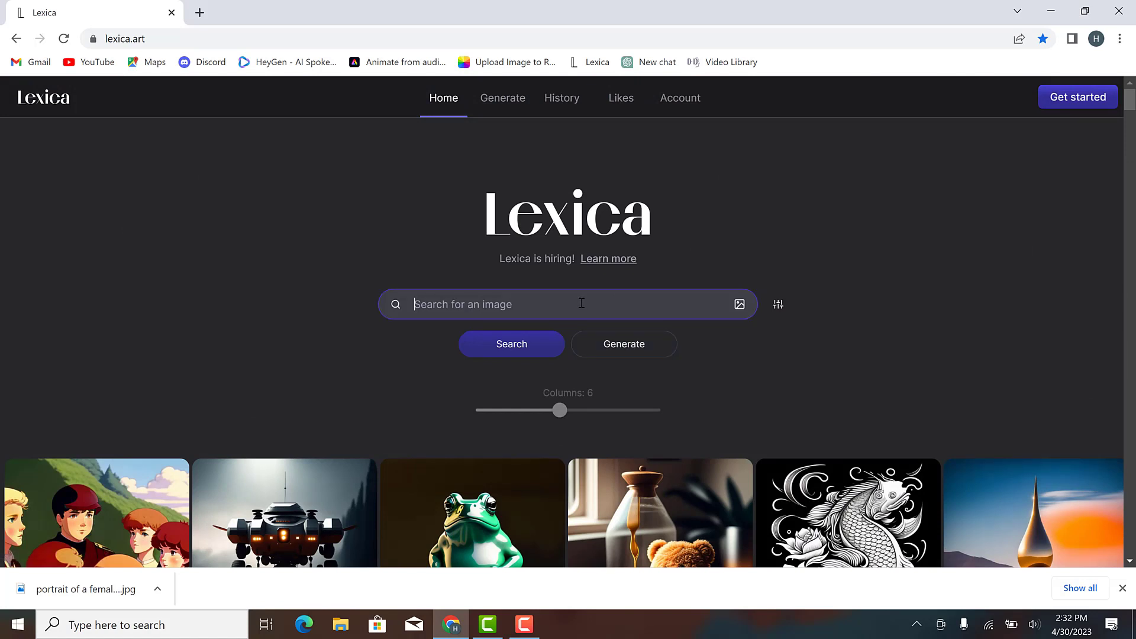
pyautogui.write('cat under water')
pyautogui.click(521, 345)
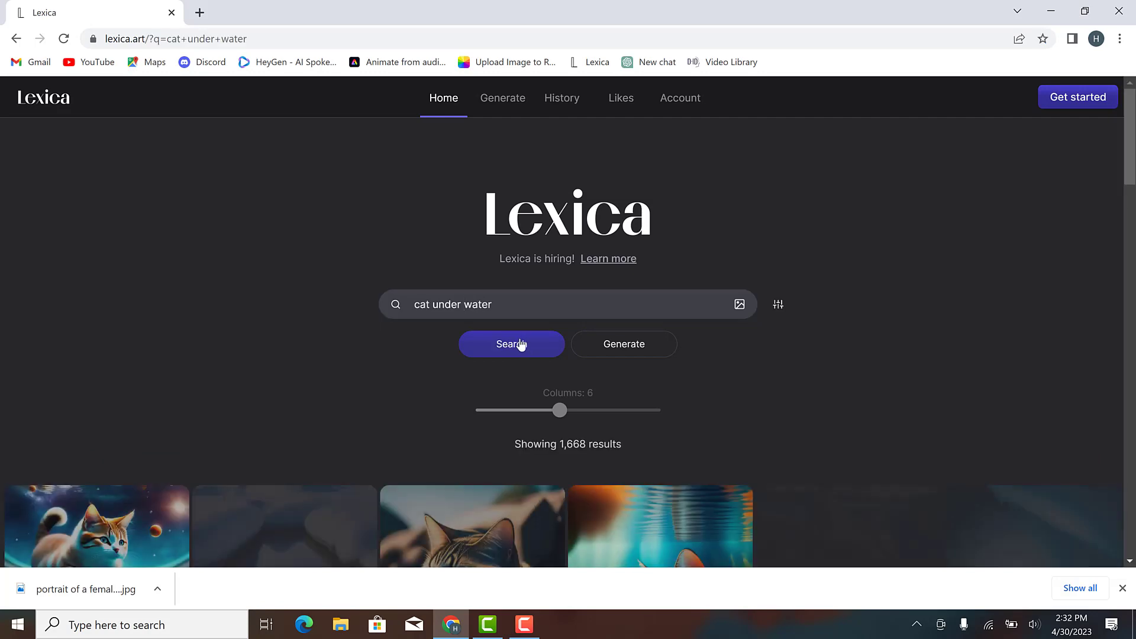
# Step: Browse the image results for "cat under water" and return to the search area
pyautogui.scroll(-3, 417, 405)
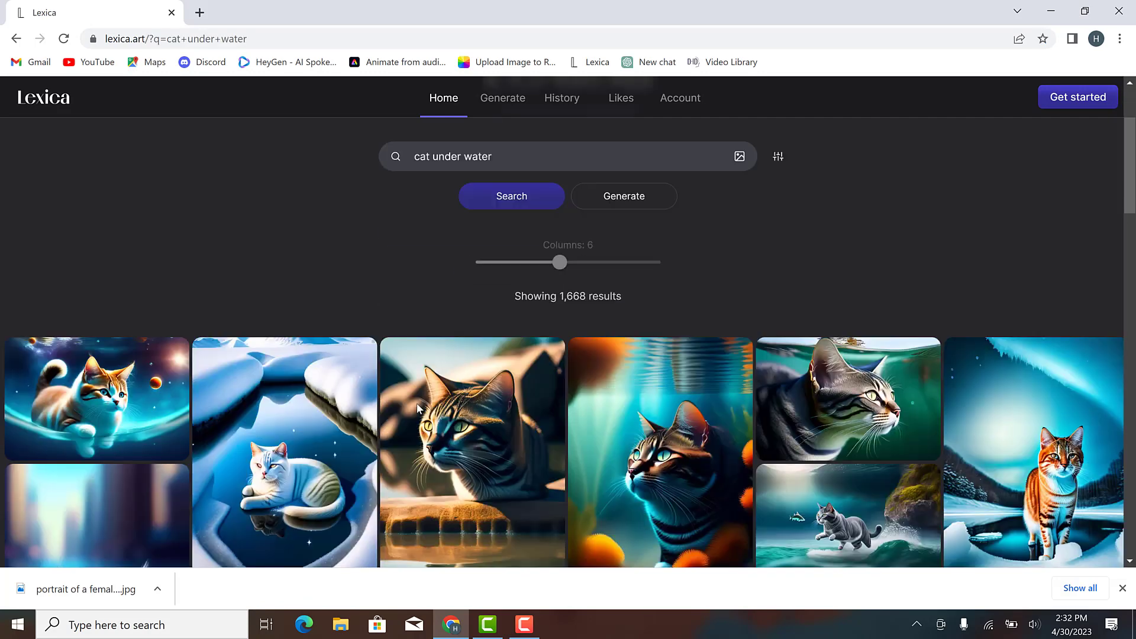
pyautogui.scroll(-1, 416, 407)
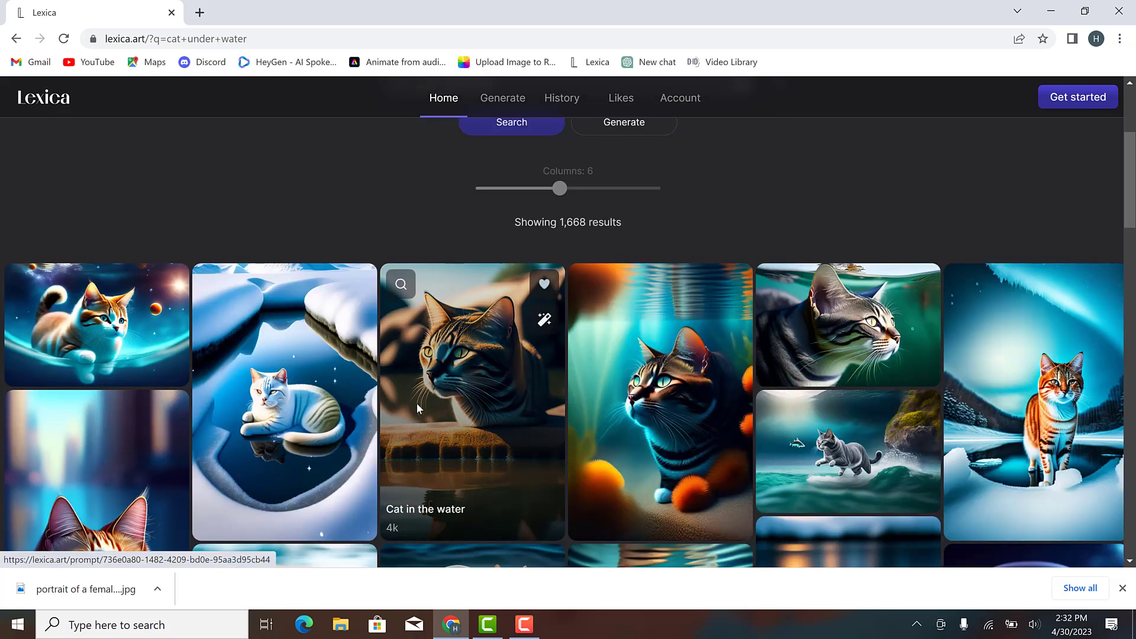
pyautogui.scroll(-2, 416, 408)
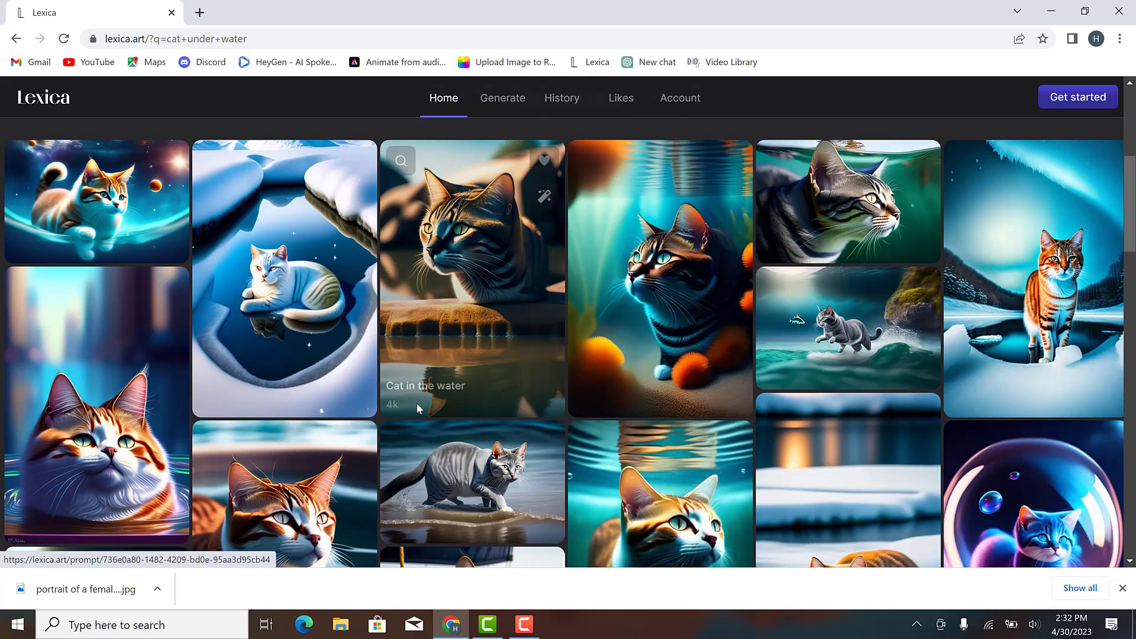
pyautogui.scroll(-3, 417, 403)
pyautogui.scroll(-2, 417, 403)
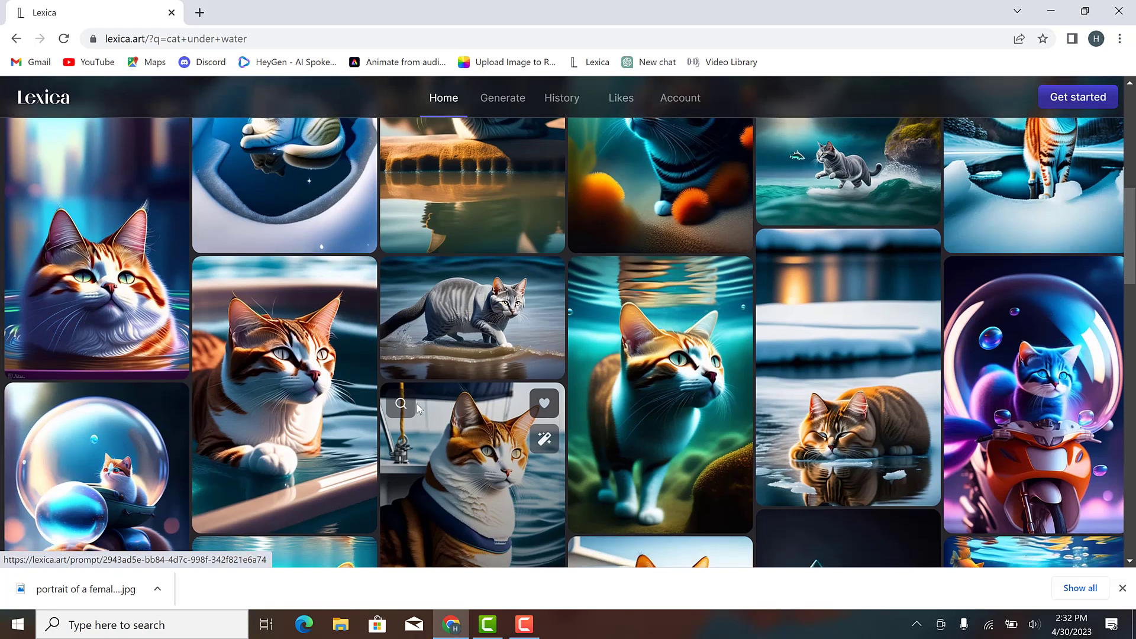
pyautogui.scroll(-5, 417, 403)
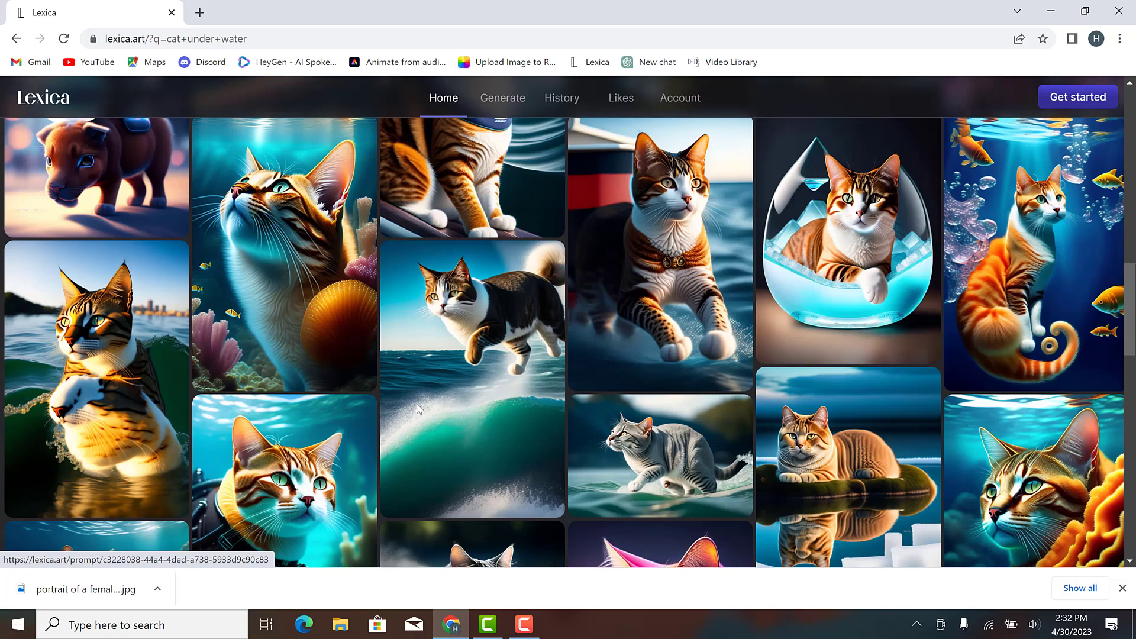
pyautogui.scroll(-4, 417, 408)
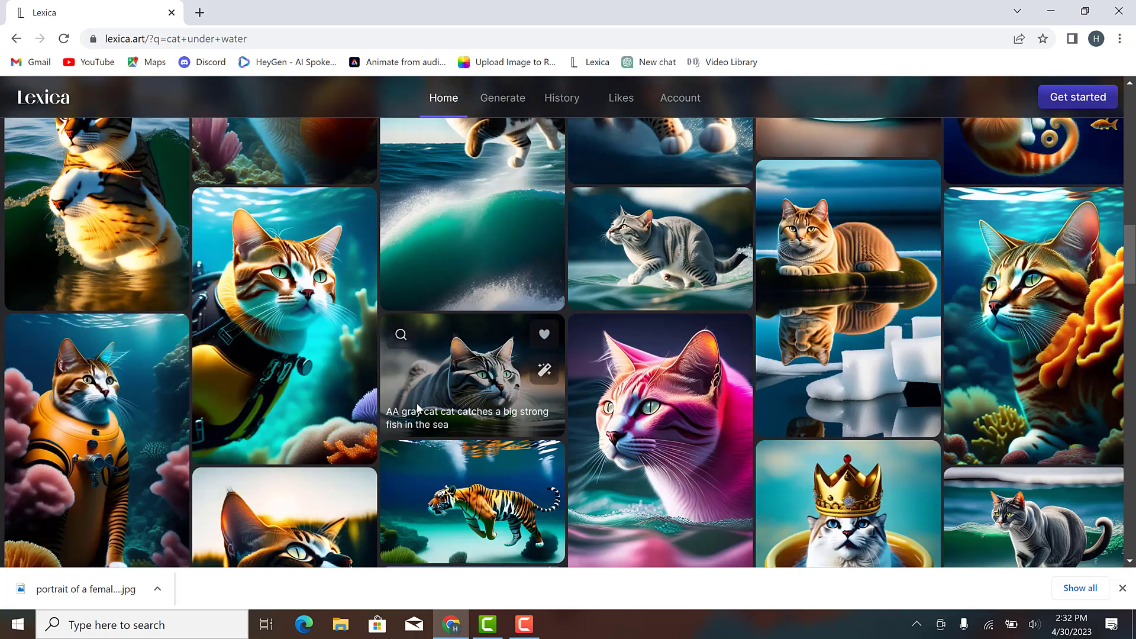
pyautogui.scroll(-6, 417, 408)
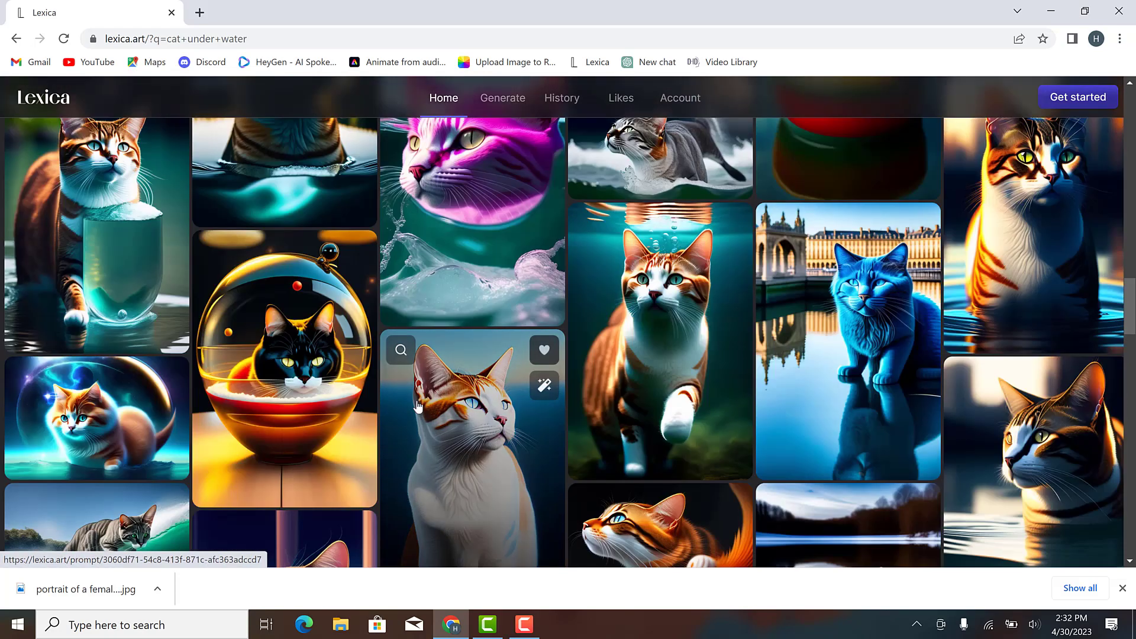
pyautogui.scroll(12, 417, 407)
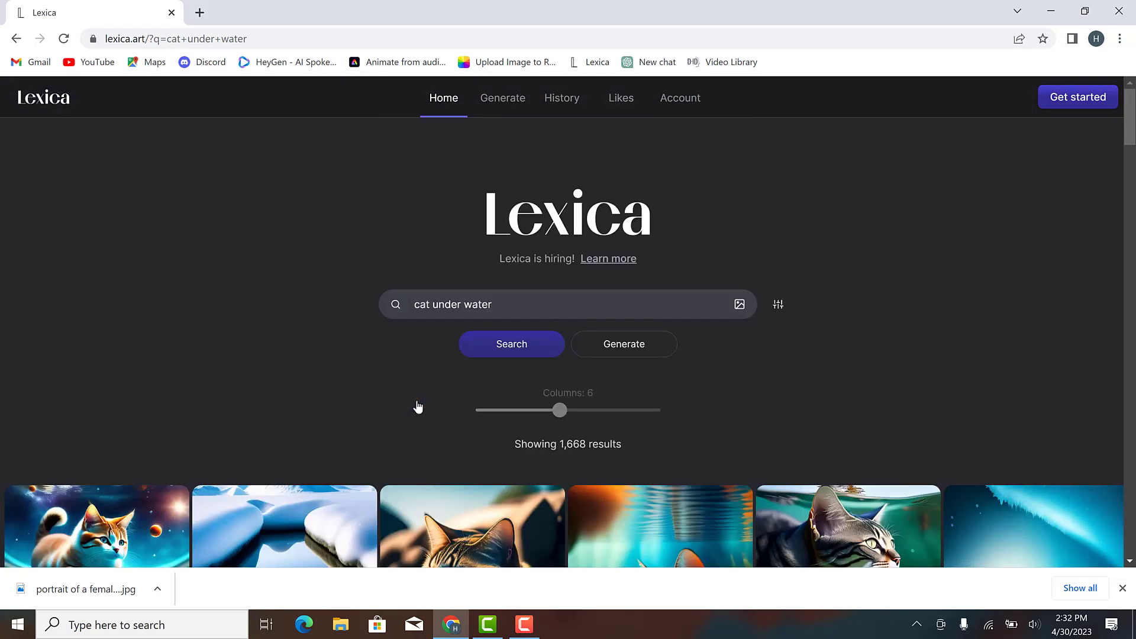
# Step: Clear the "cat under water" prompt from the Lexica search field
pyautogui.click(513, 308)
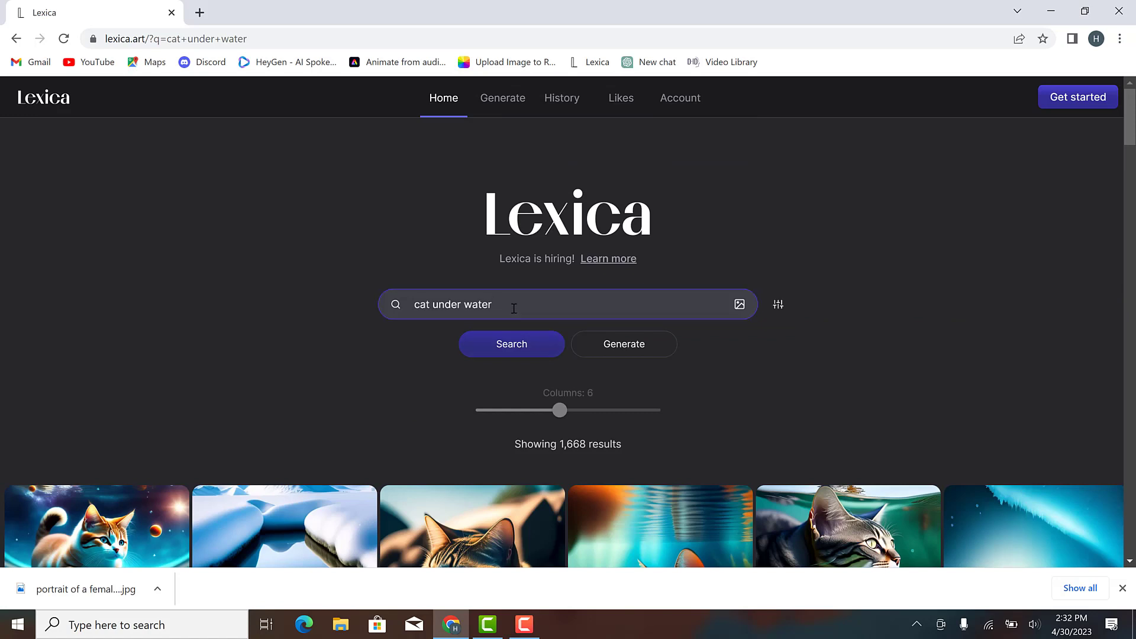
pyautogui.press('BackSpace')
pyautogui.press('BackSpace')
pyautogui.press('BackSpace')
pyautogui.press('BackSpace')
pyautogui.press('BackSpace')
pyautogui.press('BackSpace')
pyautogui.press('BackSpace')
pyautogui.press('BackSpace')
pyautogui.press('BackSpace')
pyautogui.press('BackSpace')
pyautogui.press('BackSpace')
pyautogui.press('BackSpace')
pyautogui.press('BackSpace')
pyautogui.press('BackSpace')
# Step: Search Google for "background changer online free" in a new browser tab
pyautogui.click(200, 13)
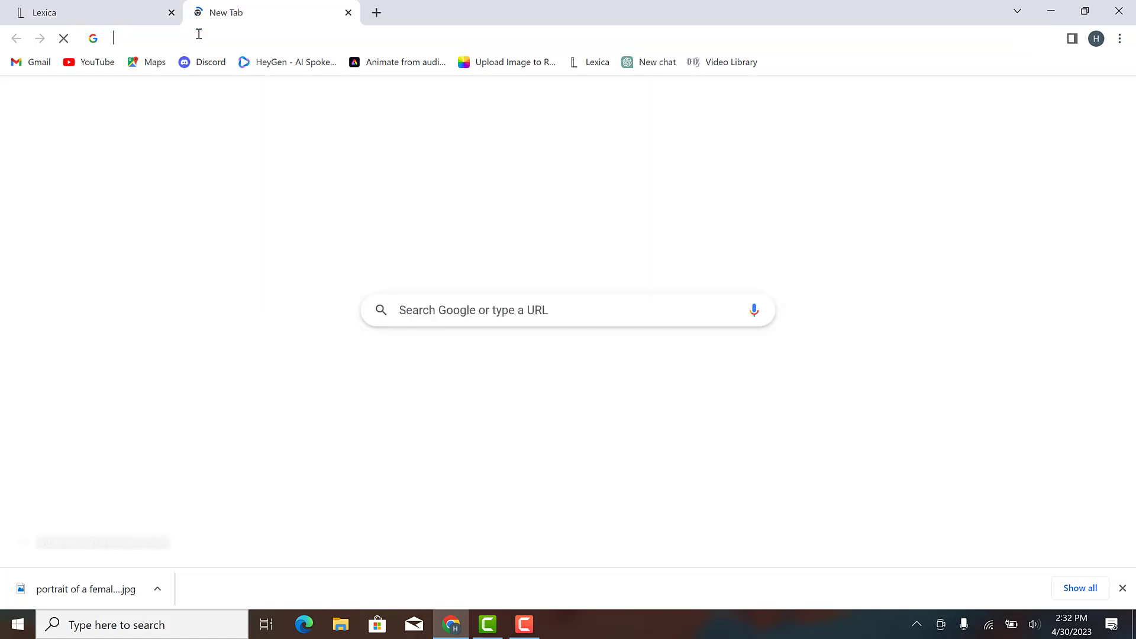
pyautogui.click(199, 33)
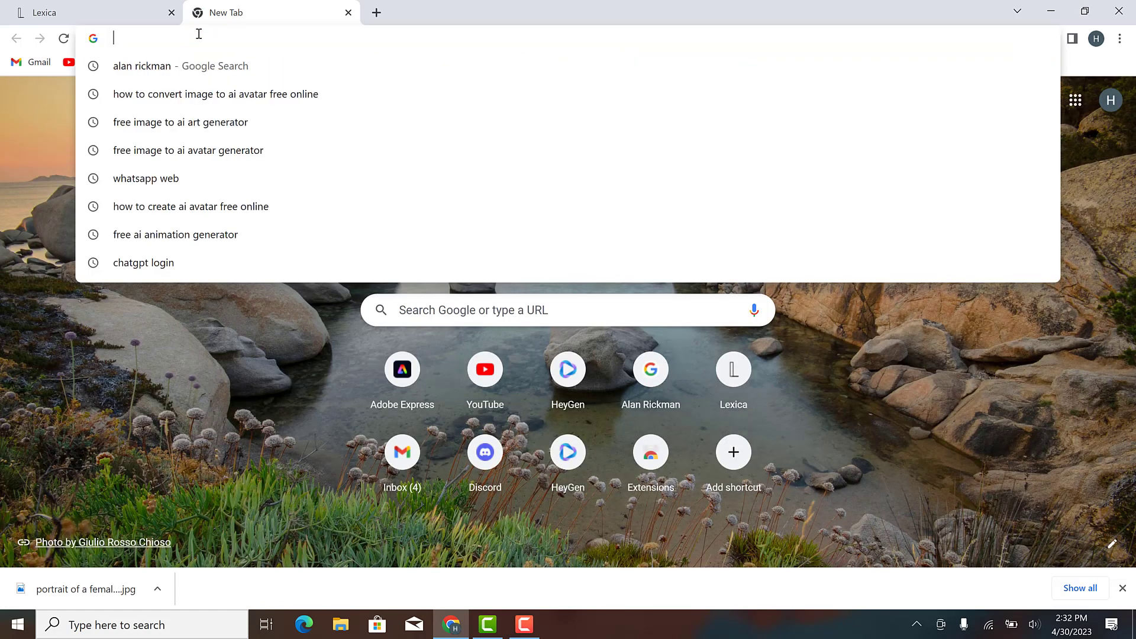
pyautogui.write('back')
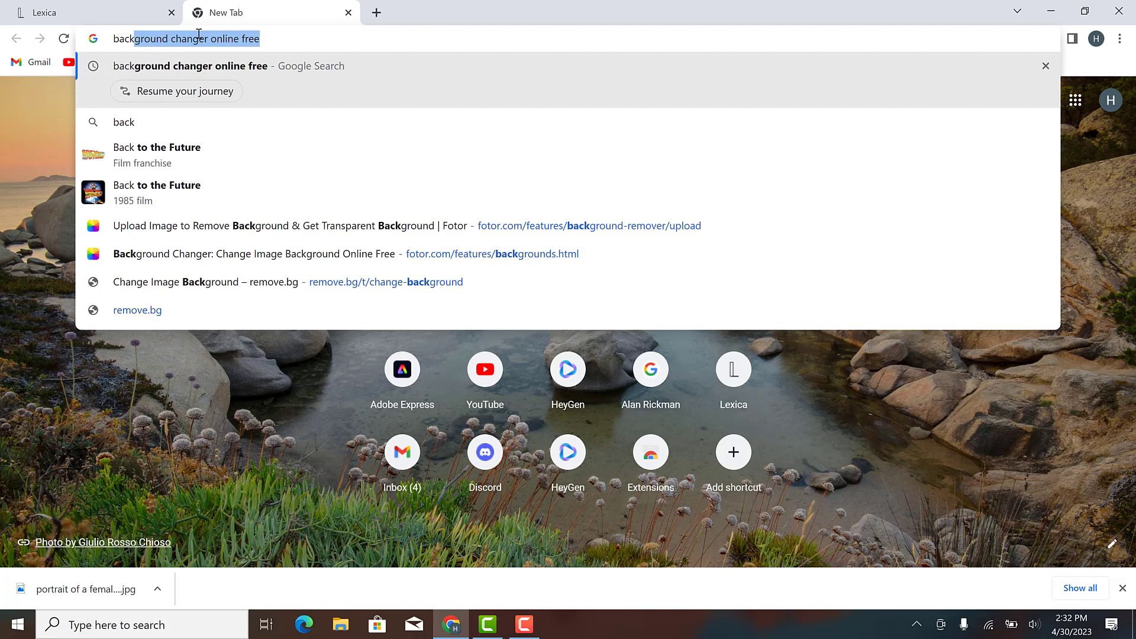
pyautogui.click(268, 36)
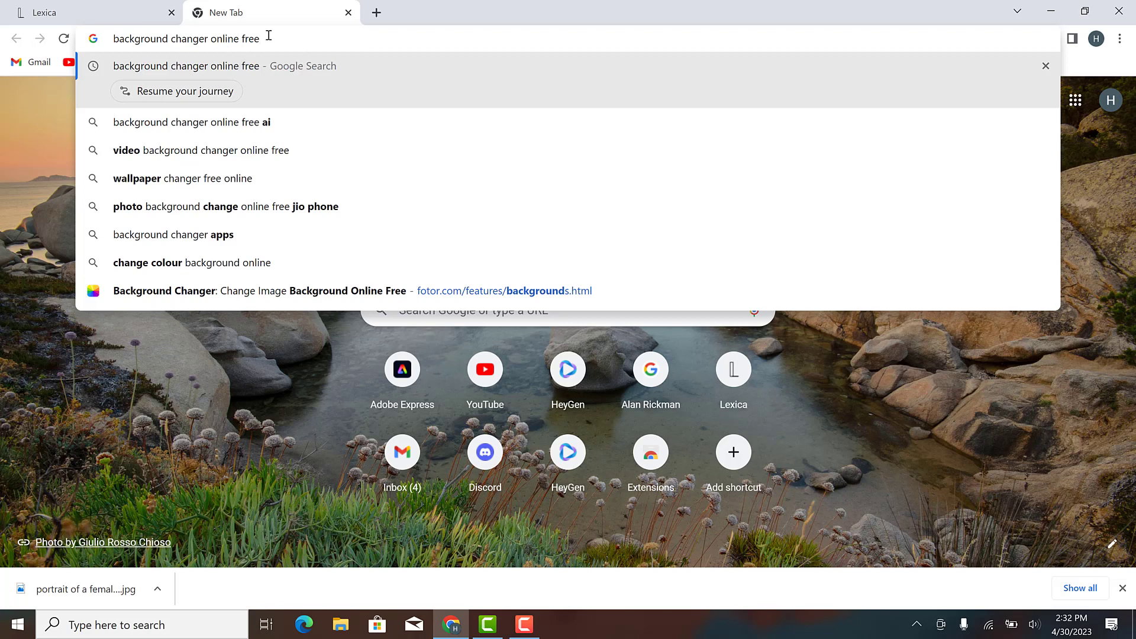
pyautogui.press('Return')
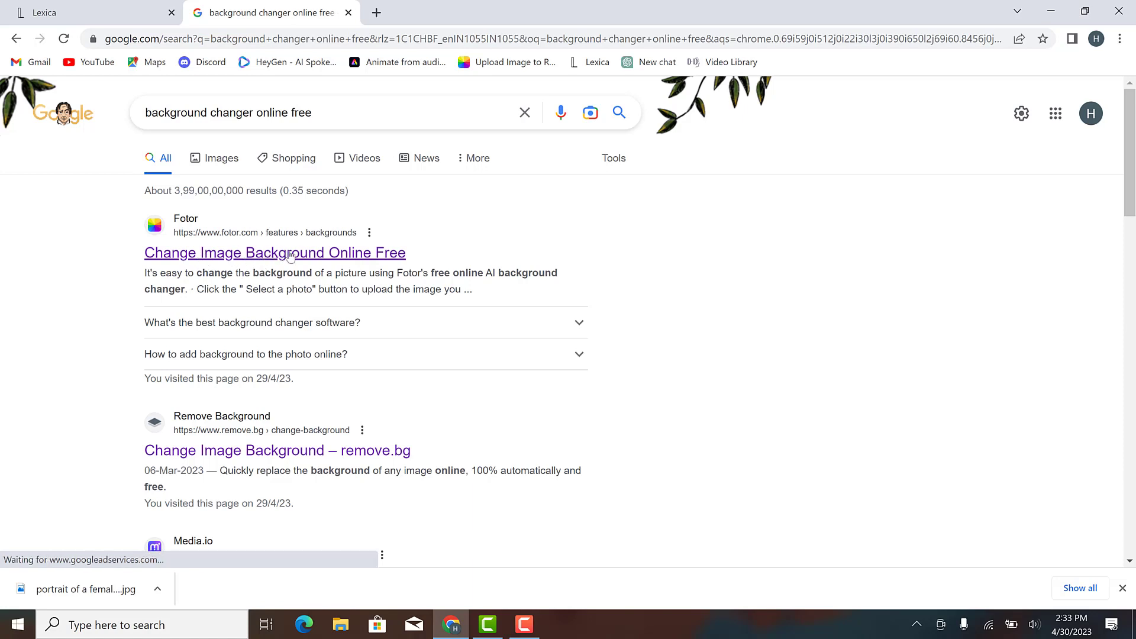
# Step: Open Fotor's "Change Image Background Online Free" result, allowing its notifications and accepting the cookies
pyautogui.click(336, 254)
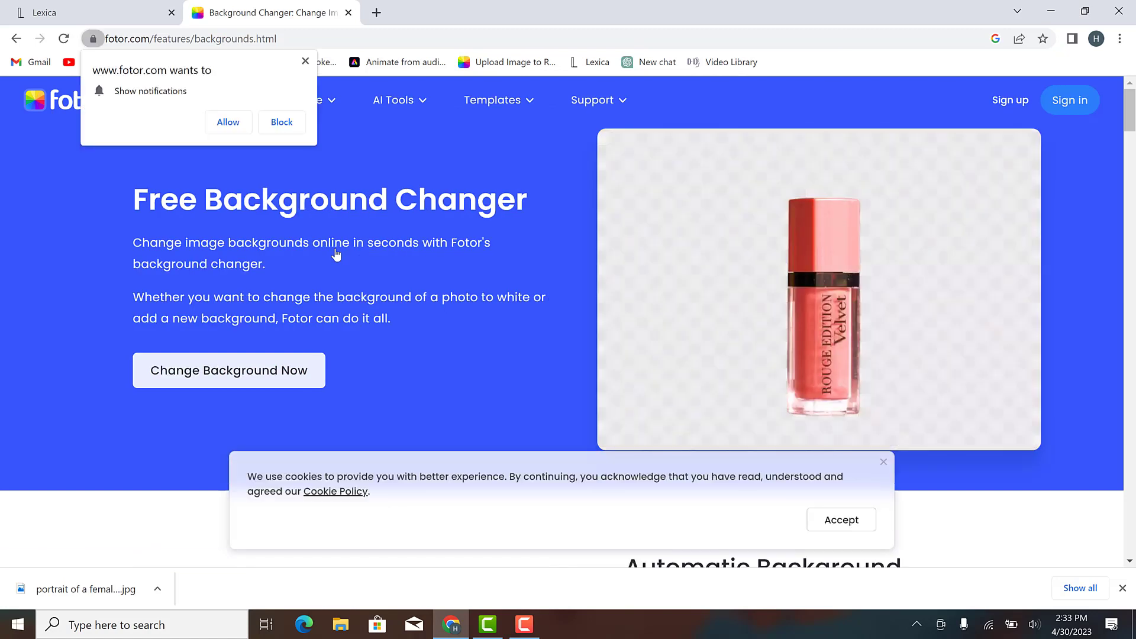
pyautogui.click(229, 120)
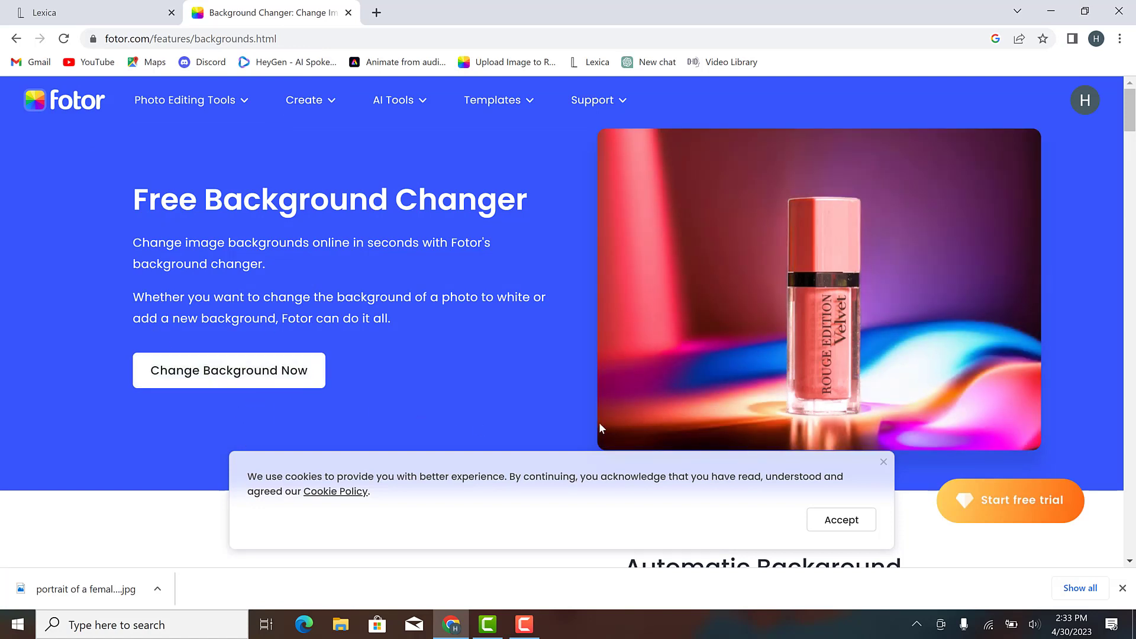
pyautogui.click(841, 520)
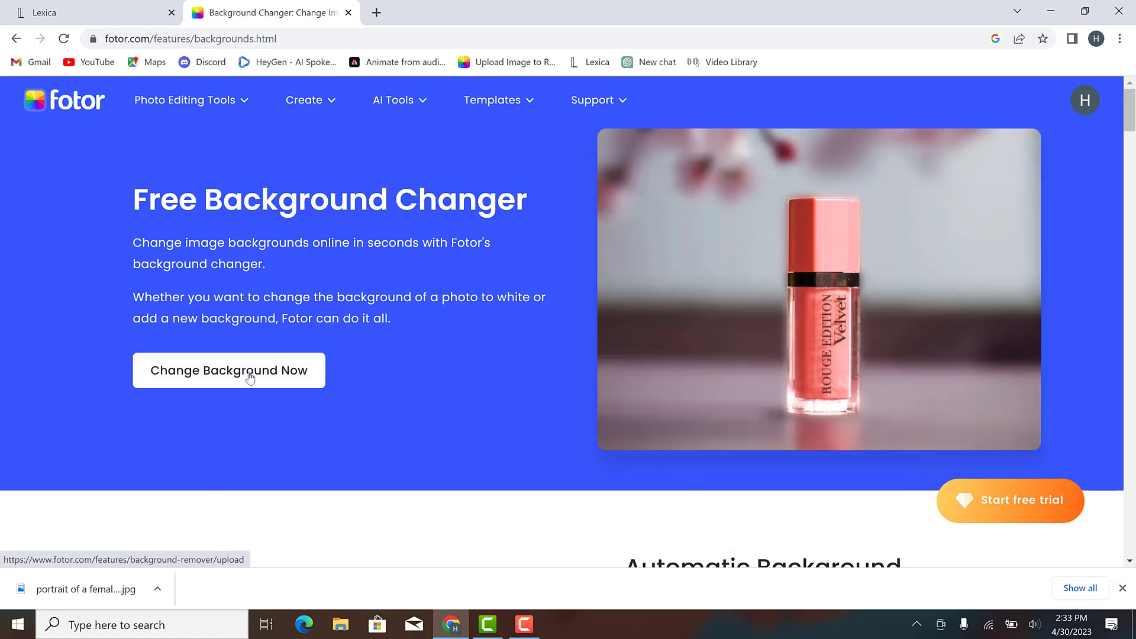
# Step: Start Fotor's background changer and upload "portrait of a female knight (1)" from Downloads
pyautogui.click(250, 379)
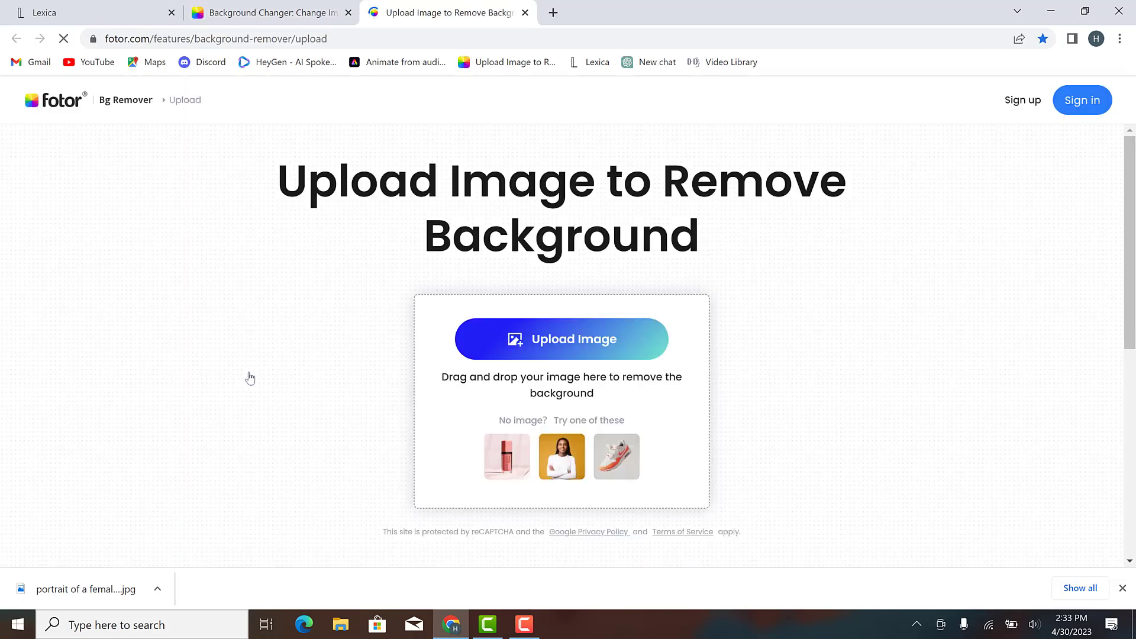
pyautogui.click(599, 338)
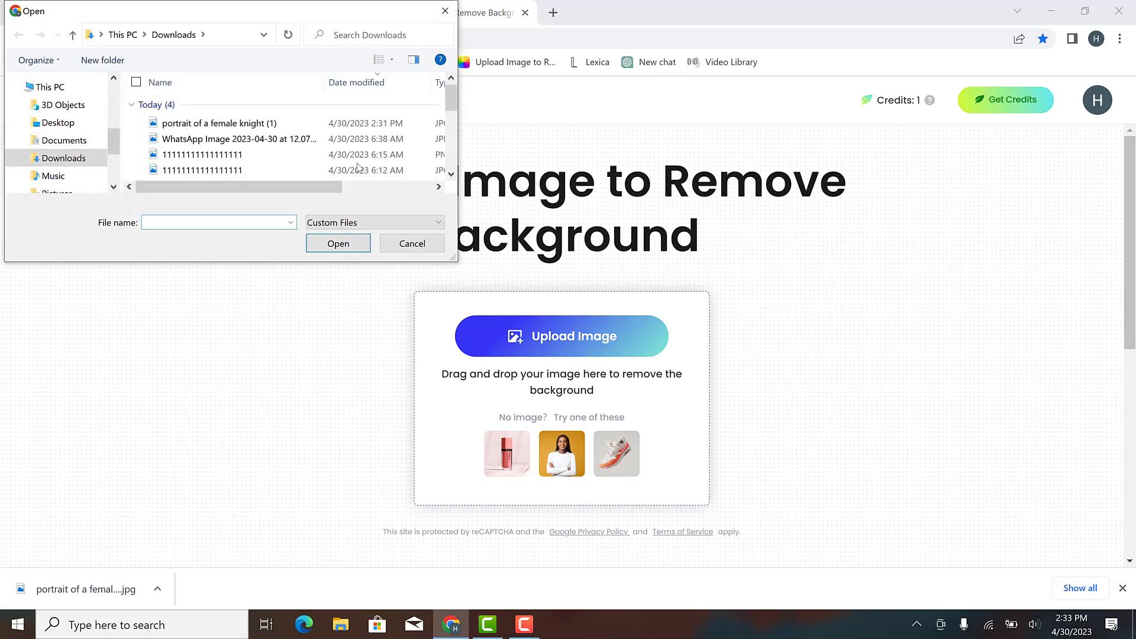
pyautogui.click(242, 125)
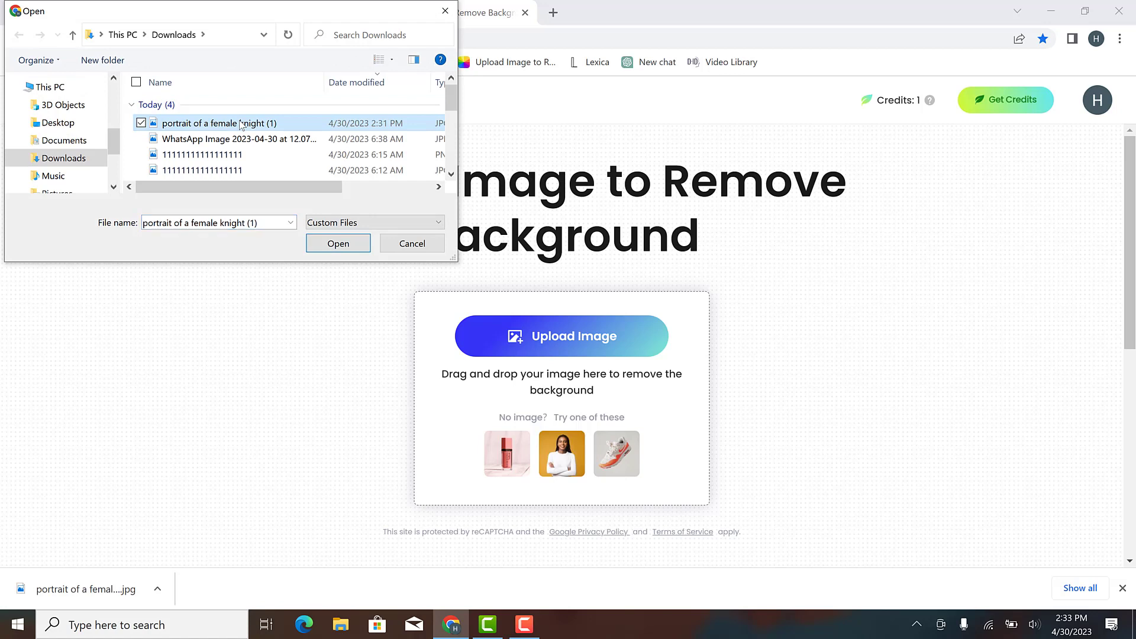
pyautogui.click(326, 248)
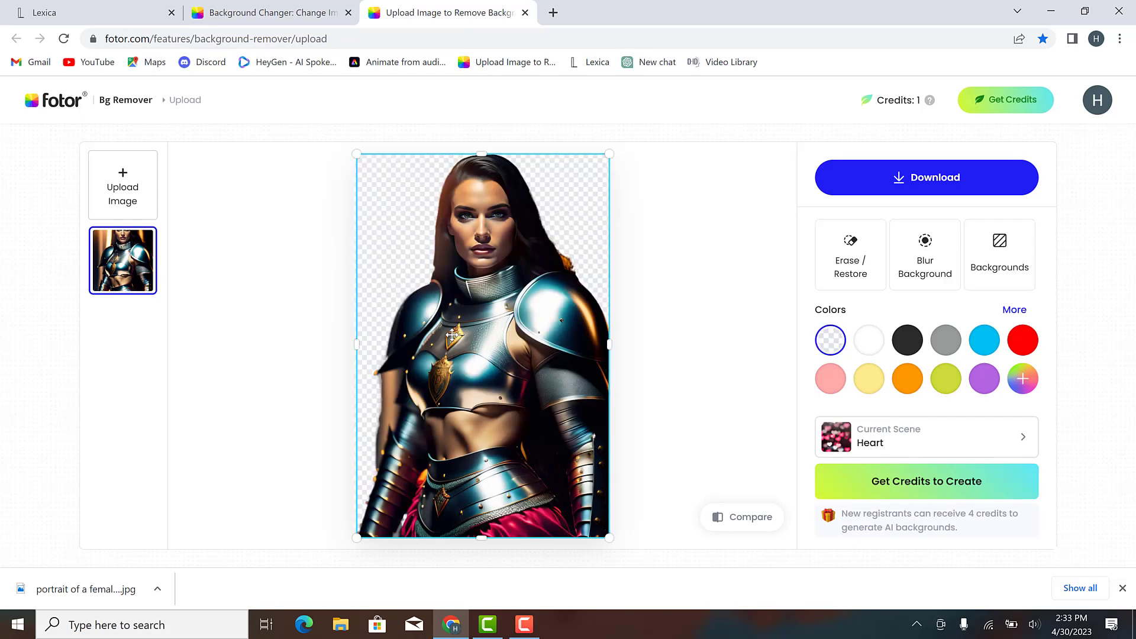
# Step: Shift the knight cutout slightly to the left within its frame and deselect it
pyautogui.moveTo(473, 342); pyautogui.dragTo(451, 342)
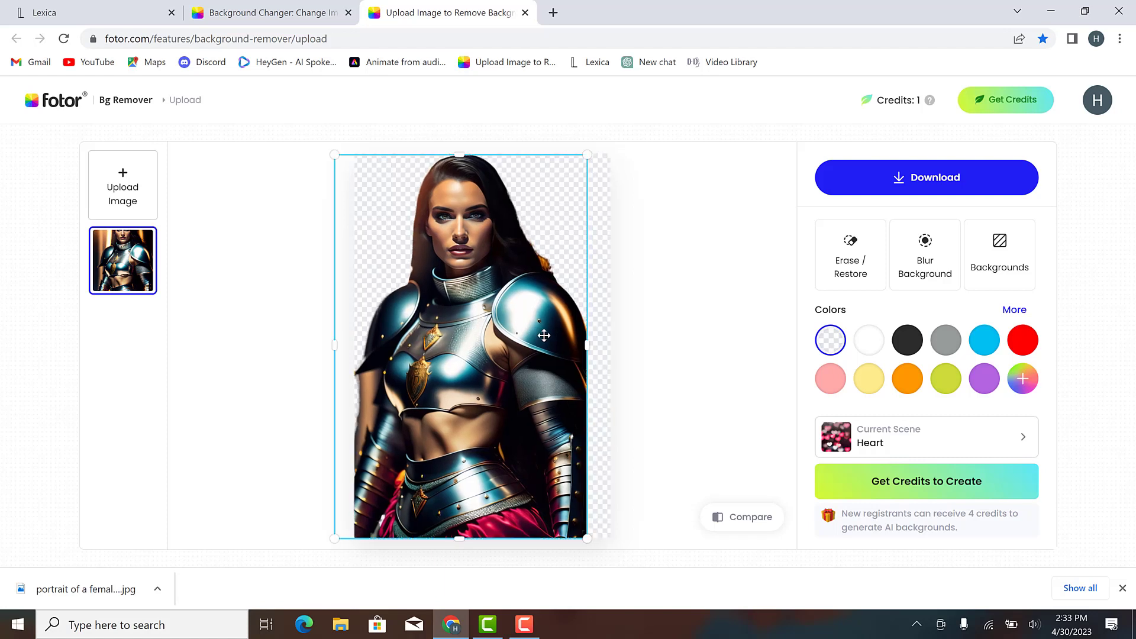
pyautogui.moveTo(507, 343); pyautogui.dragTo(507, 343)
pyautogui.click(678, 338)
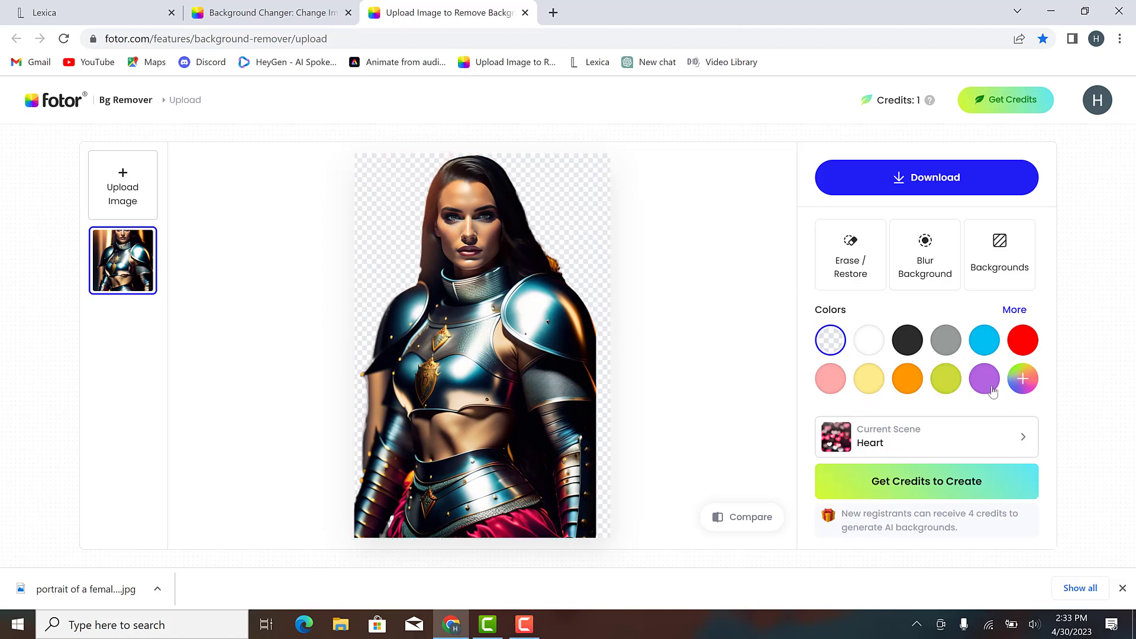
# Step: Fill the knight image's background with the custom bright green #55ff12
pyautogui.click(1019, 379)
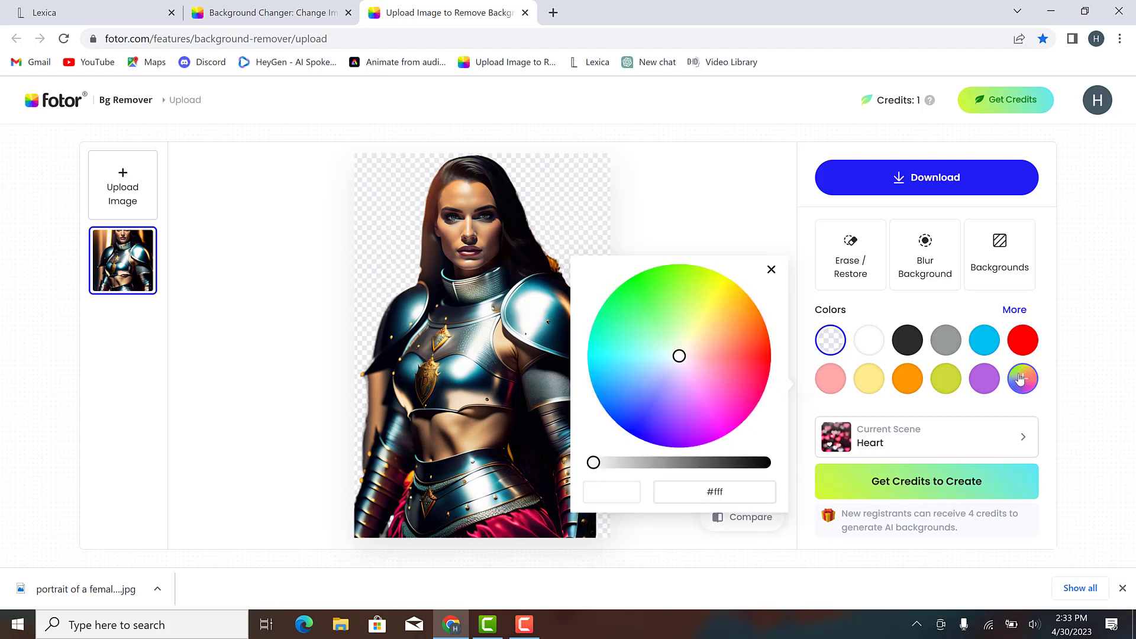
pyautogui.click(654, 290)
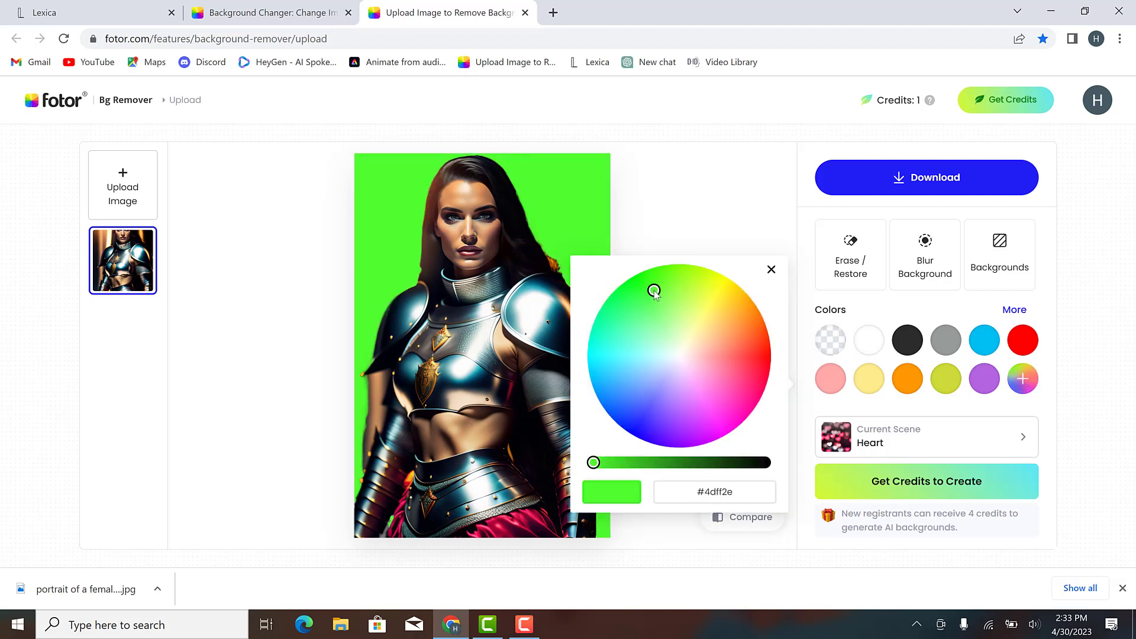
pyautogui.click(661, 278)
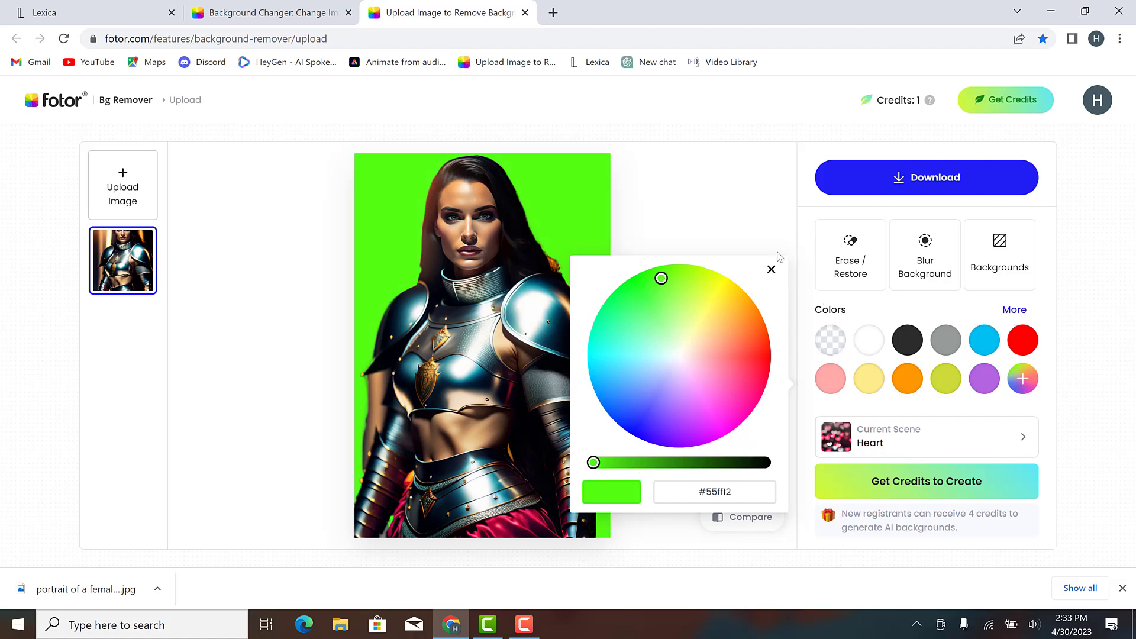
pyautogui.click(772, 271)
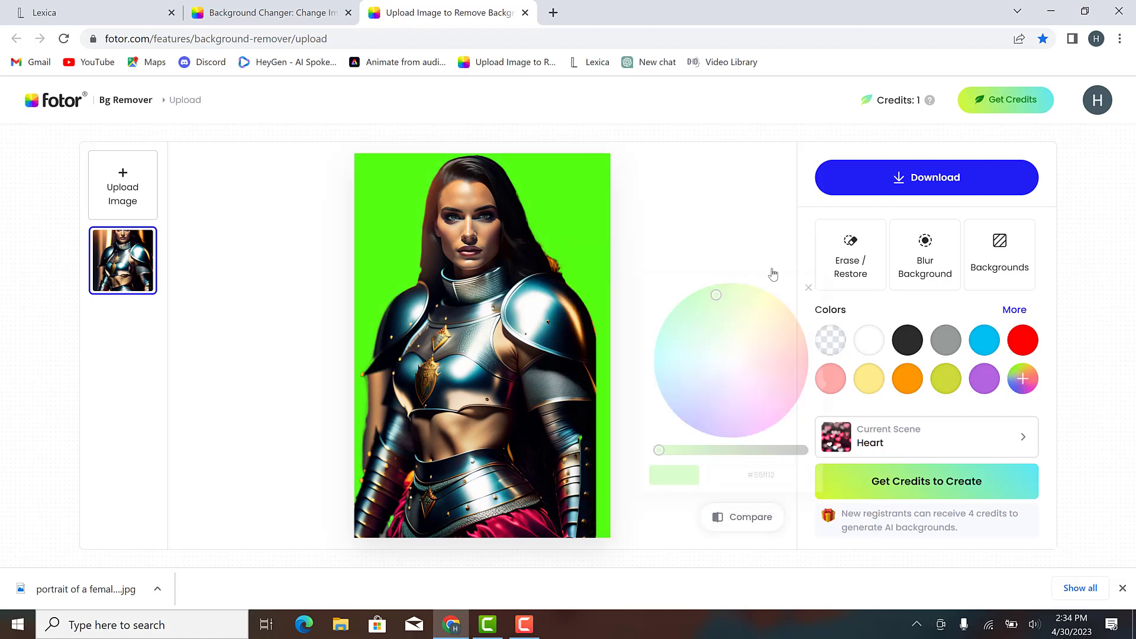
# Step: Download the green-background knight as a 333 x 500 px Preview Image and dismiss the follow-up suggestions
pyautogui.click(915, 180)
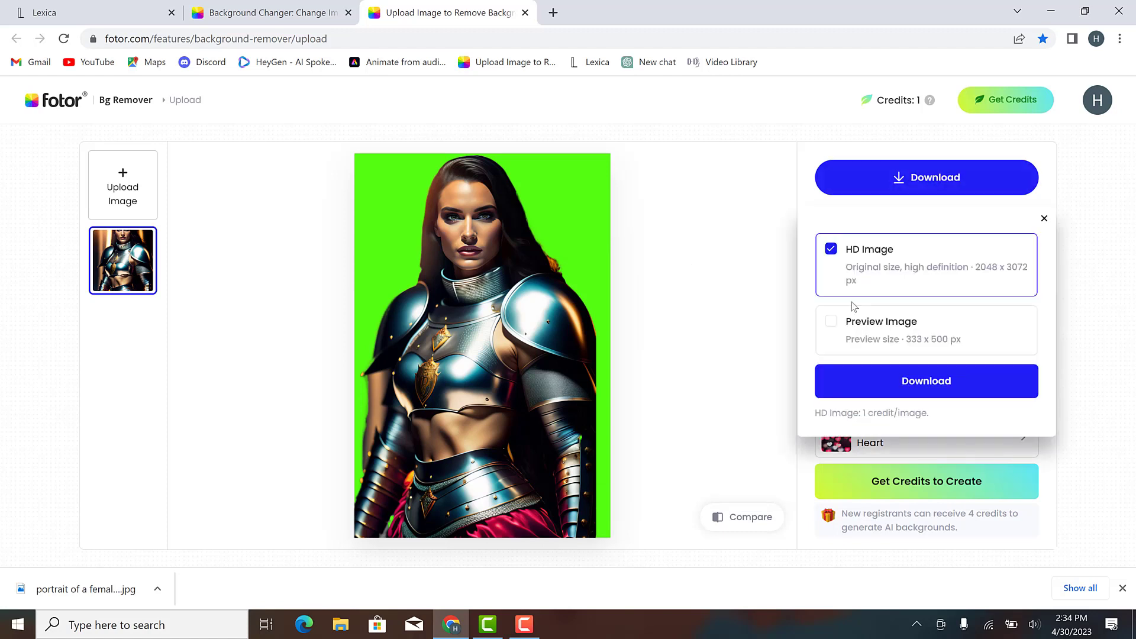
pyautogui.click(855, 320)
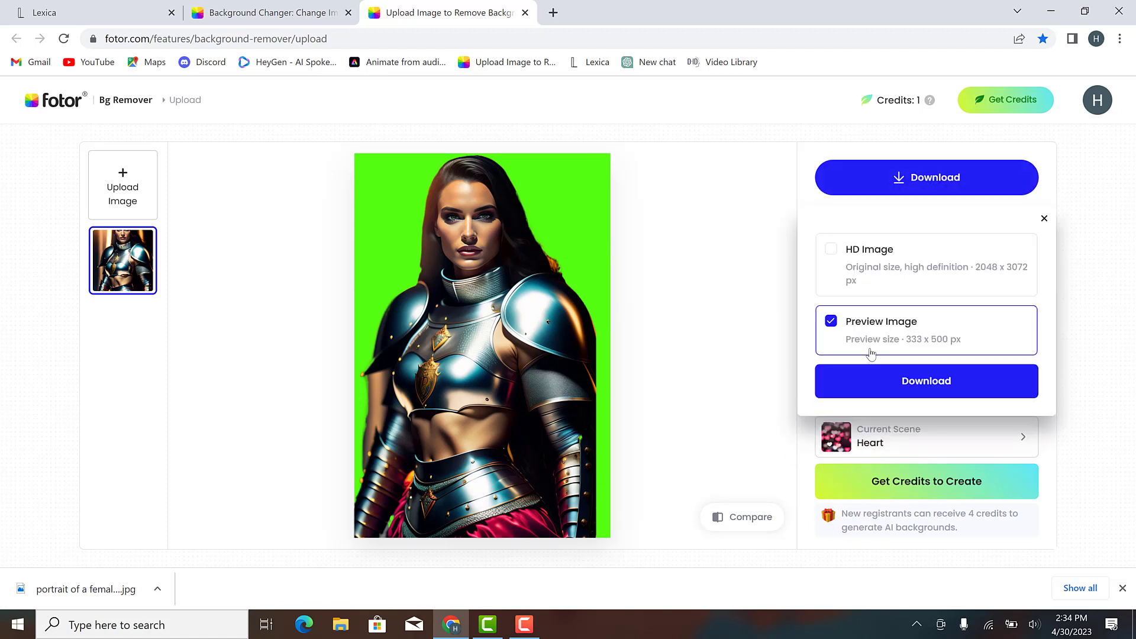
pyautogui.click(890, 384)
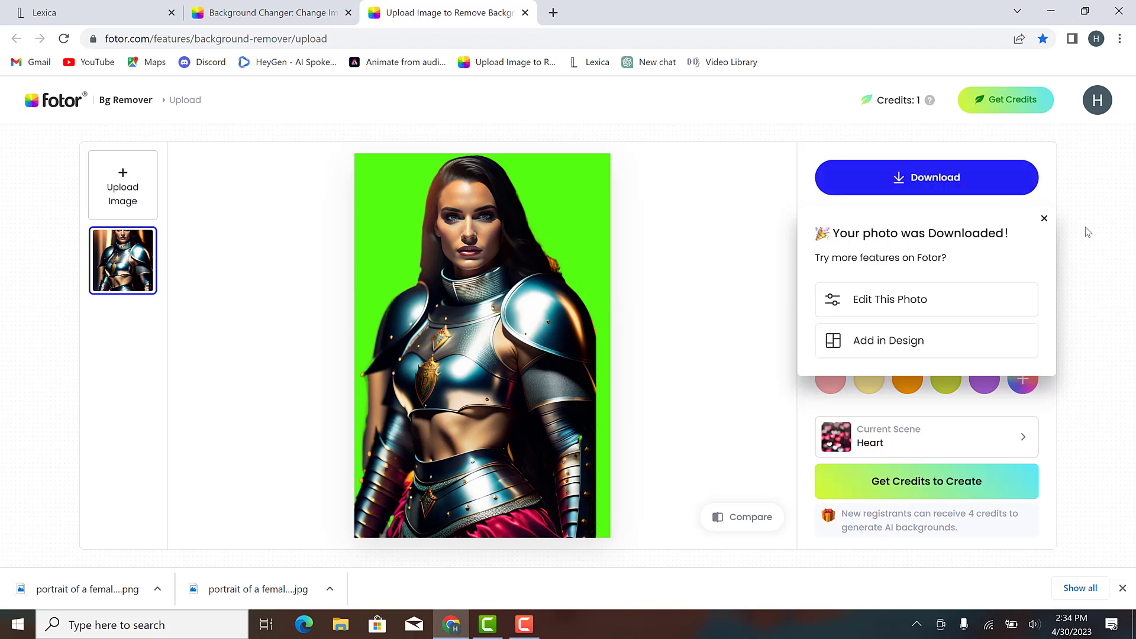
pyautogui.click(1044, 221)
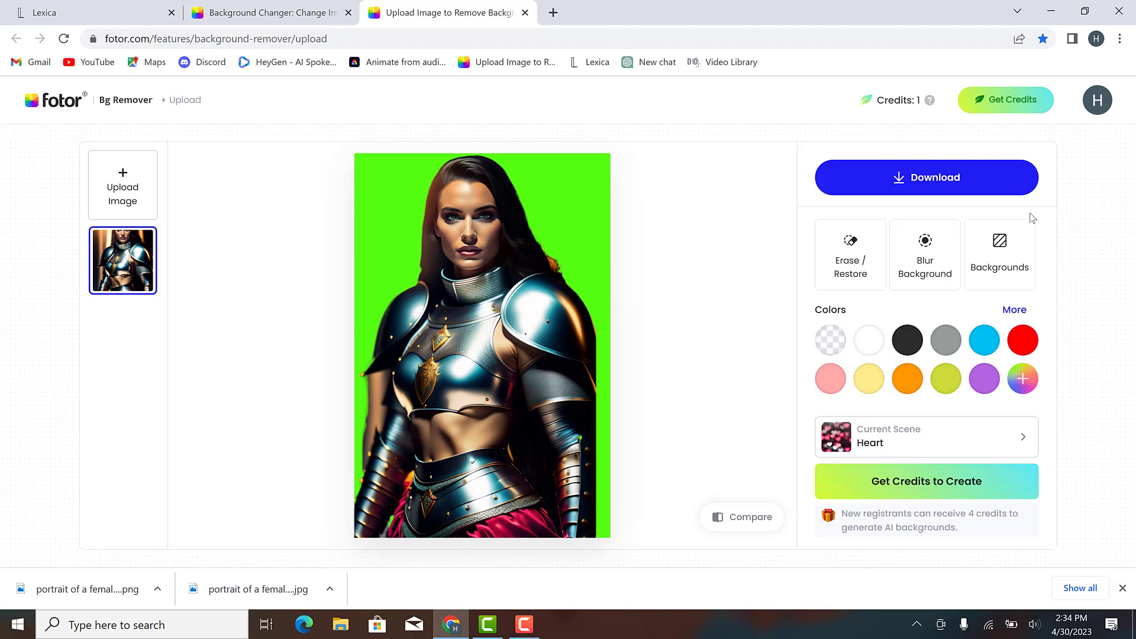
# Step: Download the green-background knight as a 2048 x 3072 px HD Image and dismiss the follow-up suggestions
pyautogui.click(959, 189)
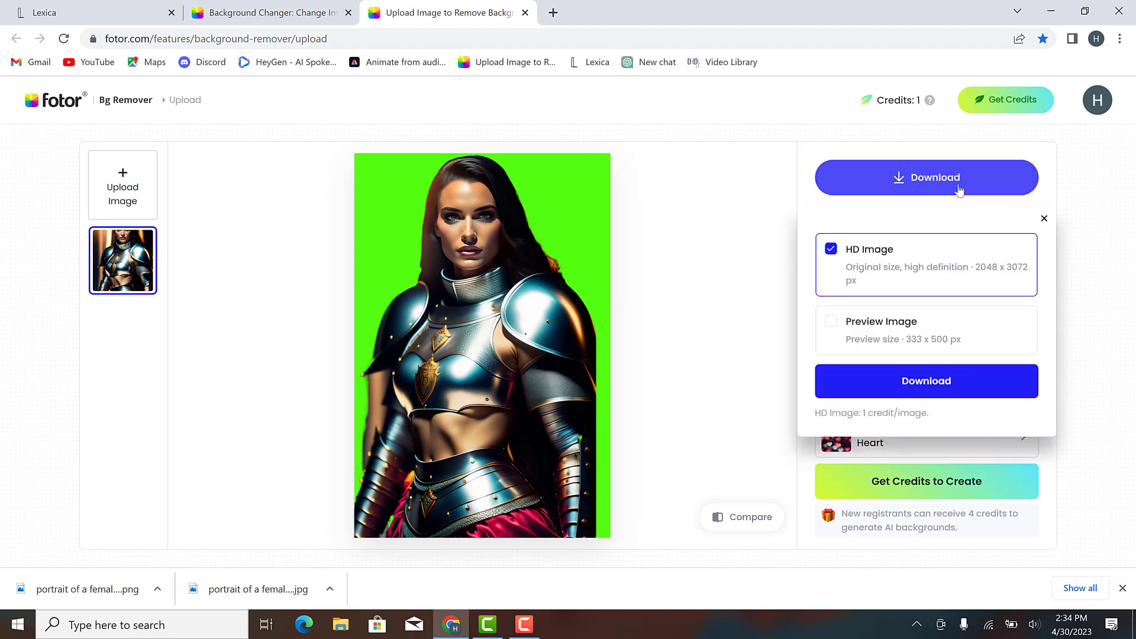
pyautogui.click(918, 391)
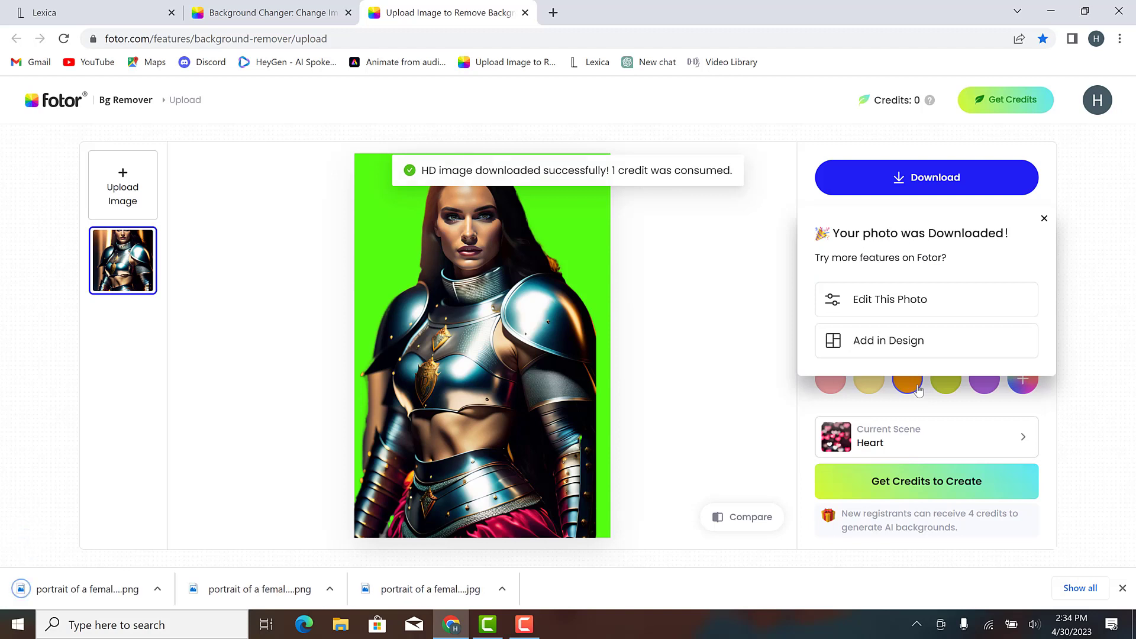
pyautogui.click(775, 329)
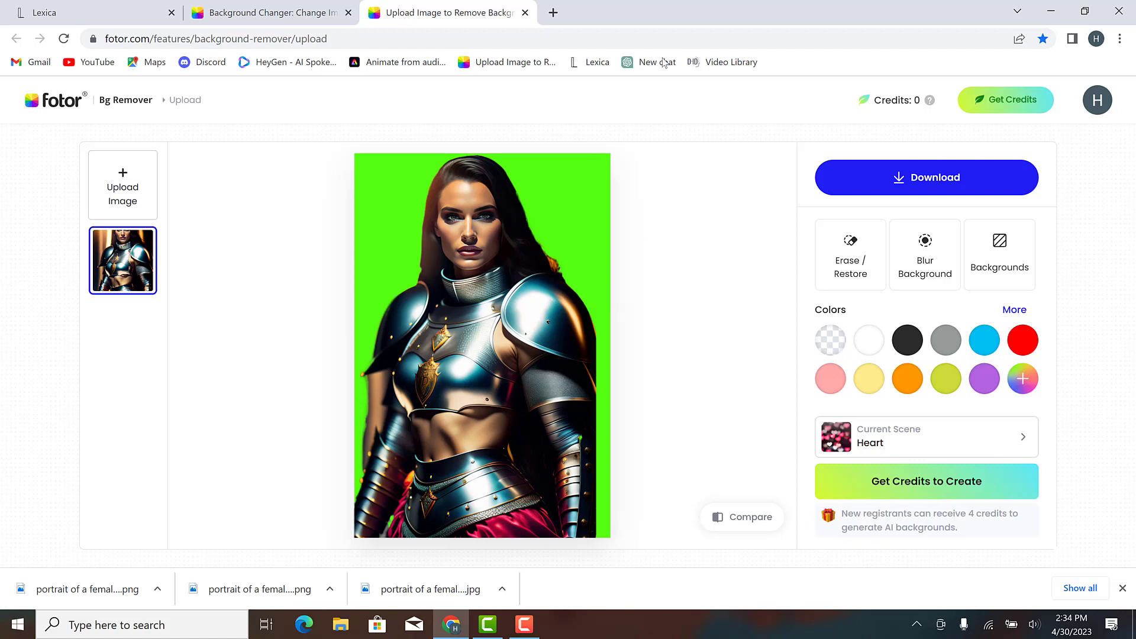
# Step: Open a new browser tab, view the downloaded green-background knight PNG in Photos and minimize the viewer
pyautogui.click(553, 12)
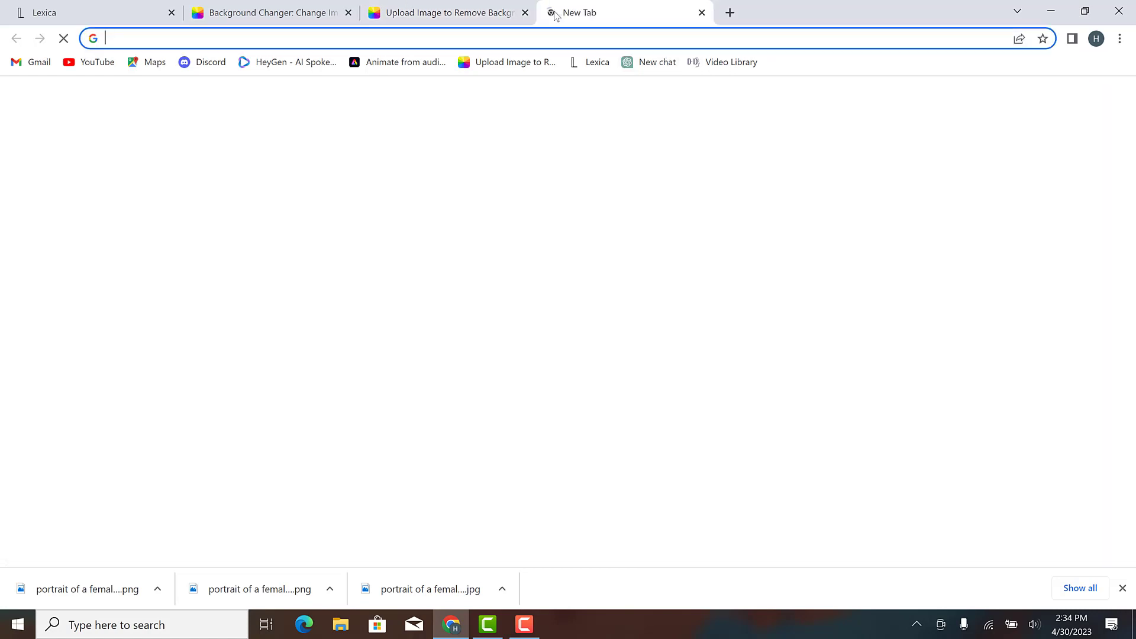
pyautogui.click(521, 38)
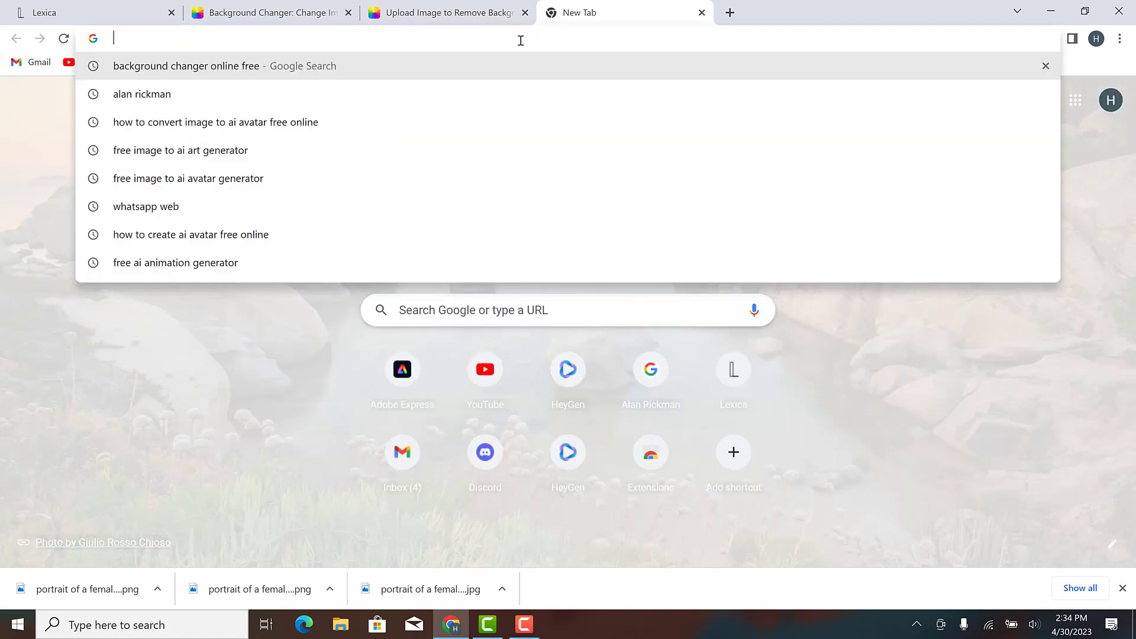
pyautogui.rightClick(118, 598)
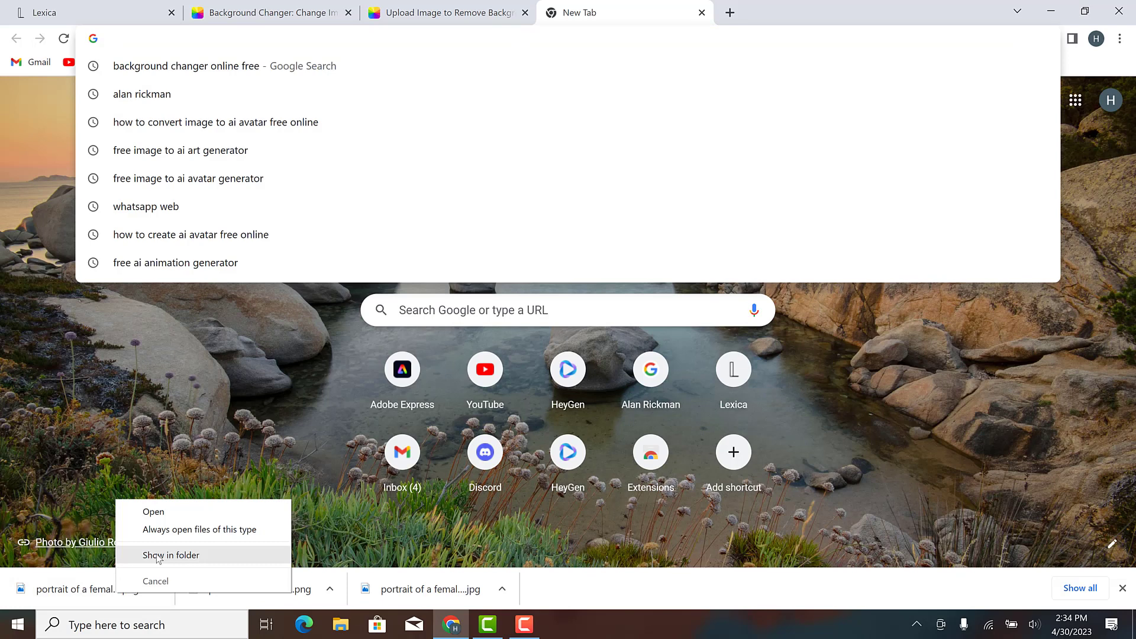
pyautogui.click(172, 514)
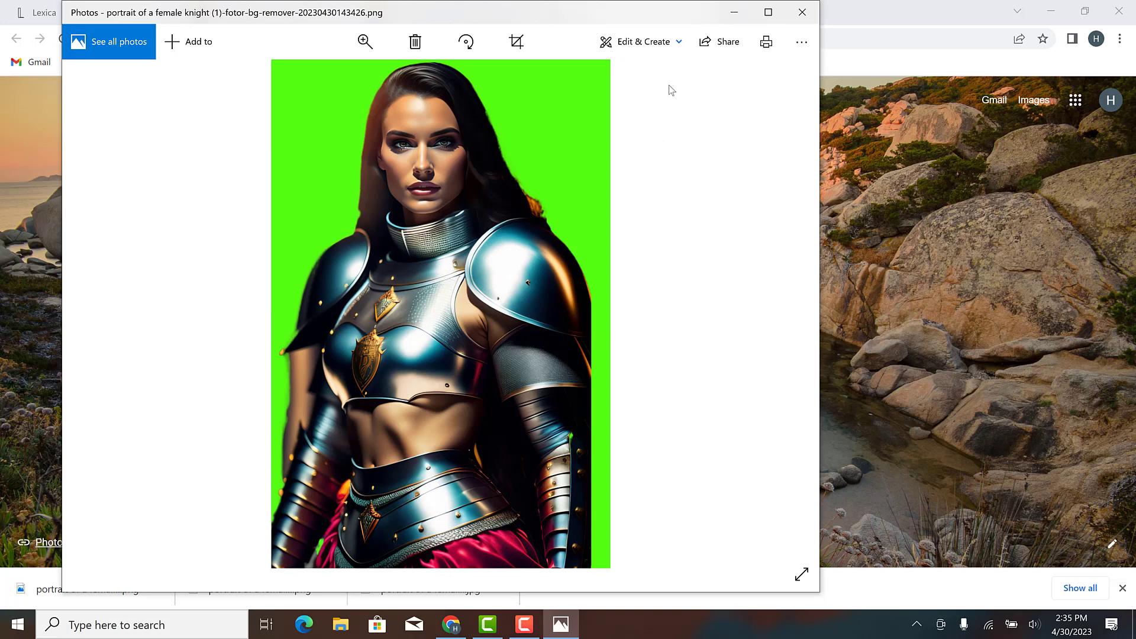
pyautogui.click(734, 13)
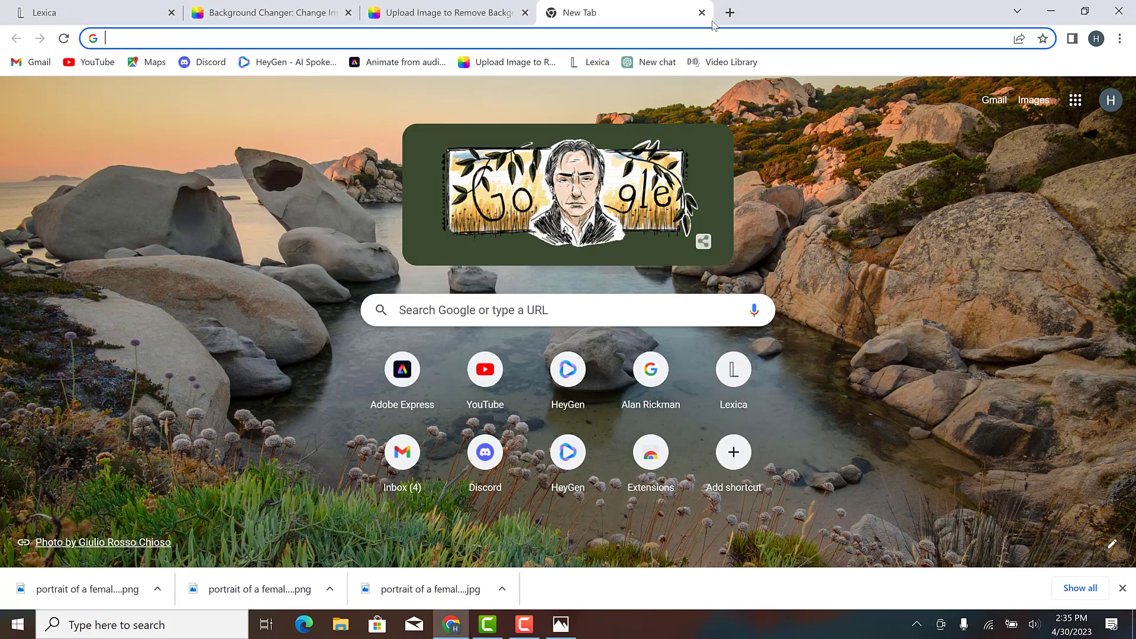
# Step: Search the web for "d i d ai"
pyautogui.click(639, 39)
pyautogui.write('d')
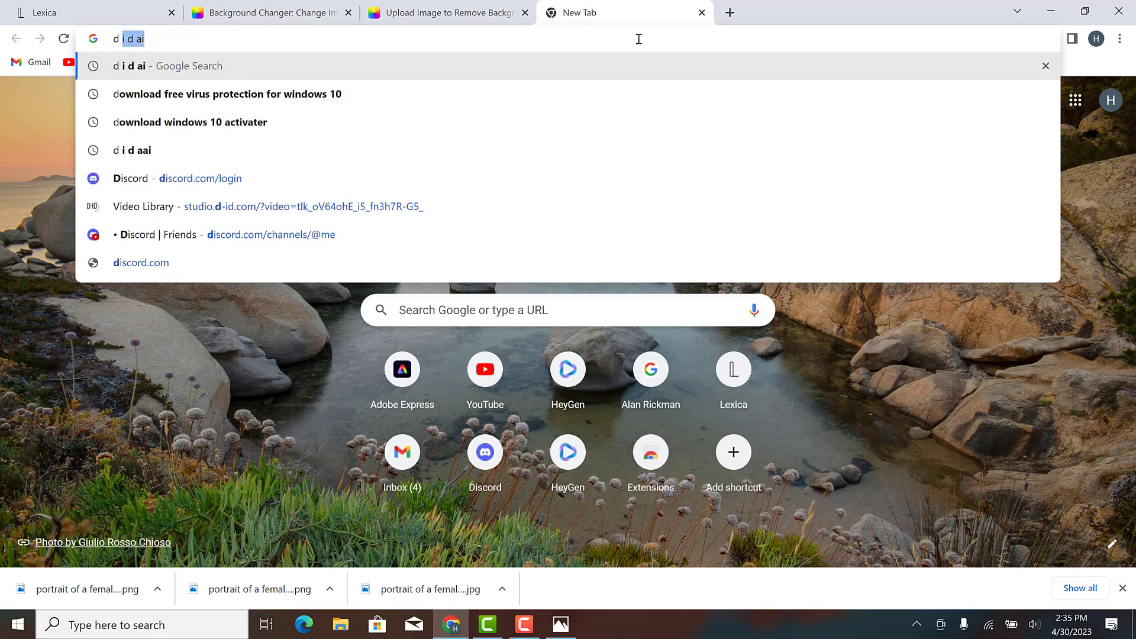
pyautogui.write(' i d ')
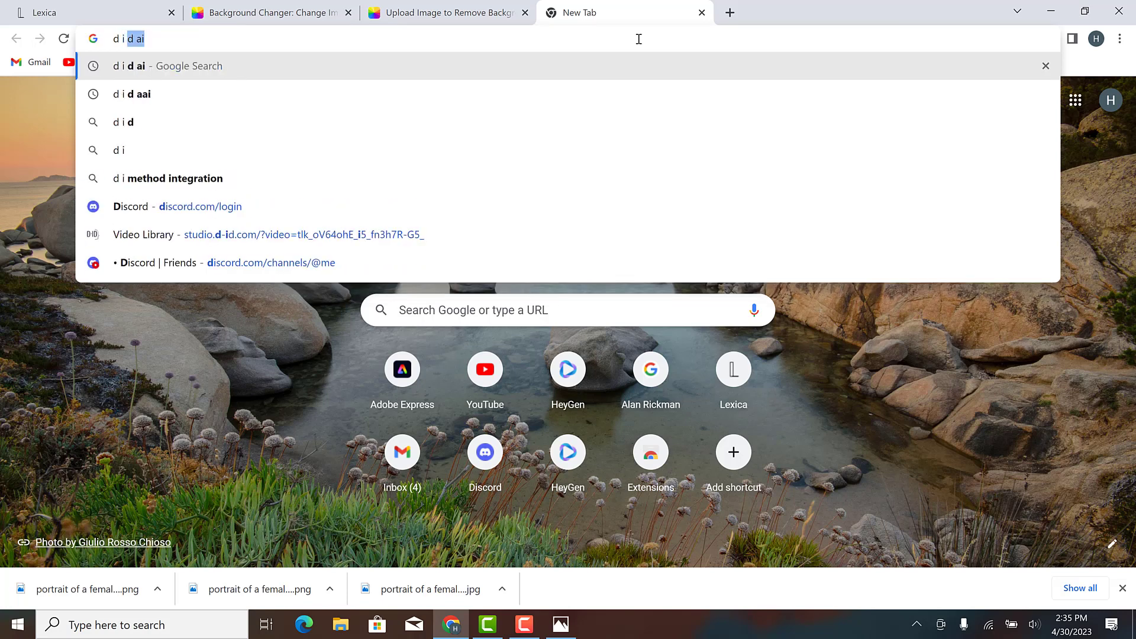
pyautogui.write('a')
pyautogui.press('BackSpace')
pyautogui.write('d ')
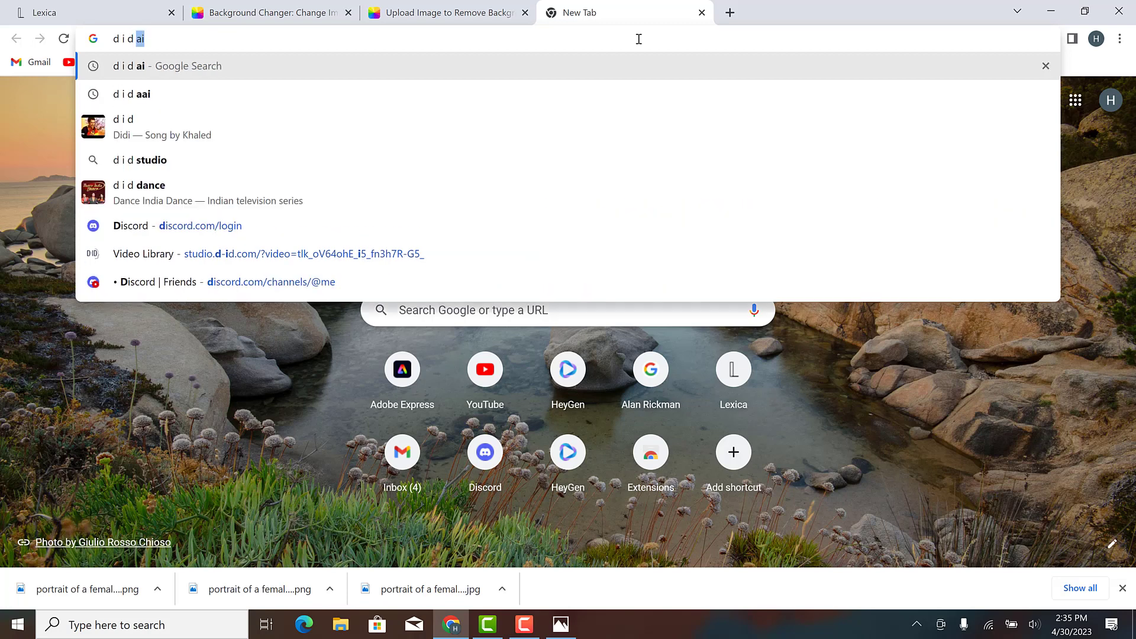
pyautogui.write('ai')
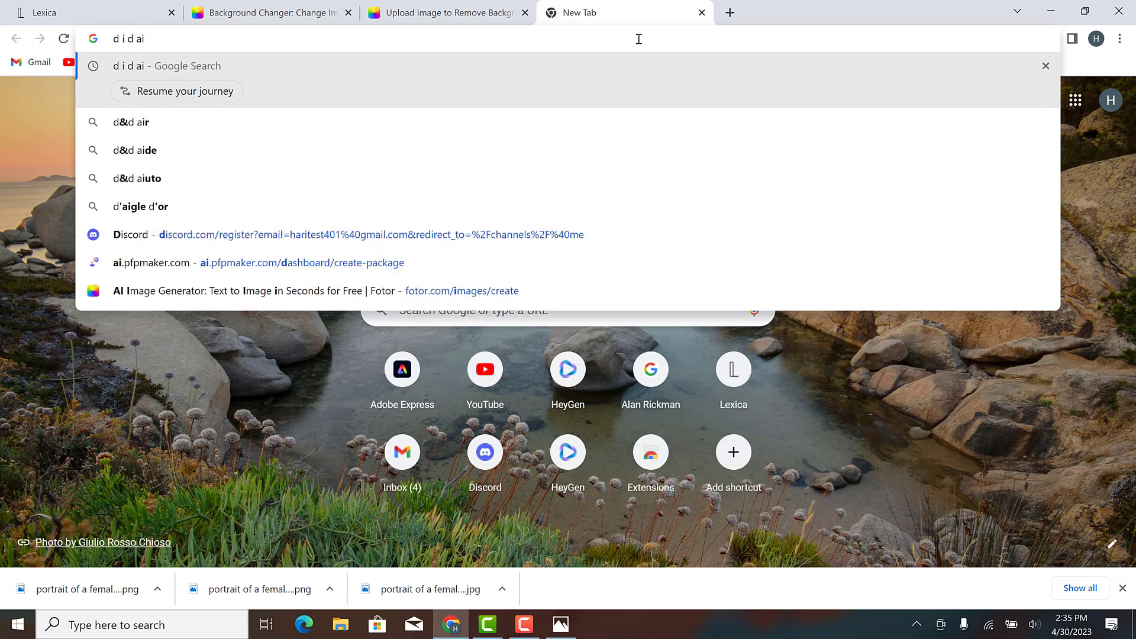
pyautogui.press('Return')
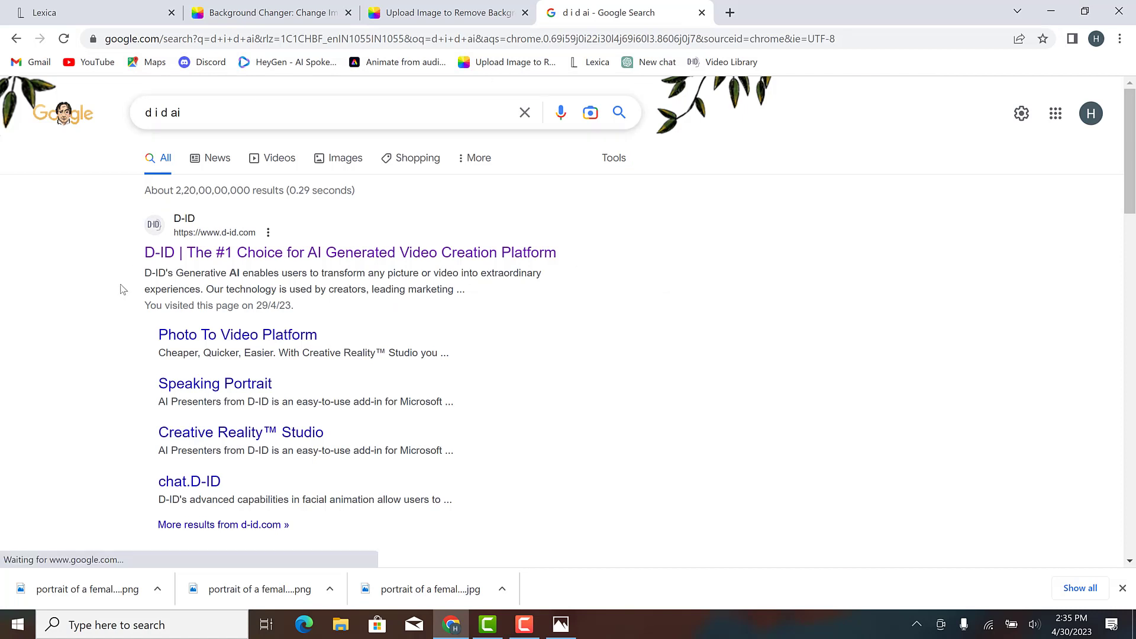
# Step: Open the D-ID website from the search results, accept its cookies and start the Creative Reality Studio free trial
pyautogui.click(256, 253)
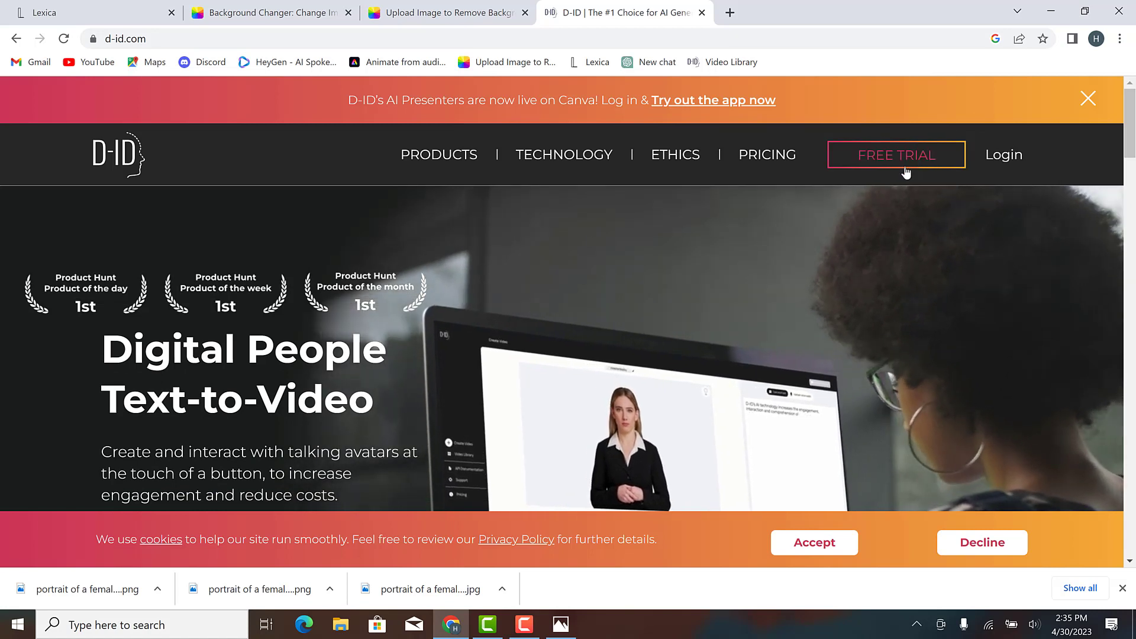
pyautogui.click(792, 545)
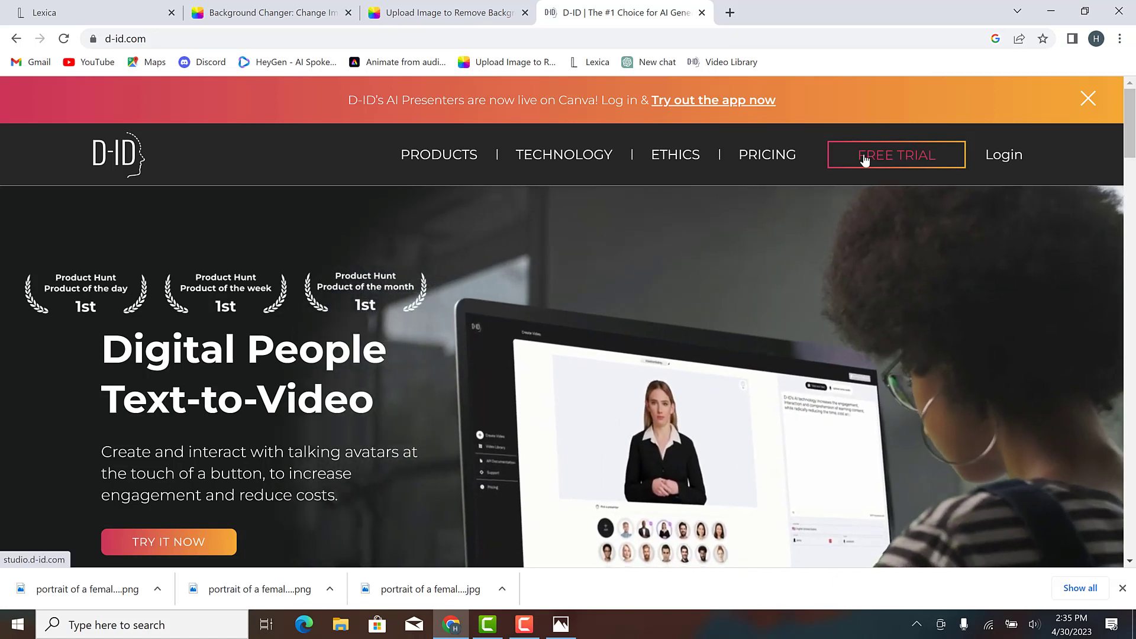
pyautogui.click(214, 540)
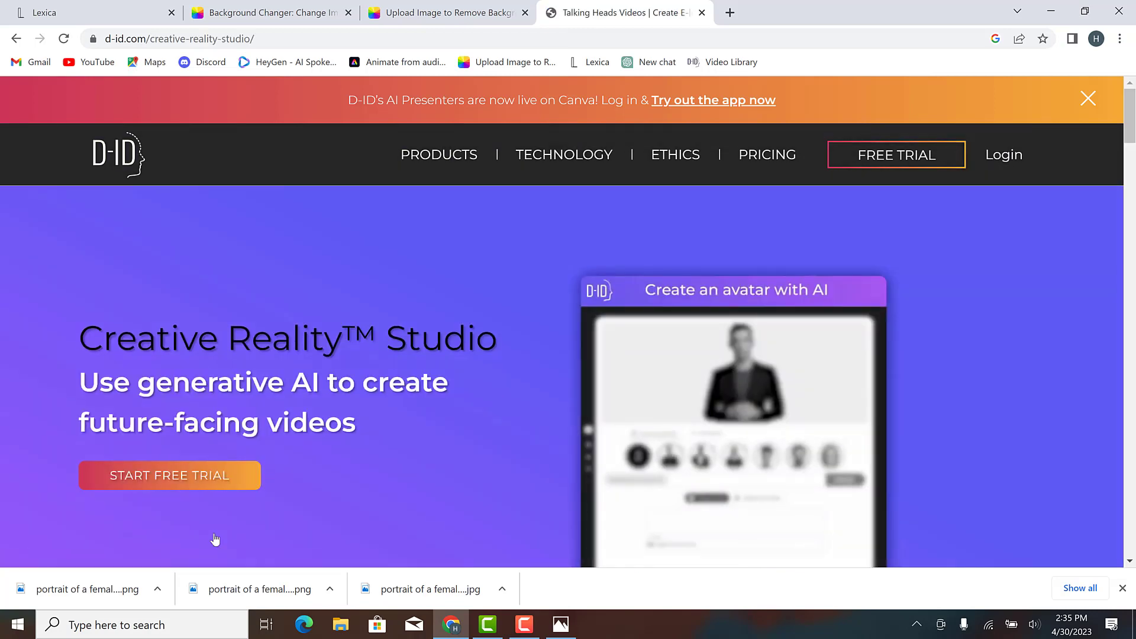
pyautogui.click(171, 482)
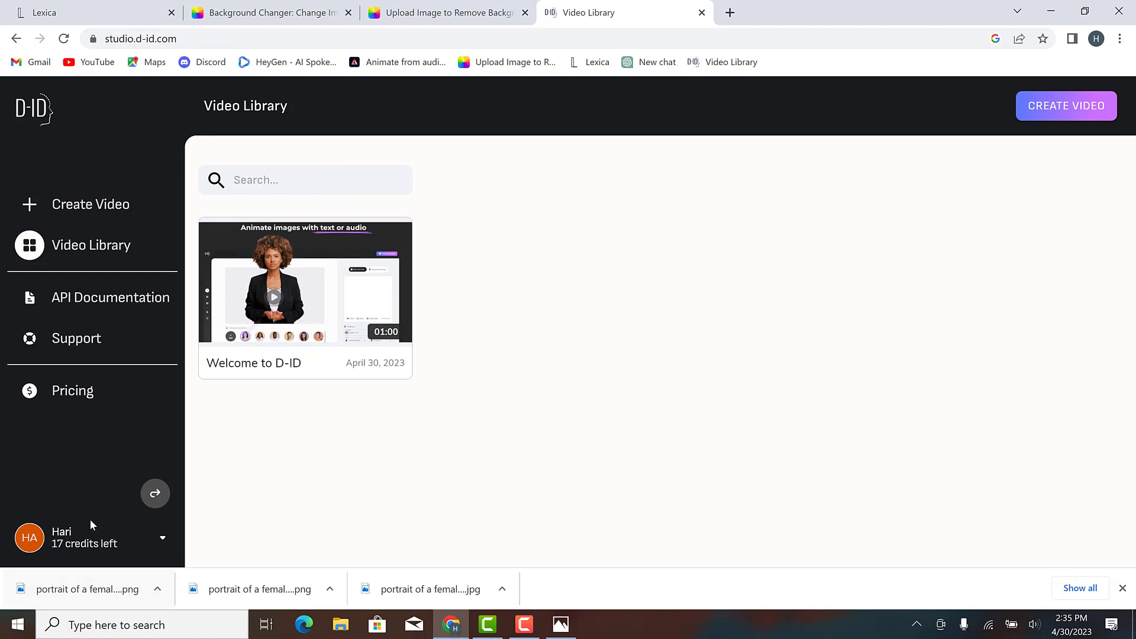
# Step: Check the account's trial plan credits and start creating a new video
pyautogui.click(155, 545)
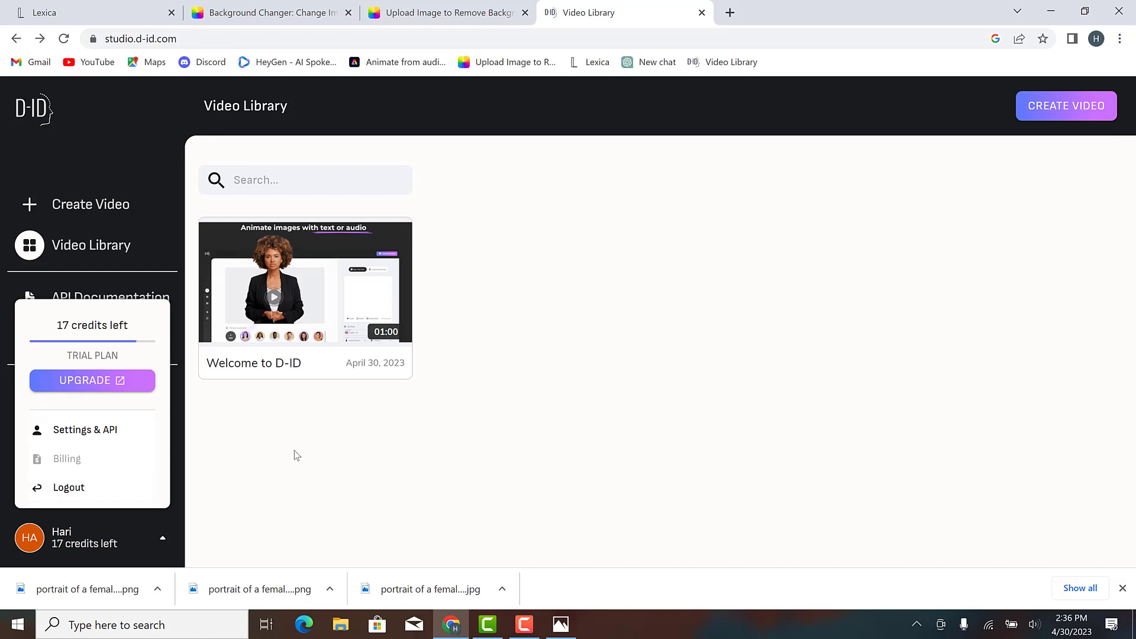
pyautogui.click(86, 214)
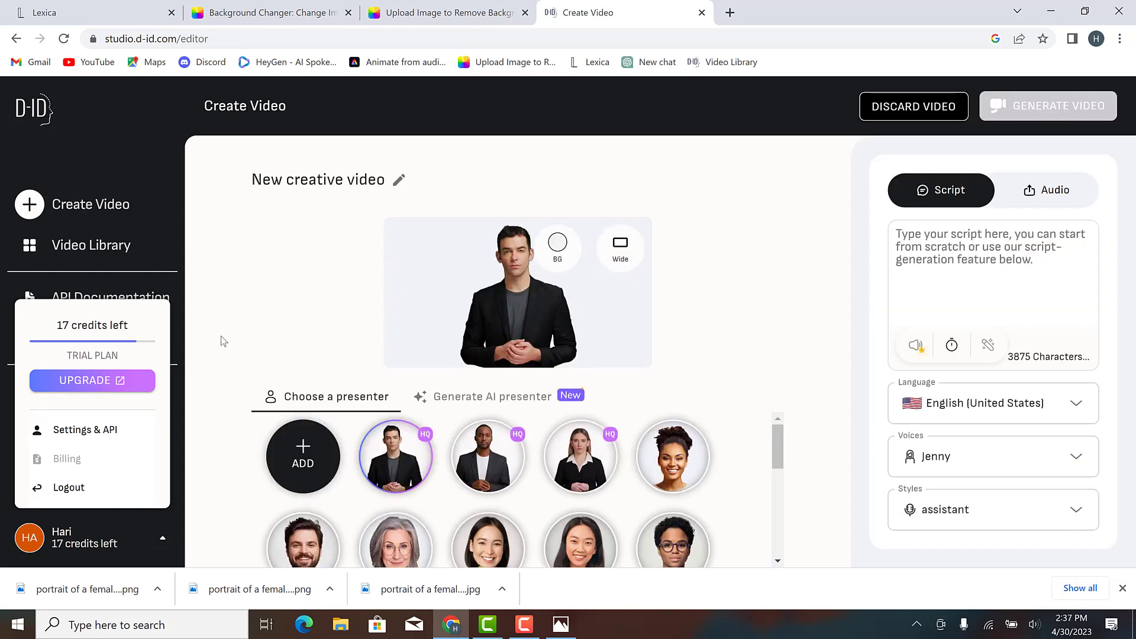
pyautogui.click(83, 543)
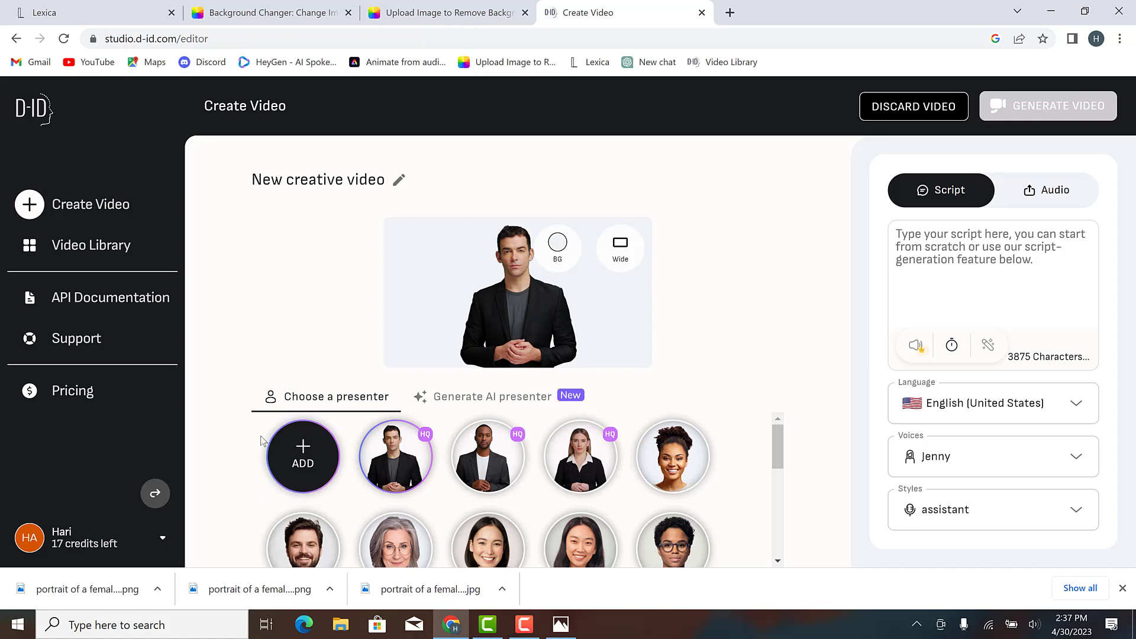
# Step: Compare the Square and Wide formats on the default presenter and set the video format to Vertical
pyautogui.click(629, 250)
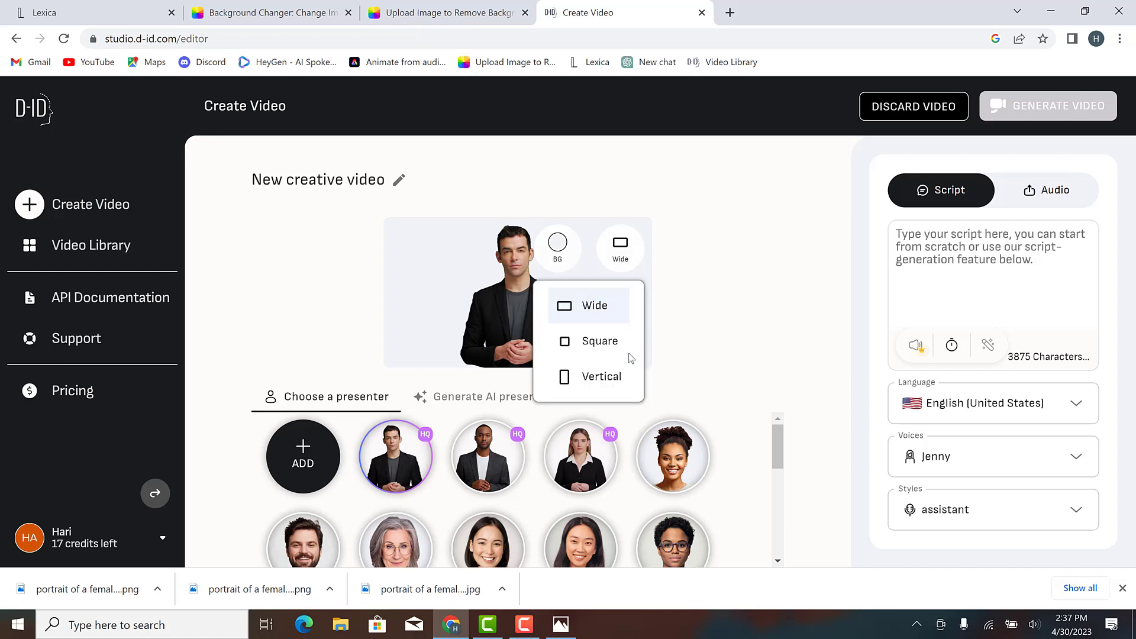
pyautogui.click(610, 382)
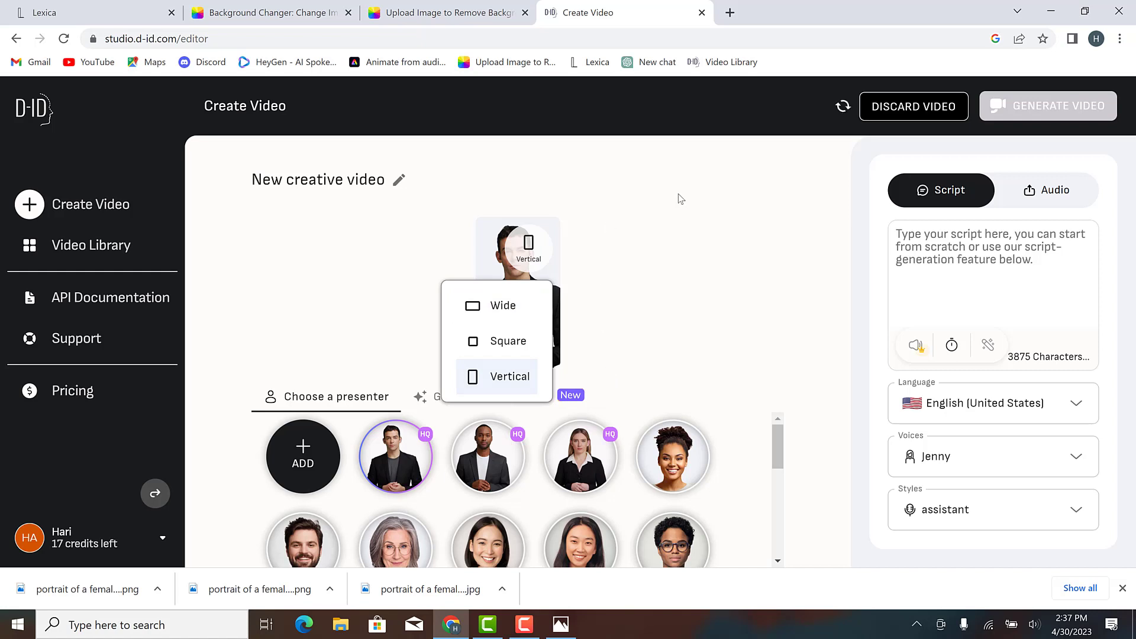
pyautogui.click(504, 347)
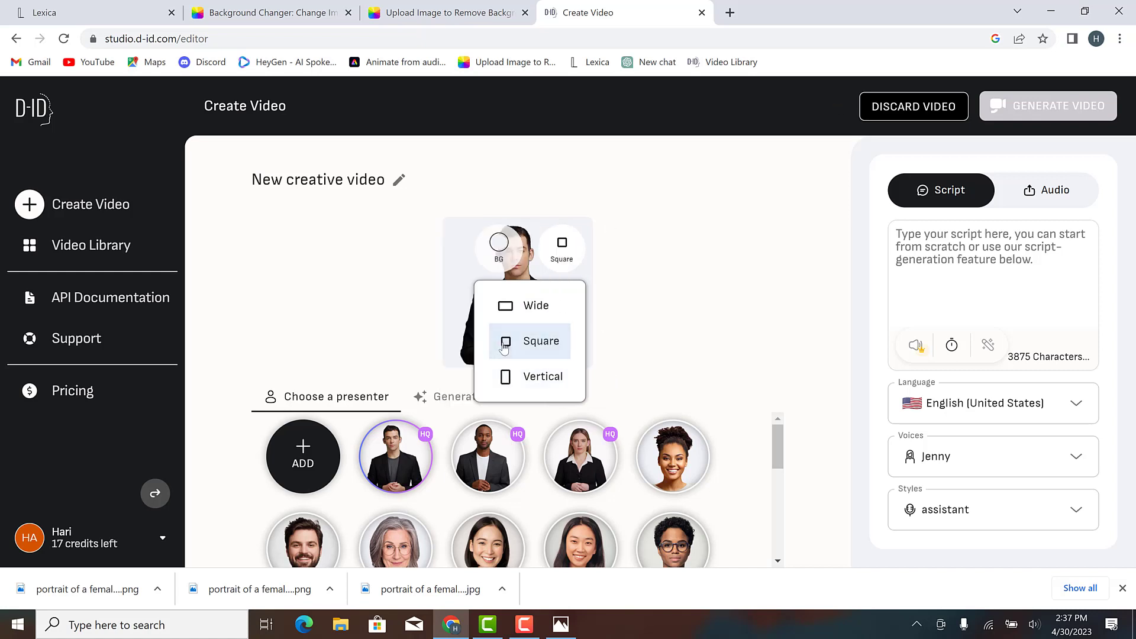
pyautogui.click(539, 302)
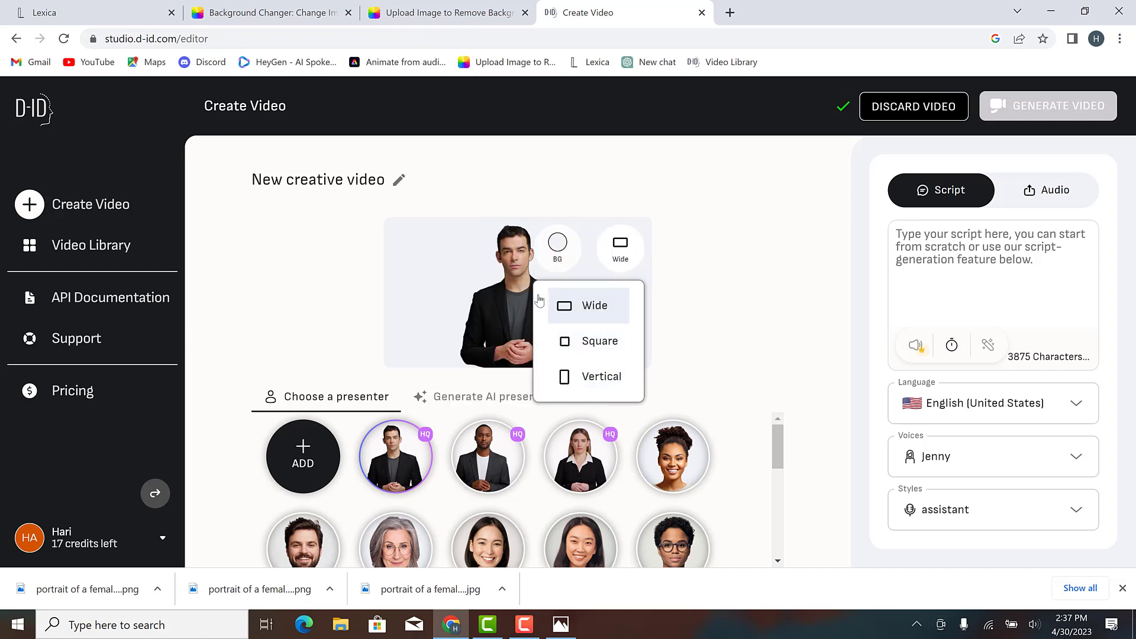
pyautogui.click(583, 379)
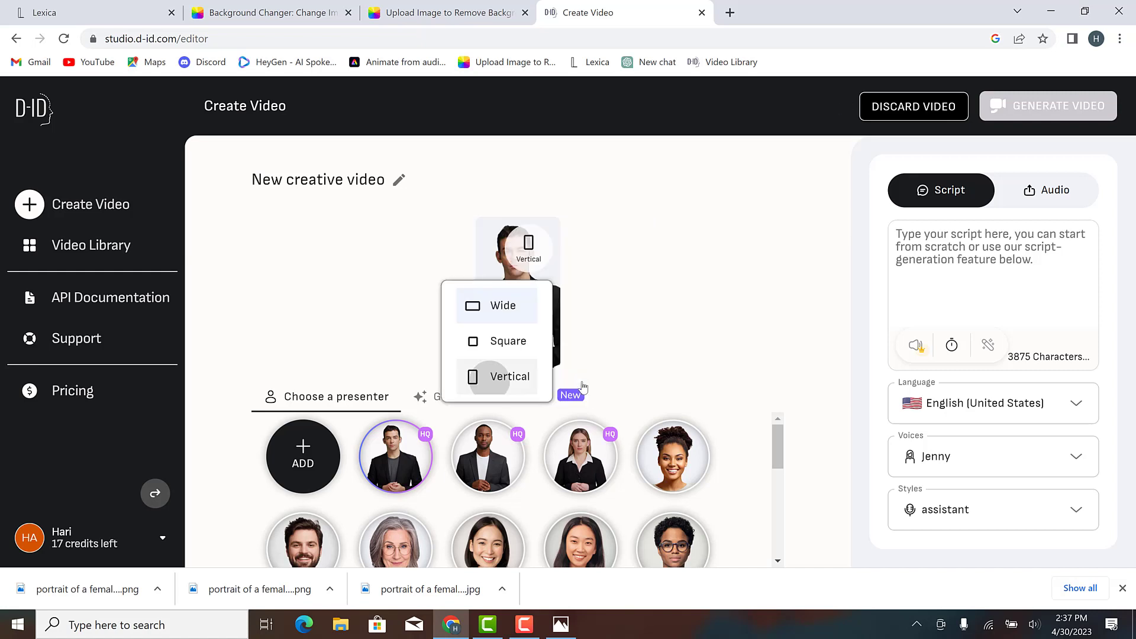
pyautogui.click(672, 332)
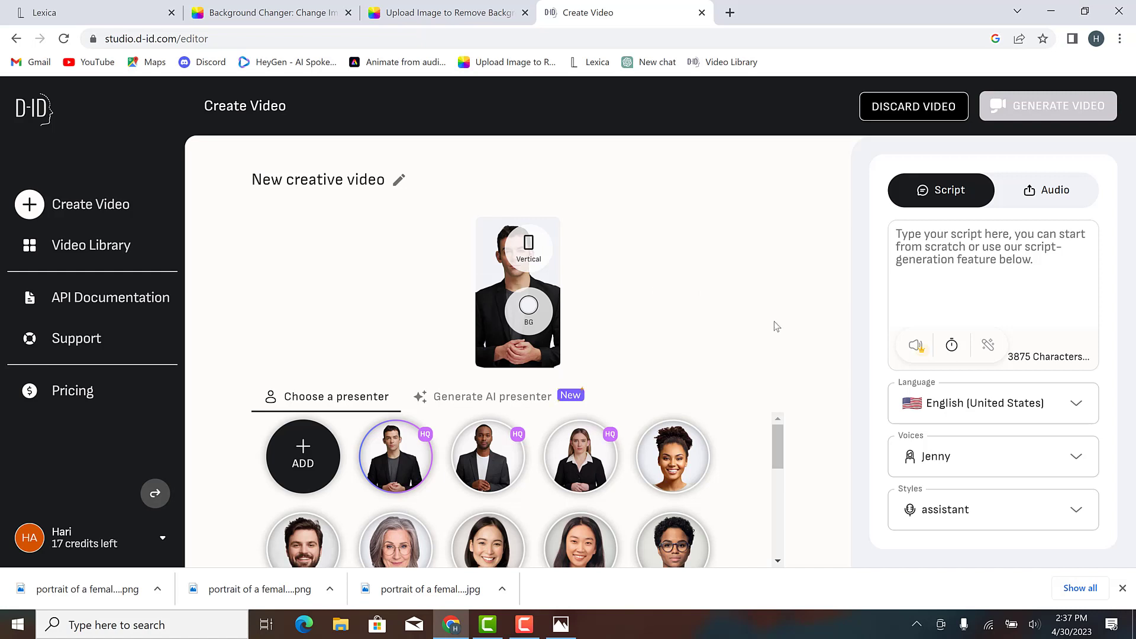
# Step: Choose the presenter with long dark hair and a white blazer, and close the browser's downloads bar
pyautogui.moveTo(780, 438); pyautogui.dragTo(788, 495)
pyautogui.scroll(-1, 788, 497)
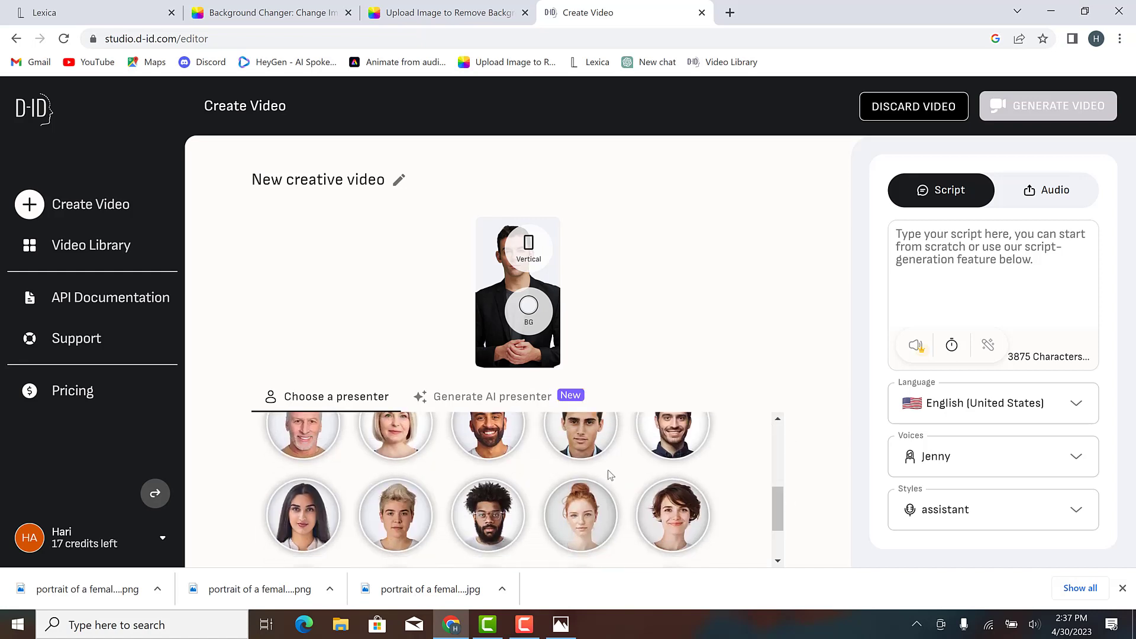
pyautogui.click(373, 506)
pyautogui.click(304, 524)
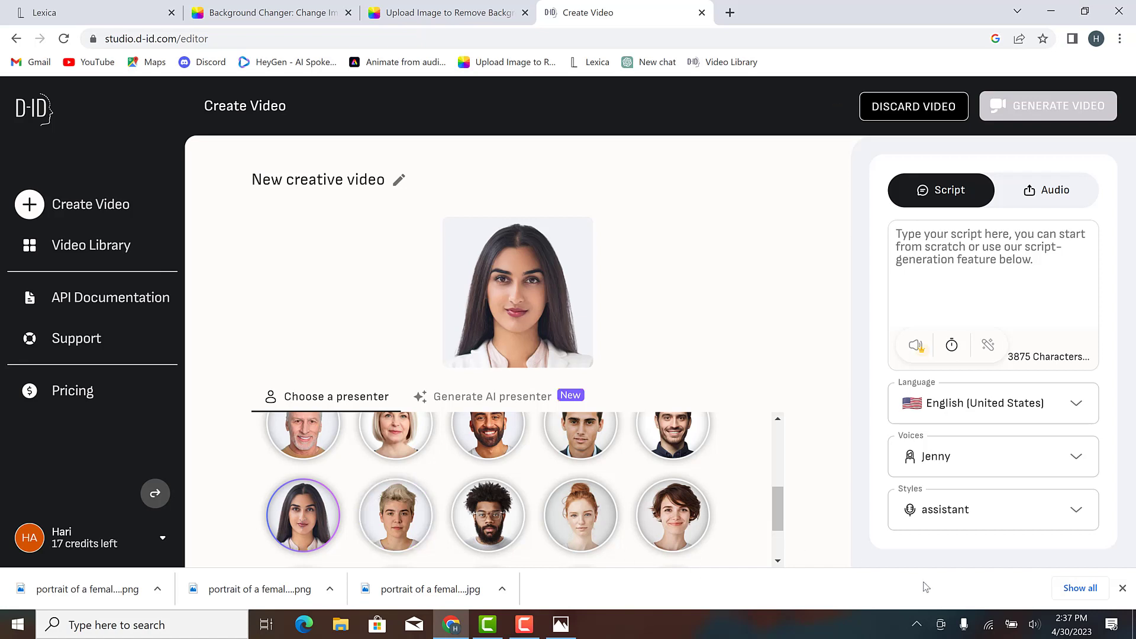
pyautogui.click(1122, 588)
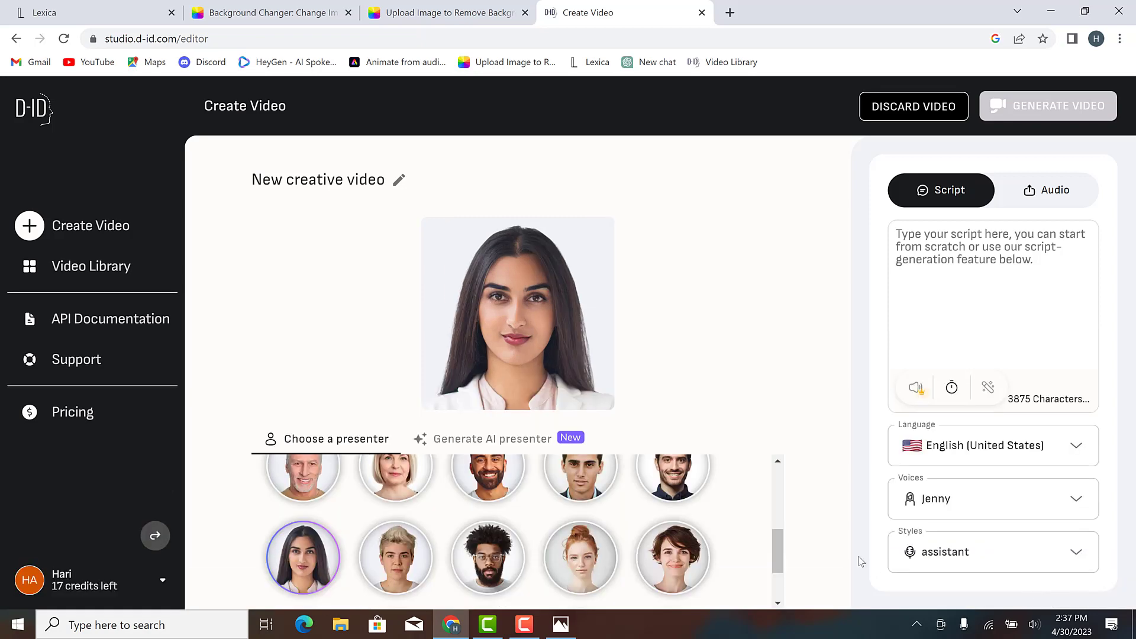
# Step: Preview the bearded presenter in the grey turtleneck, and select the smiling woman with the curly updo as presenter
pyautogui.scroll(-2, 723, 536)
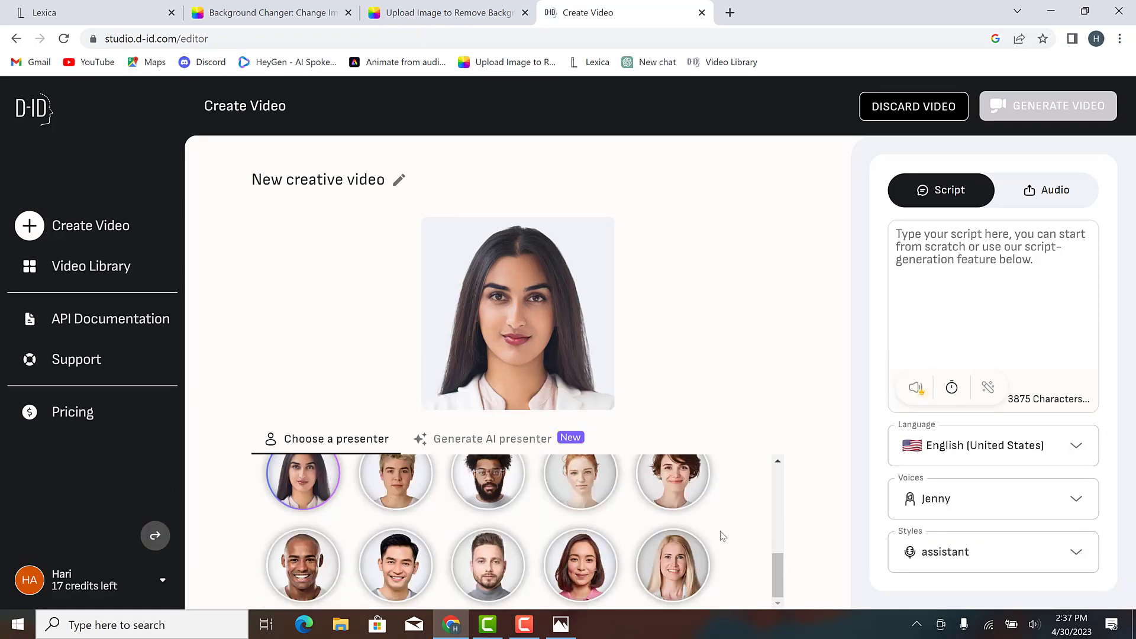
pyautogui.click(489, 579)
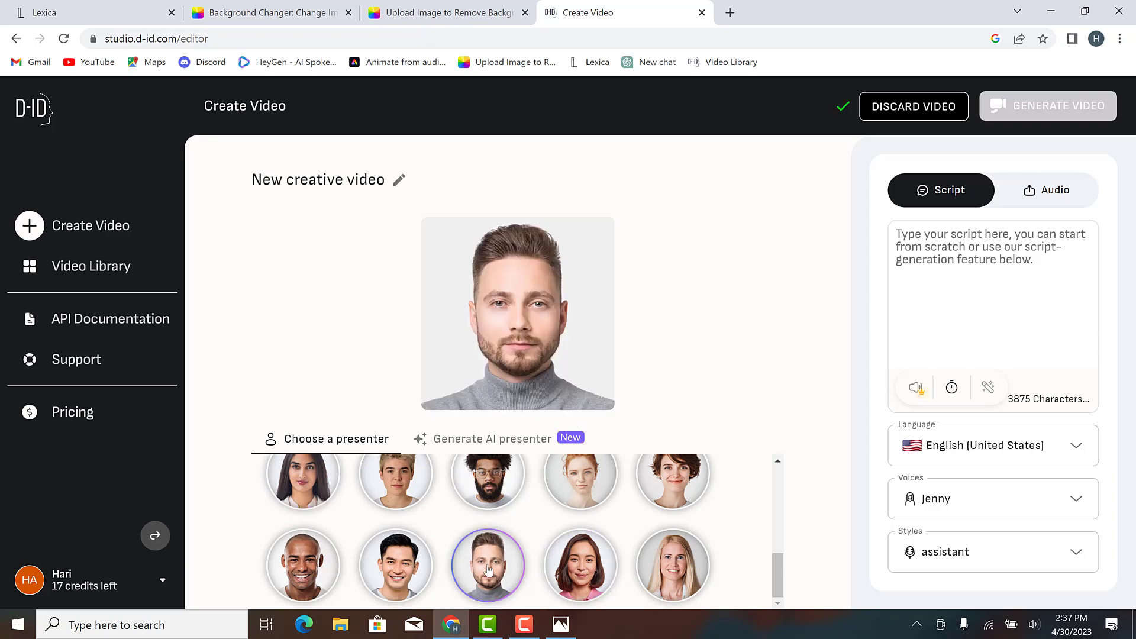
pyautogui.scroll(3, 488, 569)
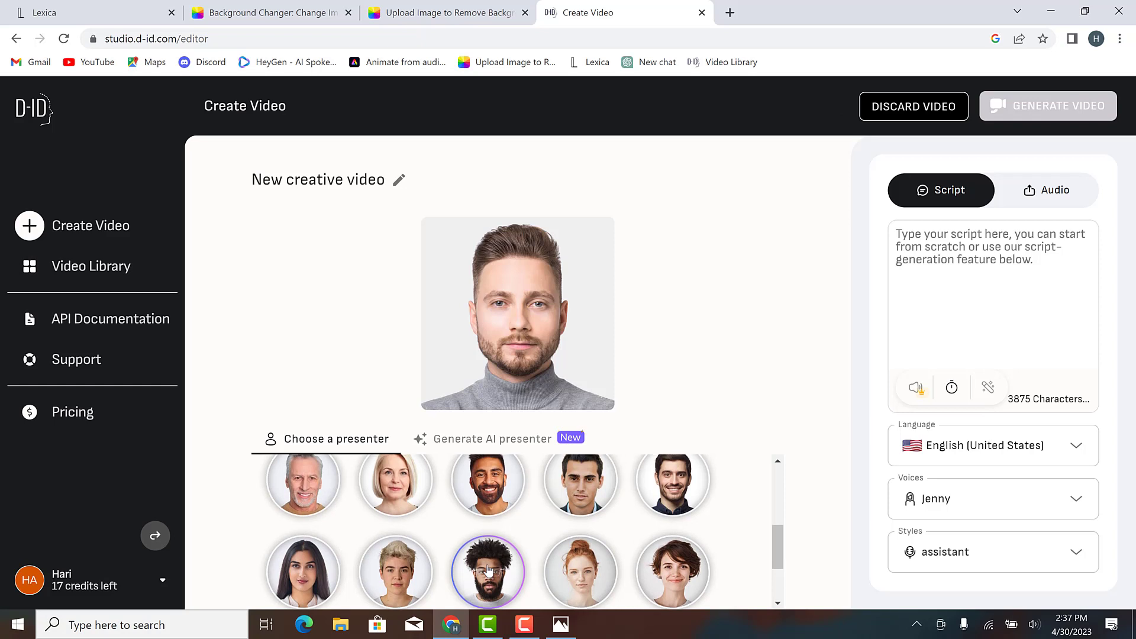
pyautogui.scroll(2, 488, 569)
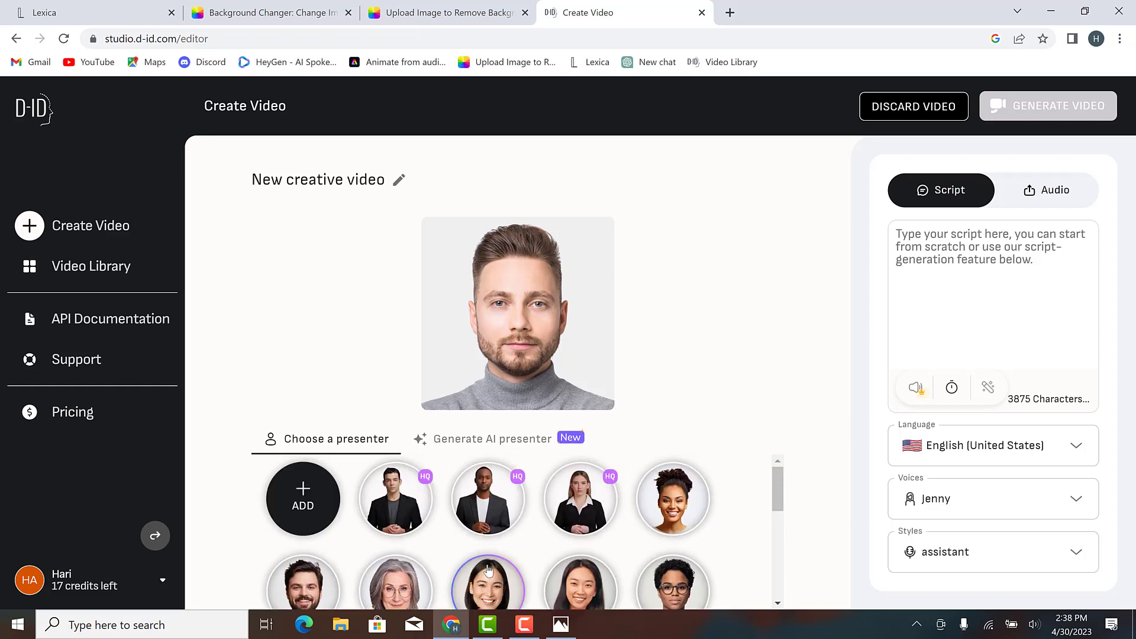
pyautogui.click(682, 513)
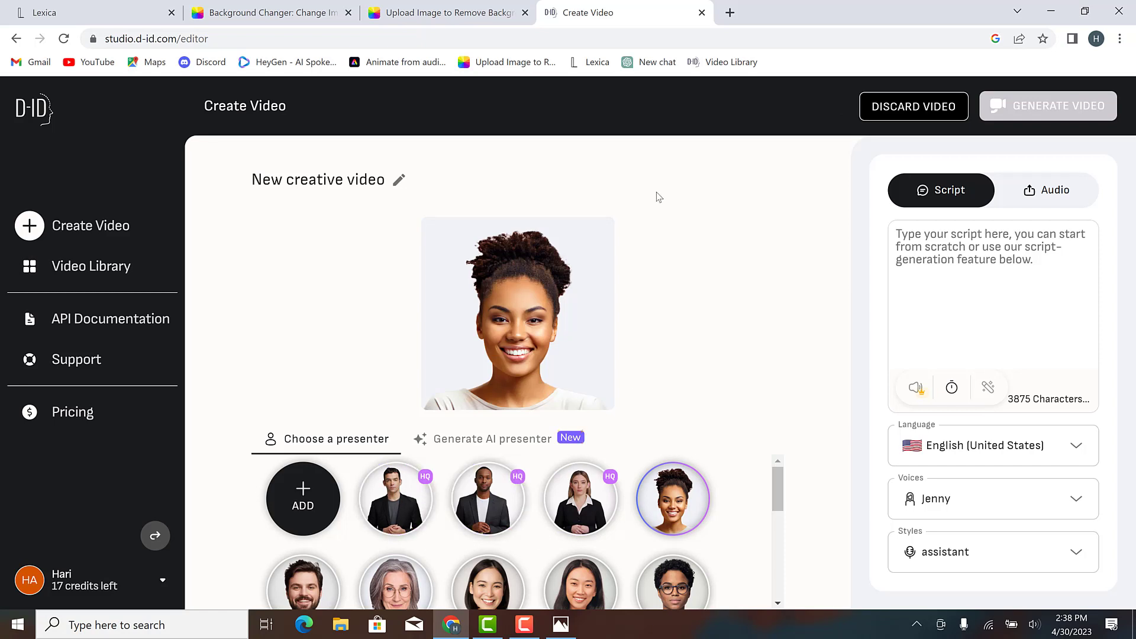
# Step: Search the web for "chatgpt login" in a new browser tab, open OpenAI's ChatGPT page and log in
pyautogui.click(730, 12)
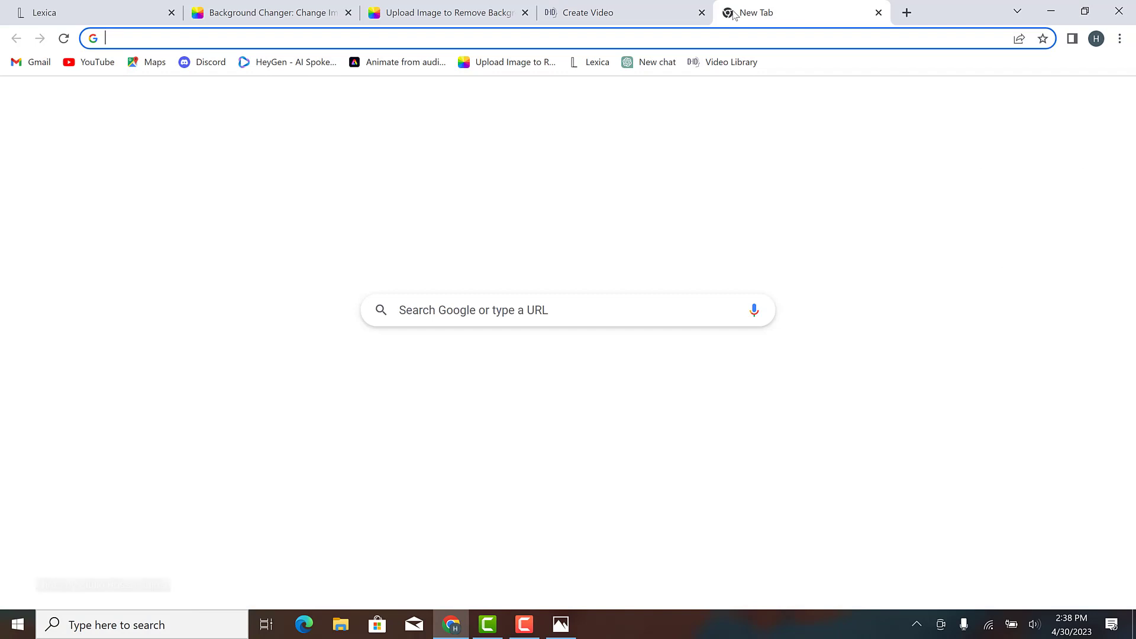
pyautogui.click(710, 37)
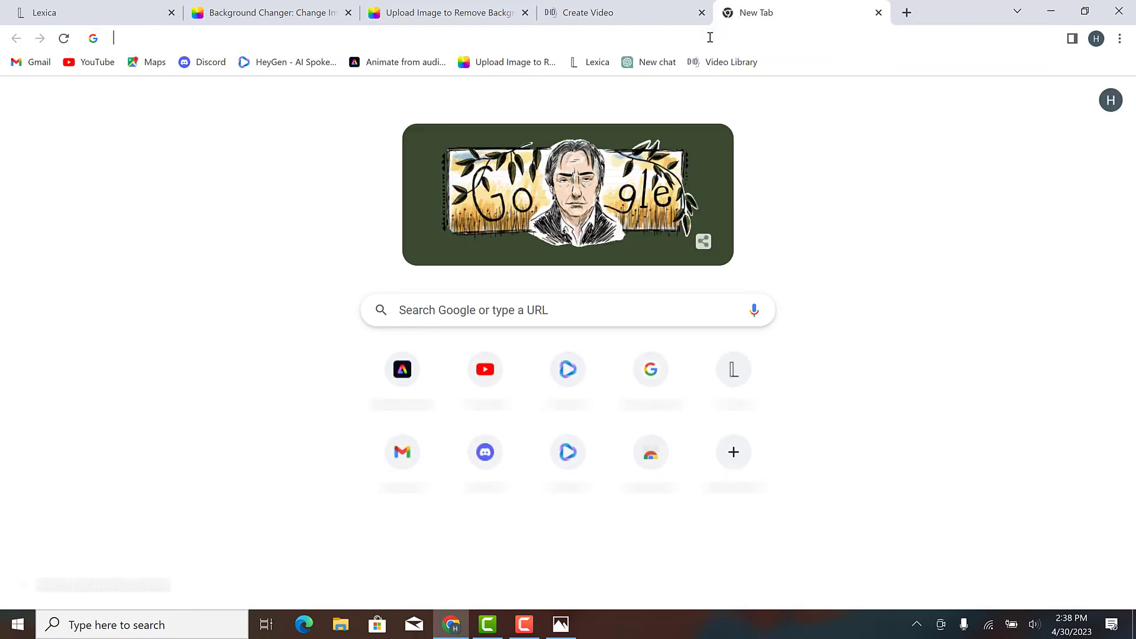
pyautogui.write('ch')
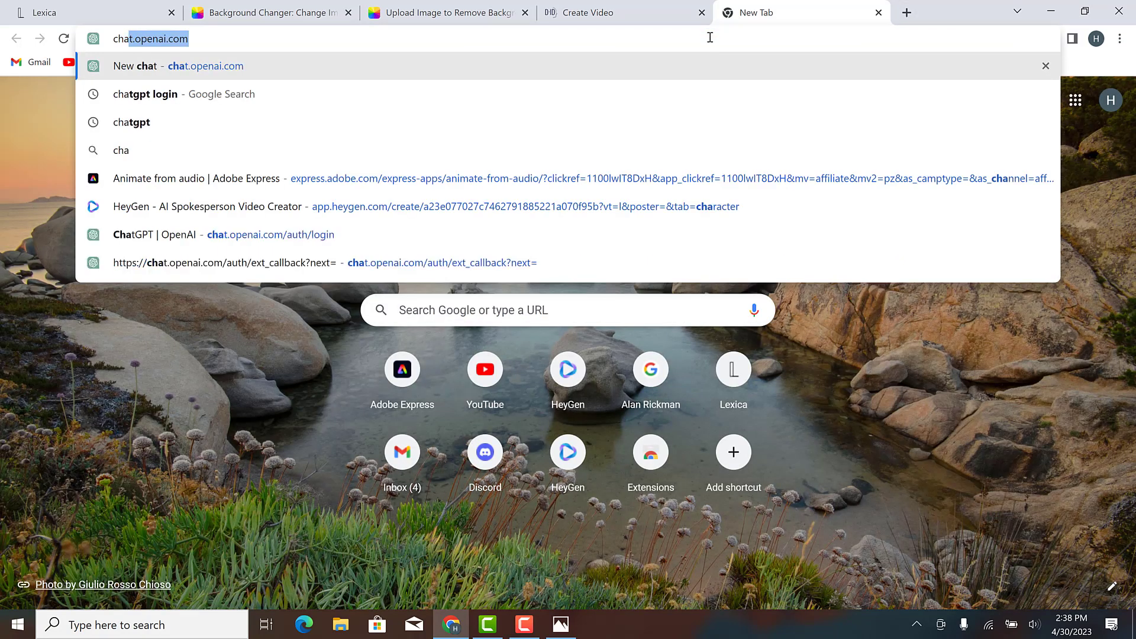
pyautogui.write('atgpt')
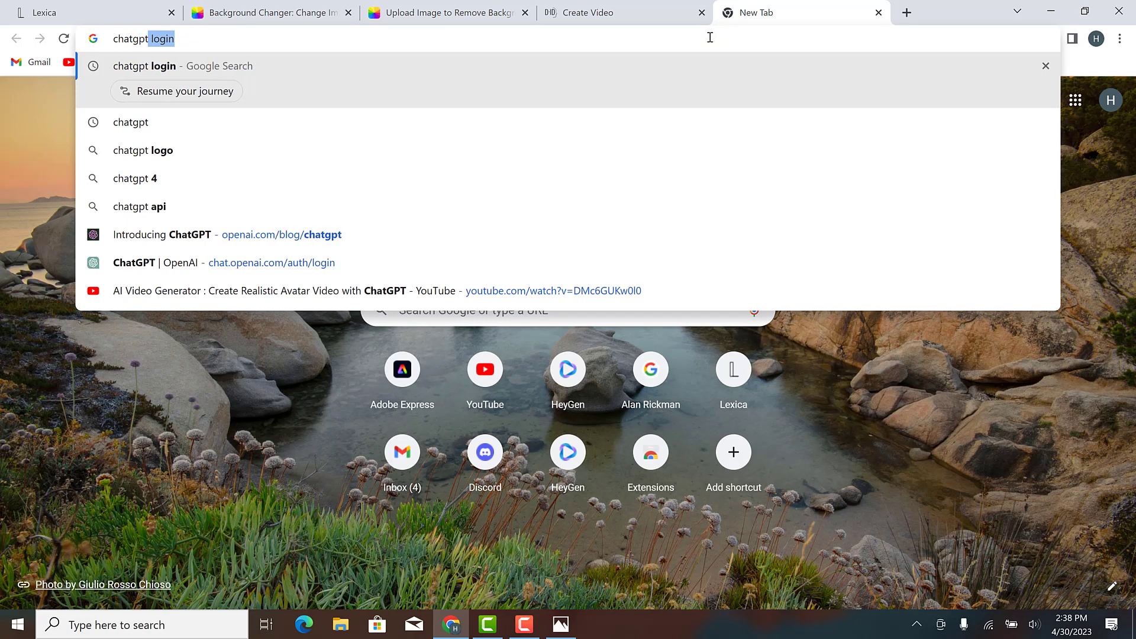
pyautogui.write(' login')
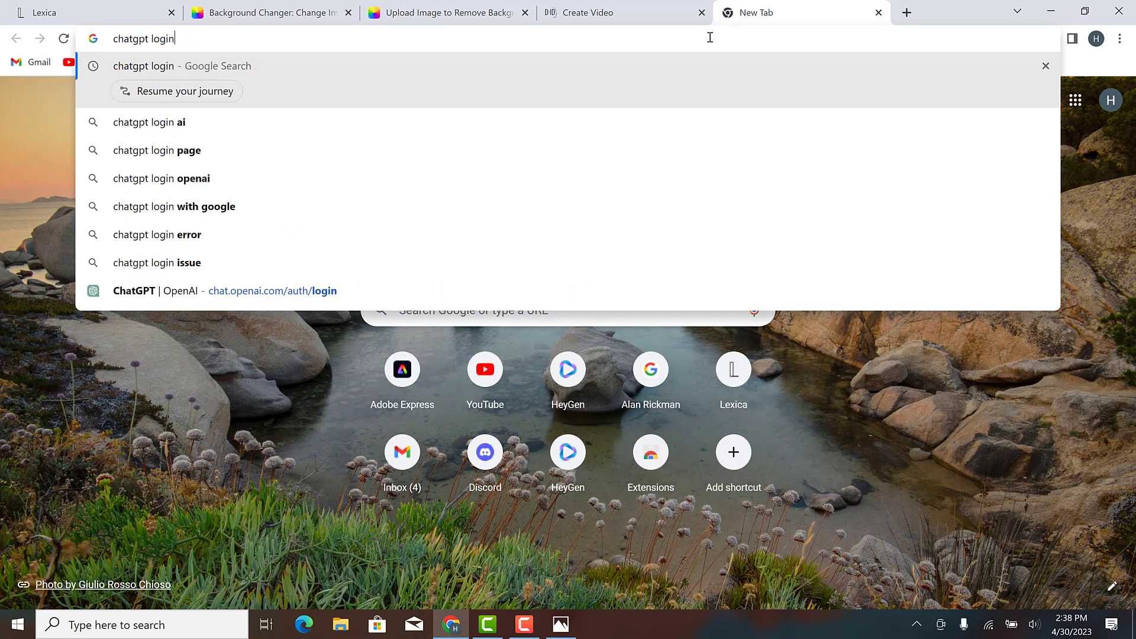
pyautogui.press('Return')
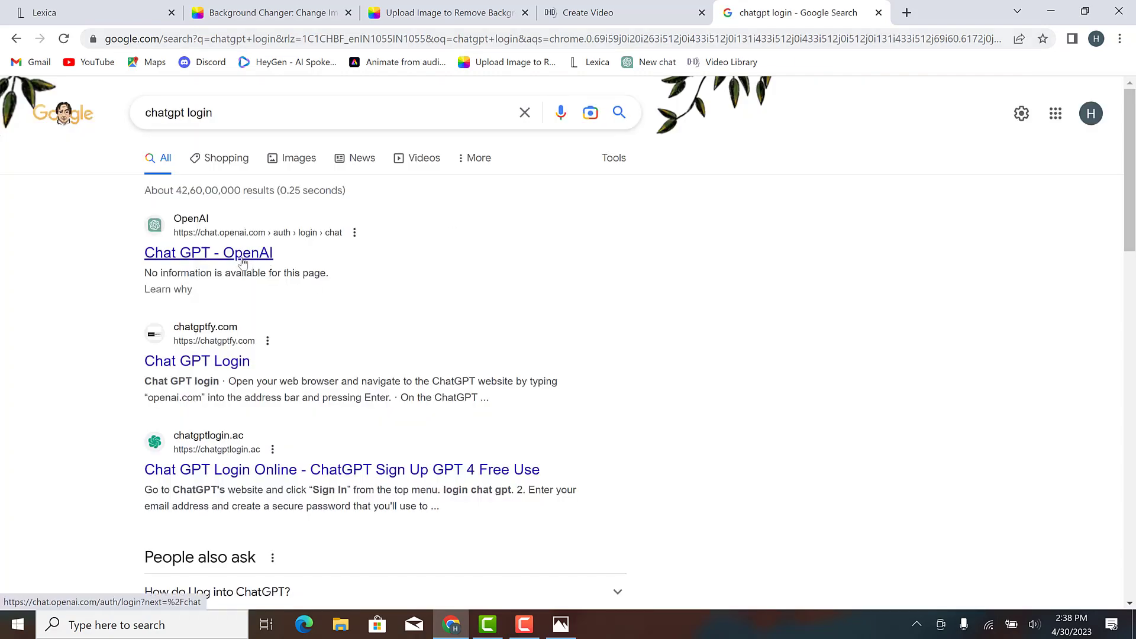
pyautogui.click(243, 261)
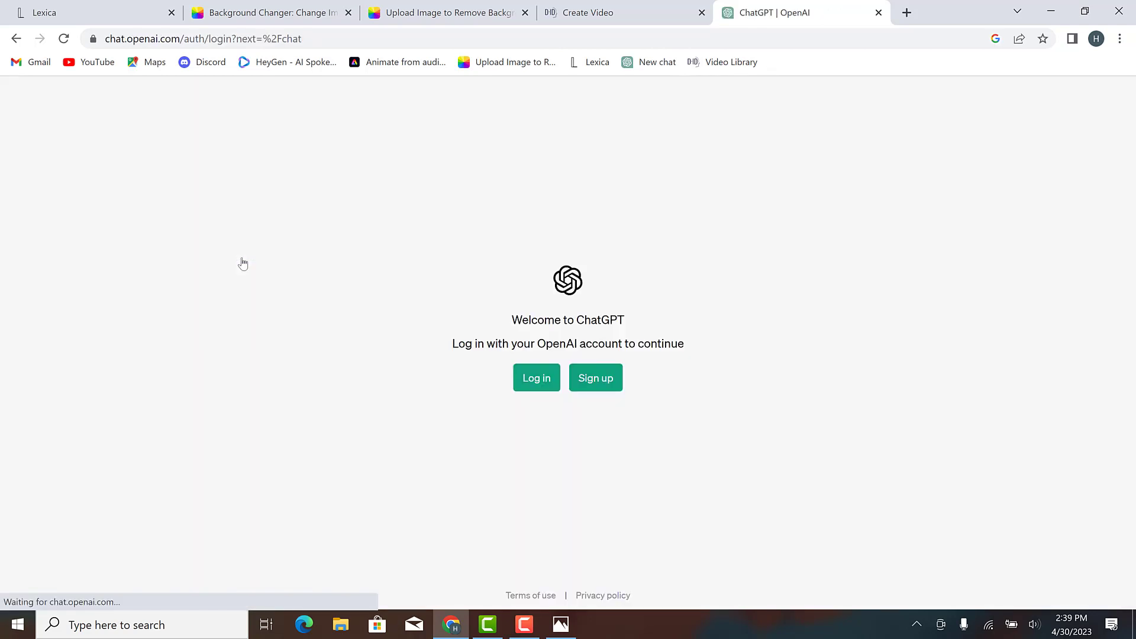
pyautogui.click(524, 379)
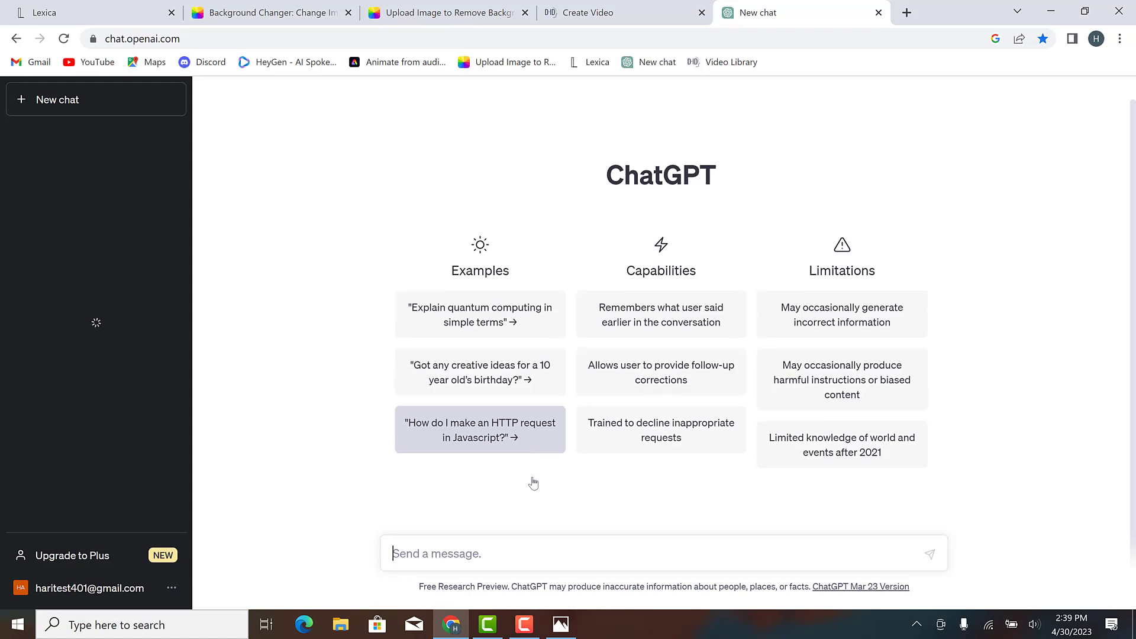
# Step: Send ChatGPT the prompt "write a welcome notes for Hari tech channel"
pyautogui.moveTo(492, 545); pyautogui.dragTo(482, 584)
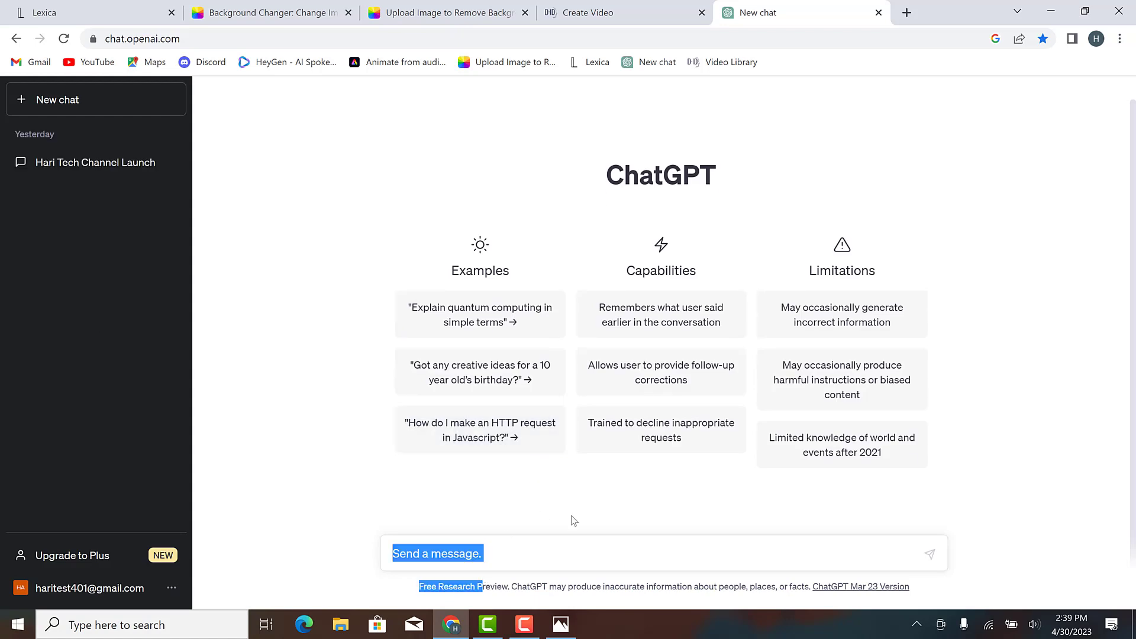
pyautogui.click(535, 542)
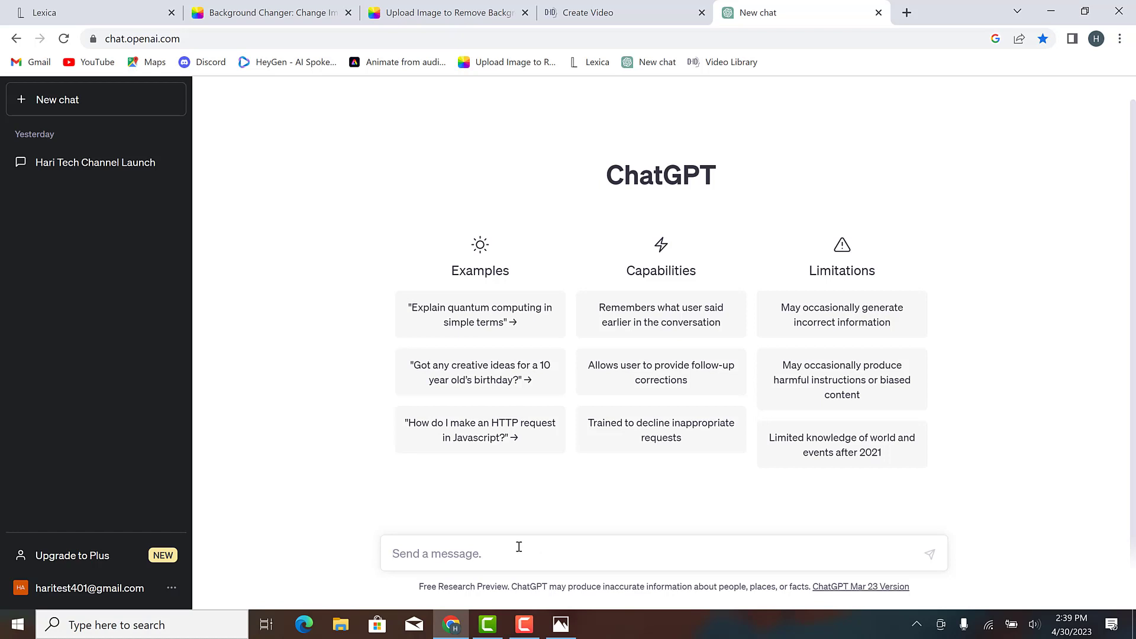
pyautogui.write('write')
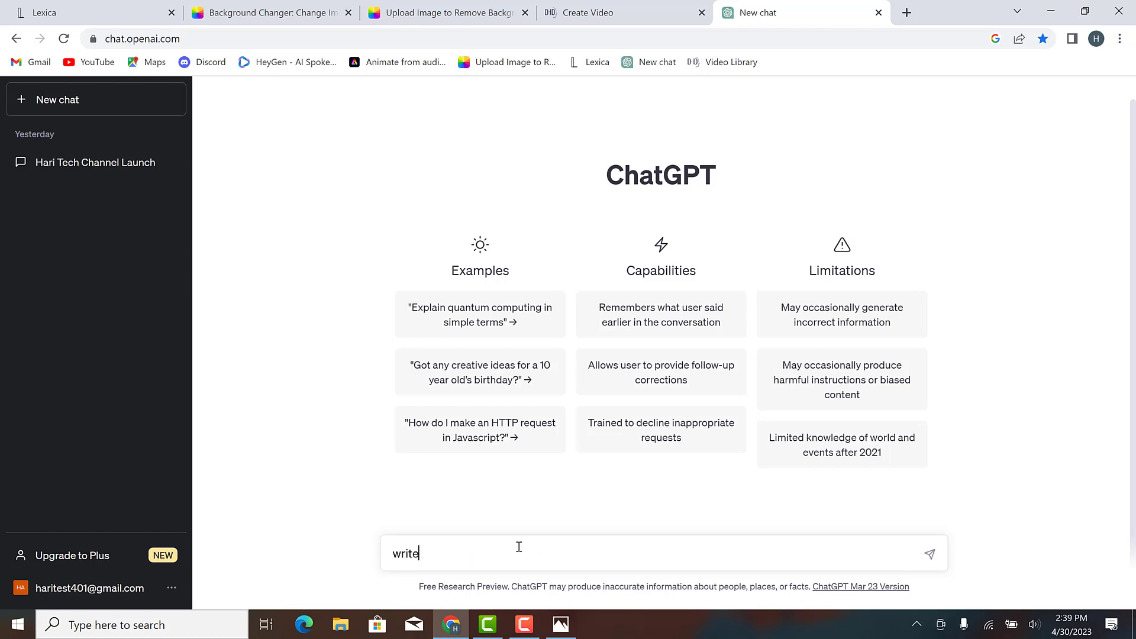
pyautogui.write(' a welcome notes for Hari tech ')
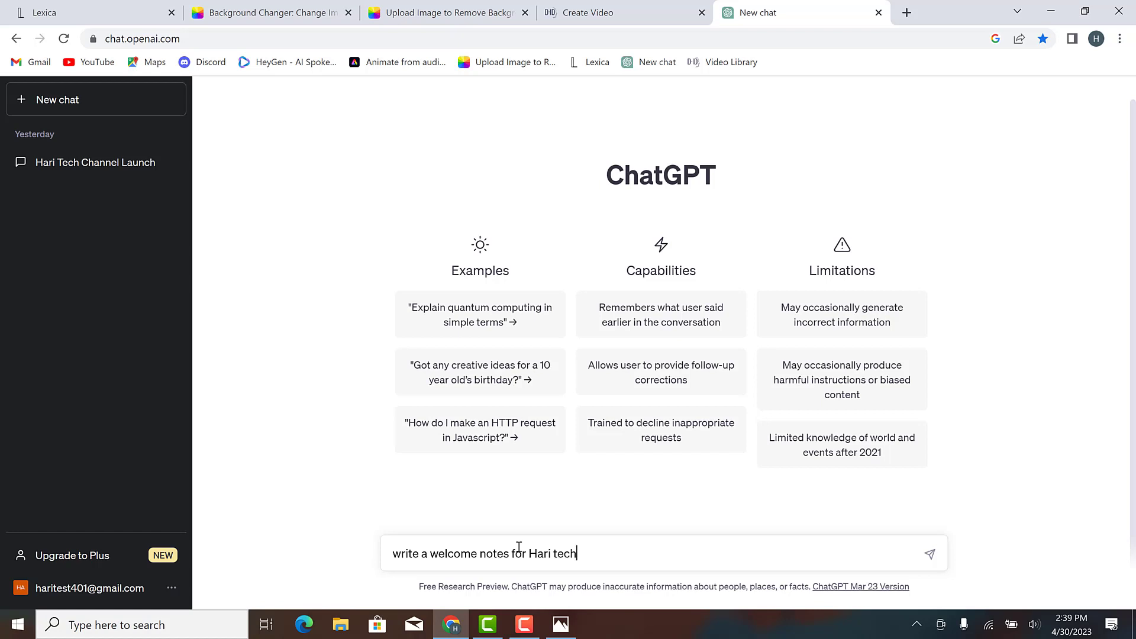
pyautogui.write('channe')
pyautogui.press('Return')
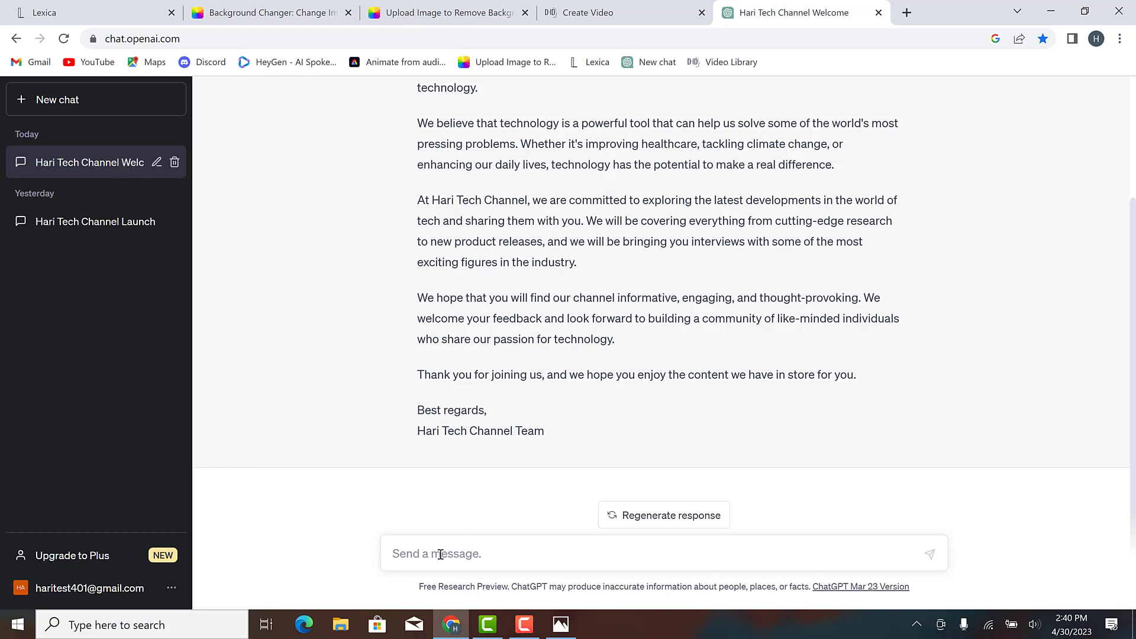
# Step: Copy ChatGPT's whole welcome note, from "Dear viewers" to the sign-off, into the script of the D-ID video
pyautogui.moveTo(547, 431); pyautogui.dragTo(410, 153)
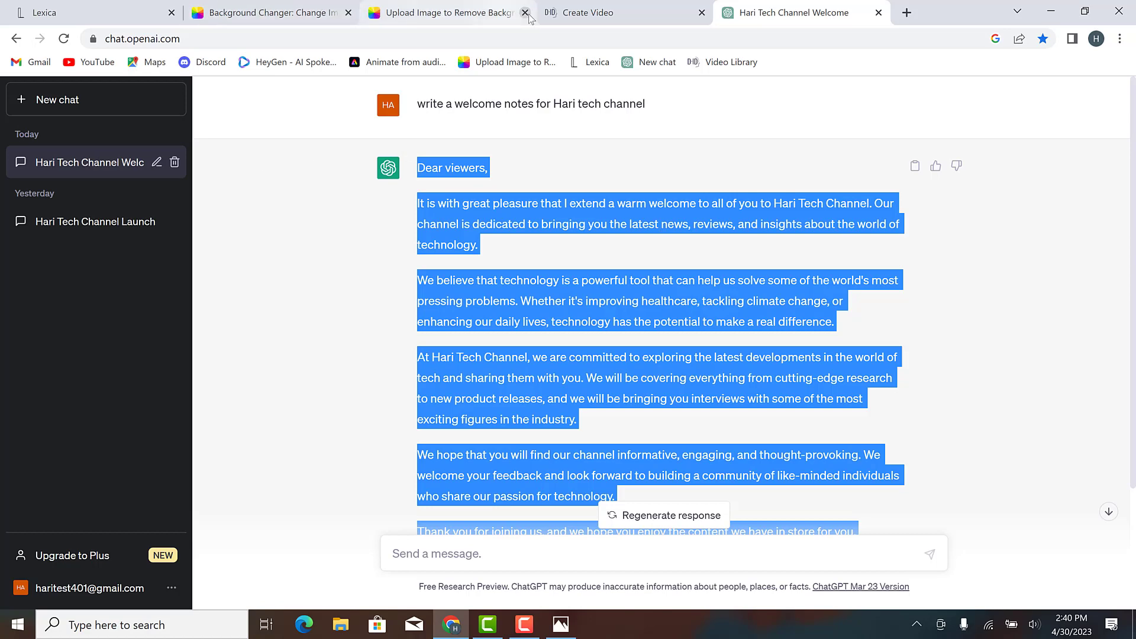
pyautogui.click(588, 13)
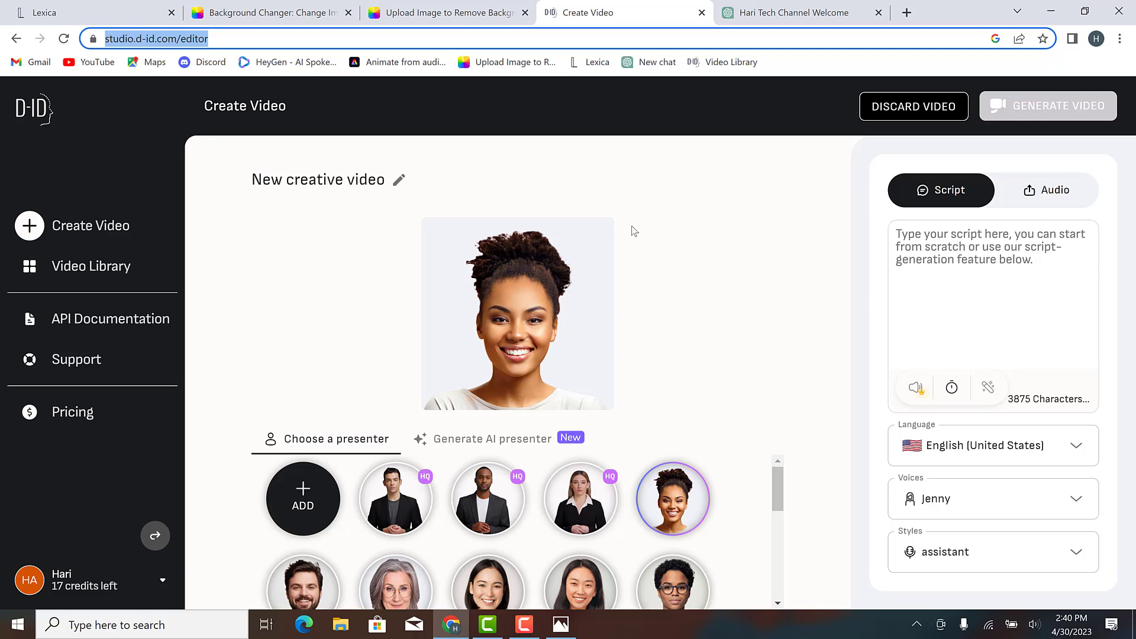
pyautogui.click(941, 278)
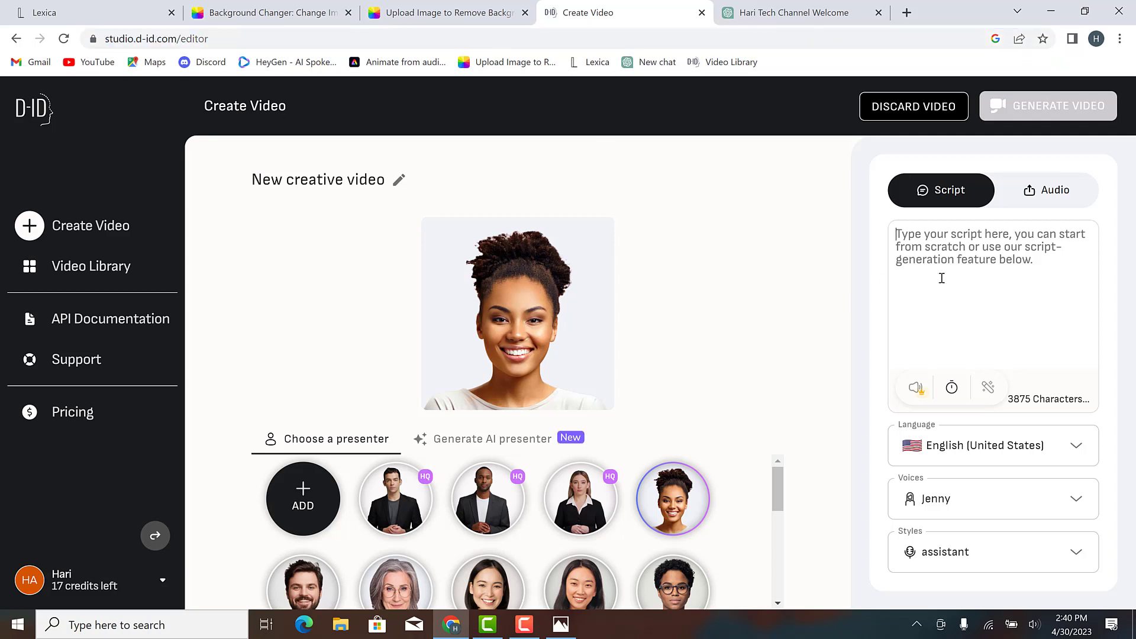
pyautogui.hotkey('ctrl', 'v')
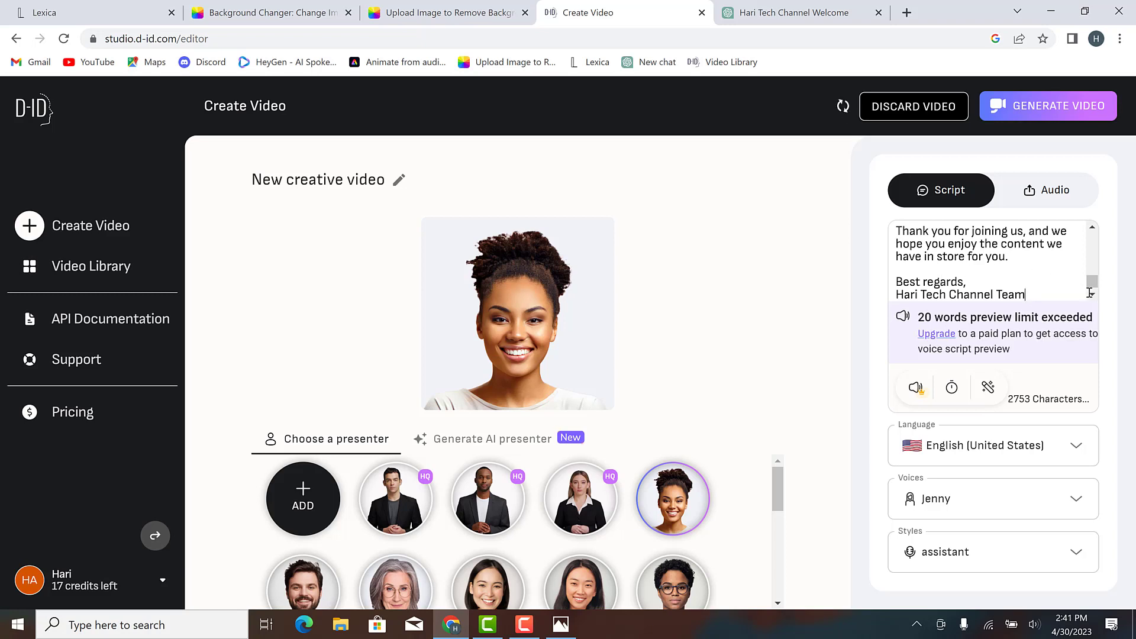
pyautogui.moveTo(1092, 285); pyautogui.dragTo(1088, 239)
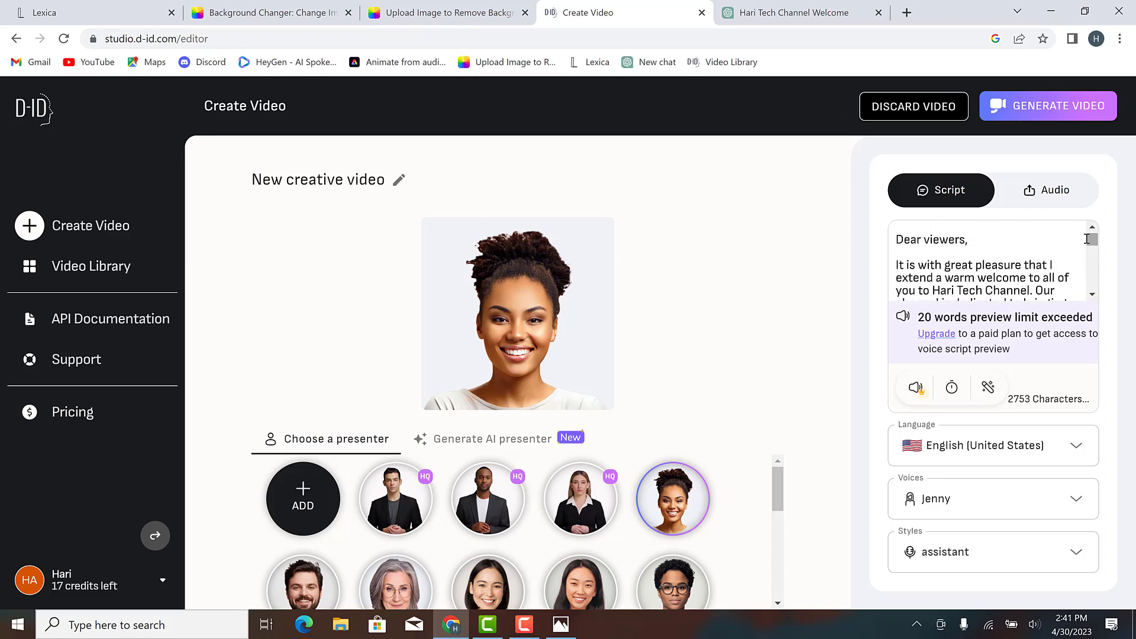
# Step: Listen to the script in the current voice, and try the Jenny Multilingual voice with another audio preview
pyautogui.click(918, 388)
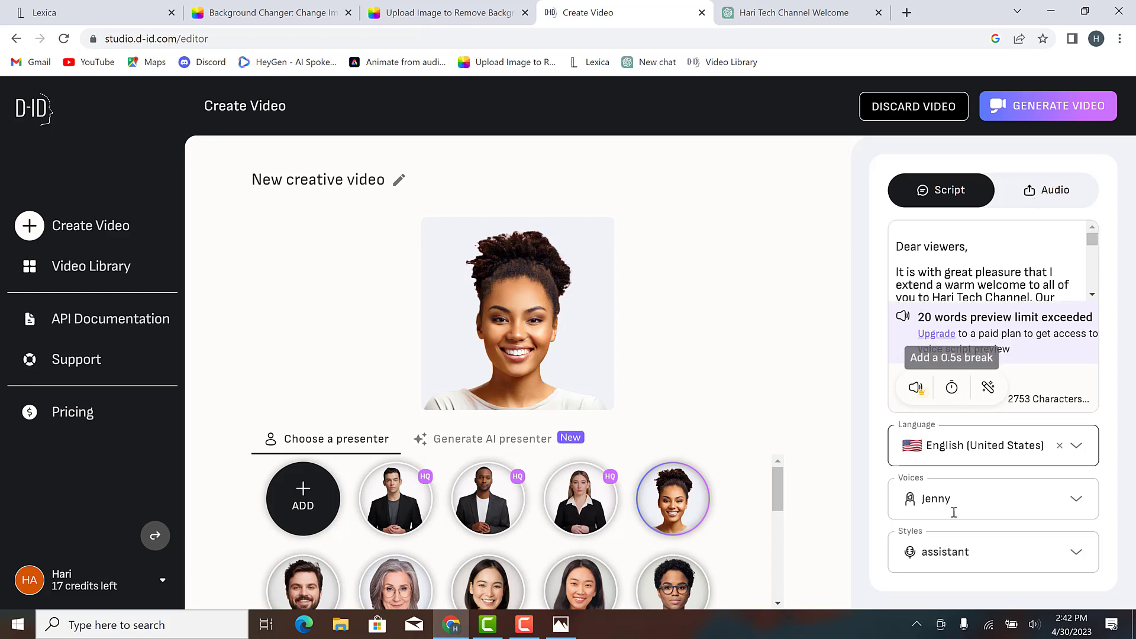
pyautogui.click(1024, 503)
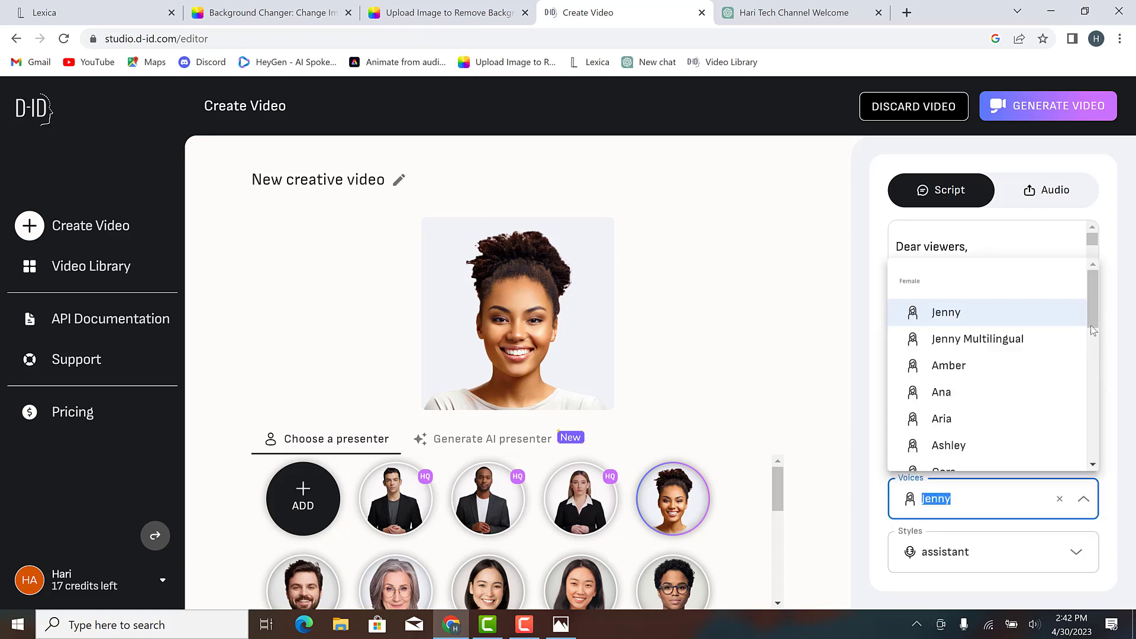
pyautogui.click(1021, 349)
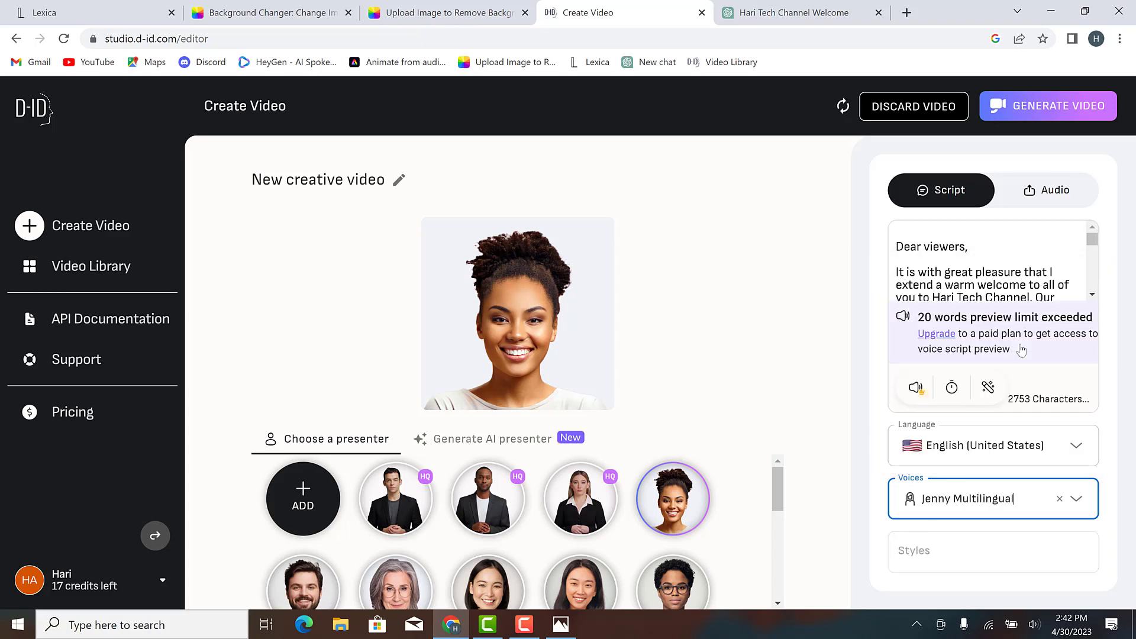
pyautogui.click(917, 388)
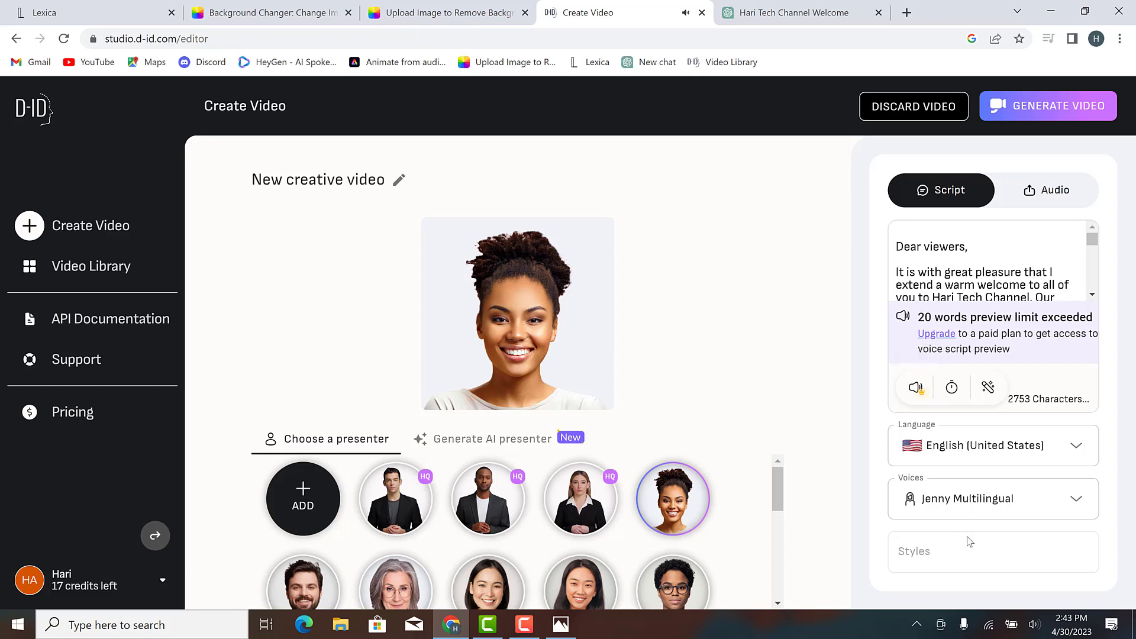
# Step: Set the voice to Jenny with the chat style, and listen to the script preview
pyautogui.click(1077, 501)
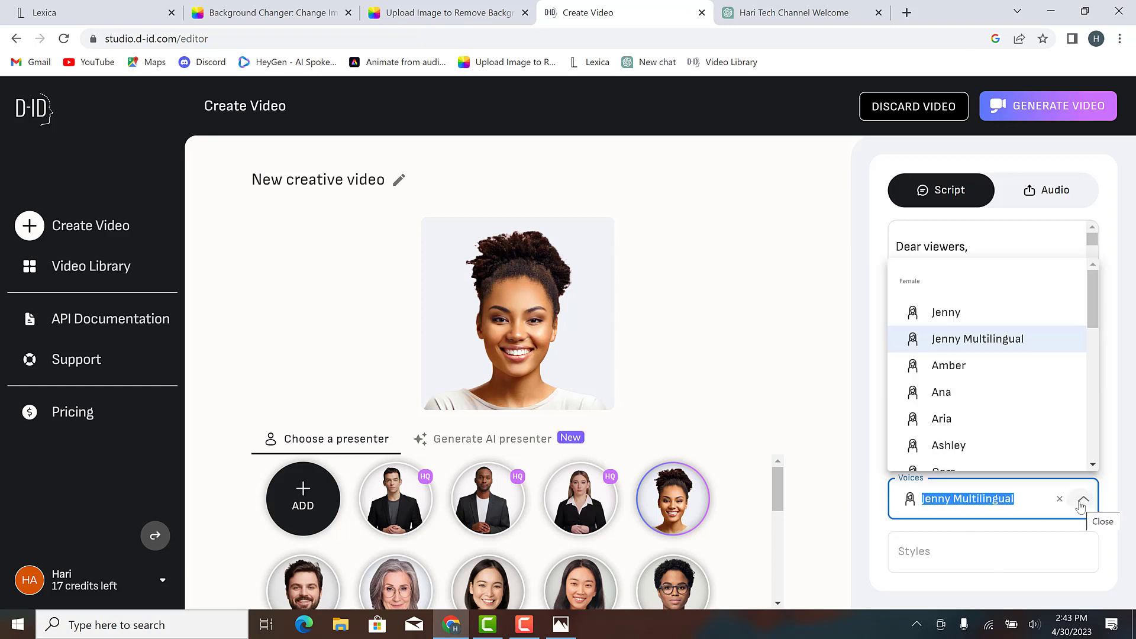
pyautogui.click(965, 314)
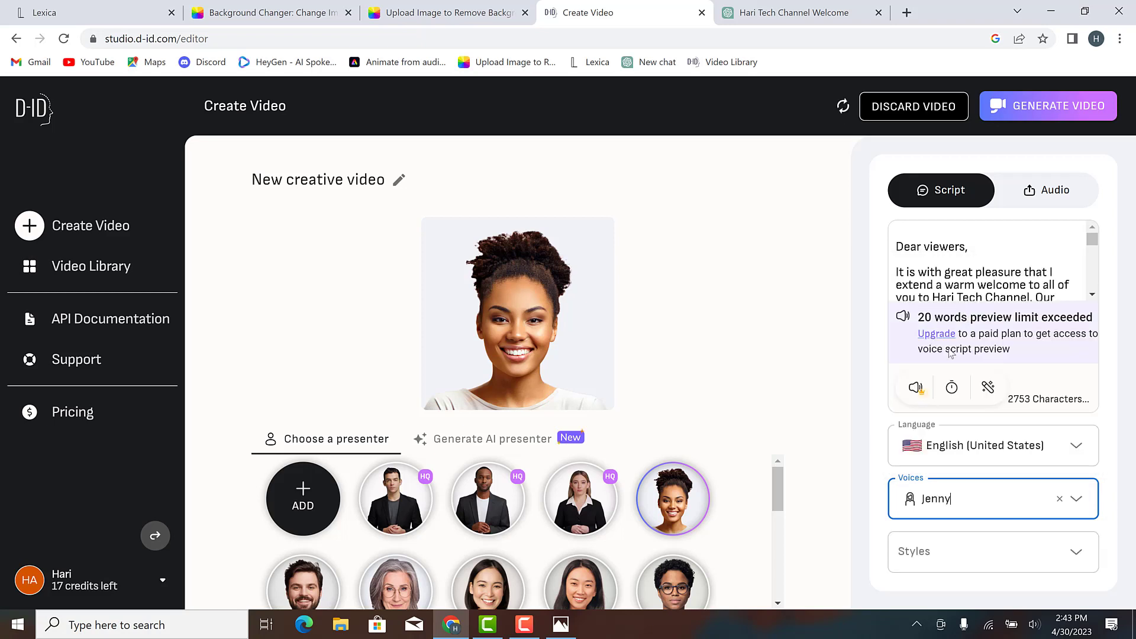
pyautogui.click(1075, 556)
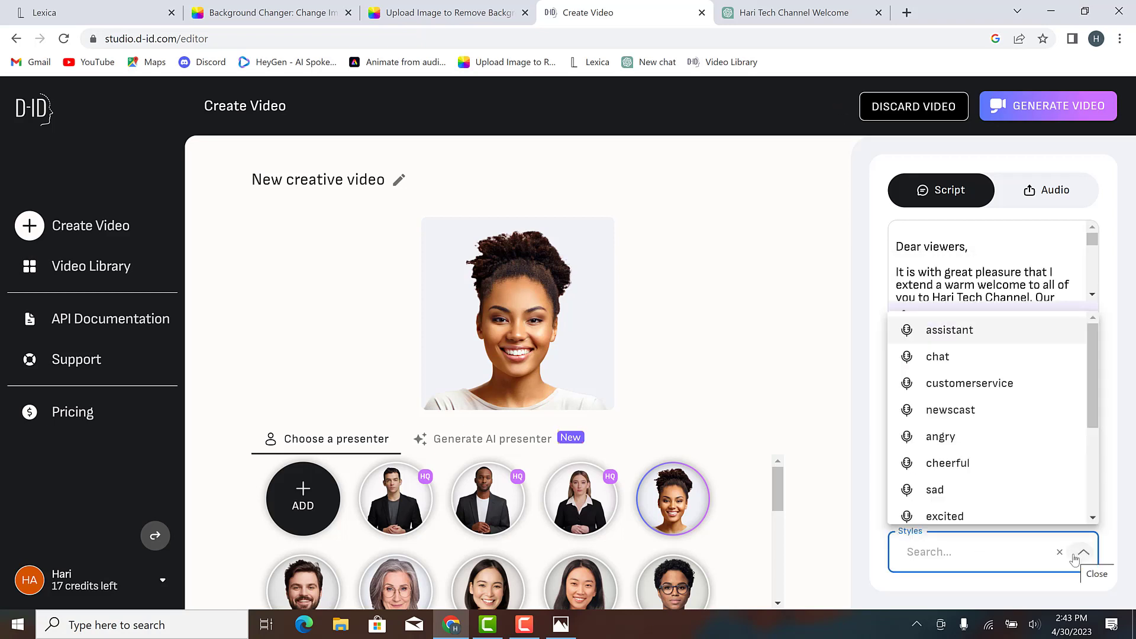
pyautogui.click(945, 359)
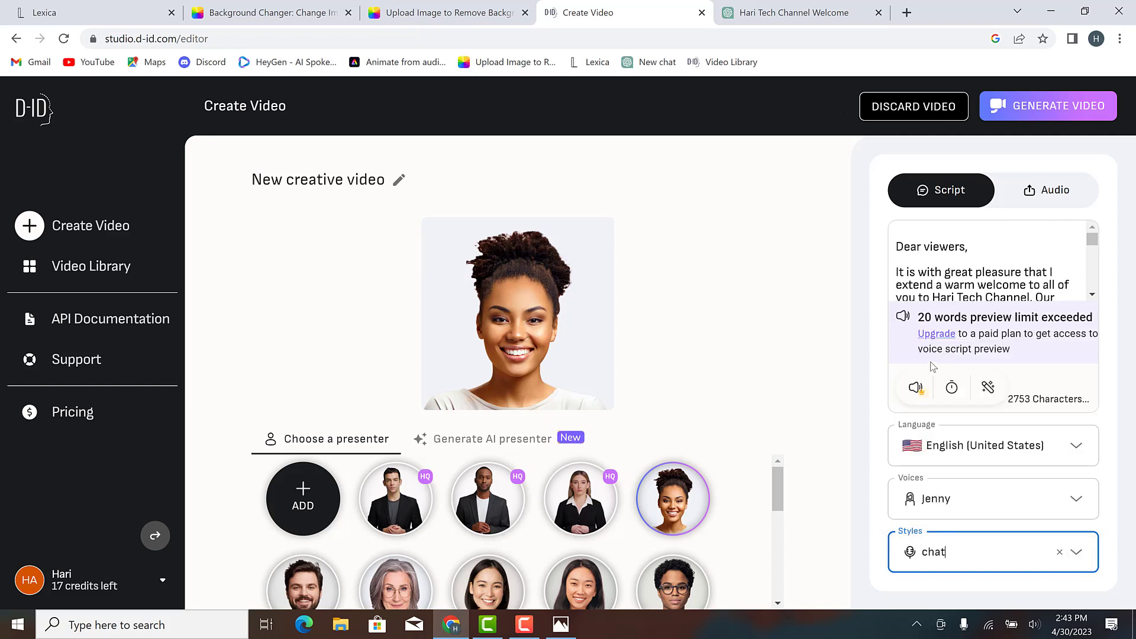
pyautogui.click(922, 387)
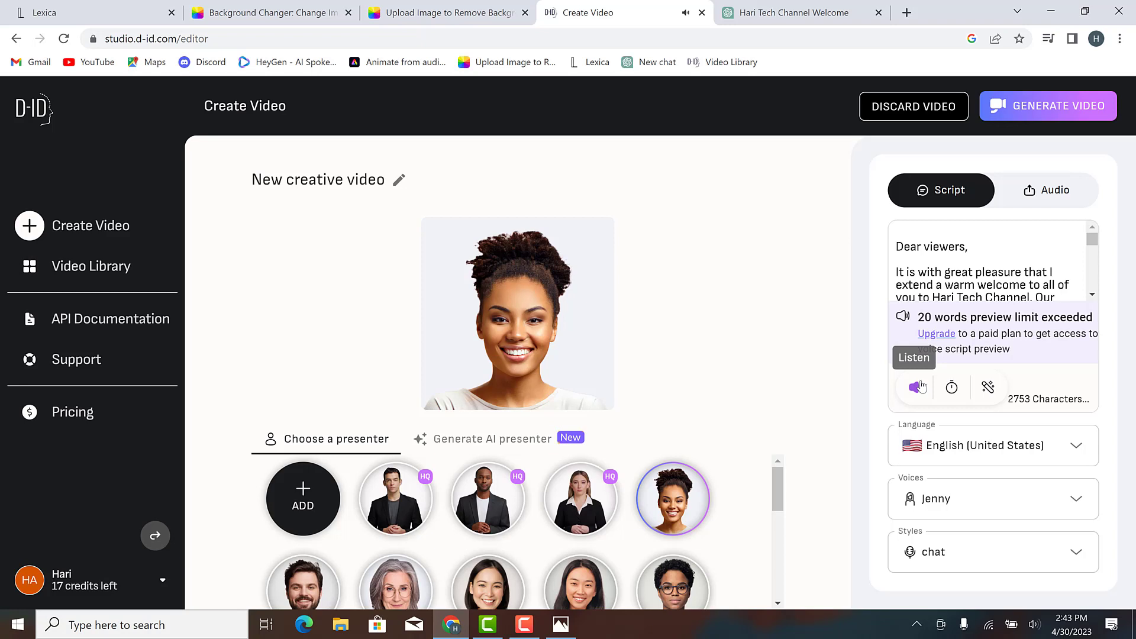
# Step: Set the voice style to assistant and listen to the script preview
pyautogui.click(1075, 553)
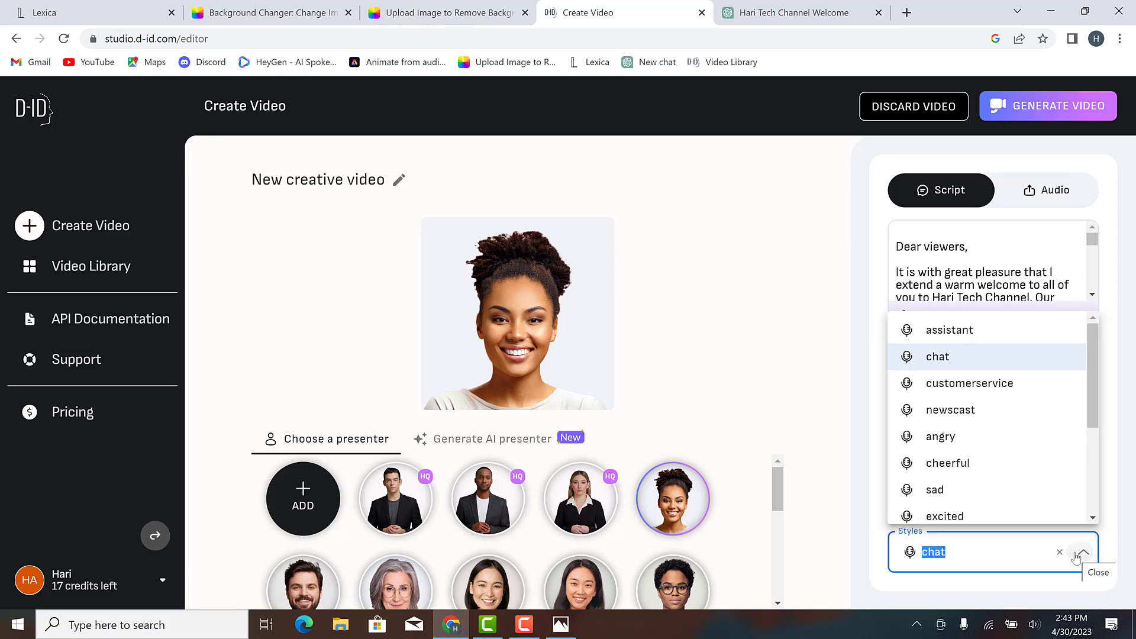
pyautogui.click(961, 333)
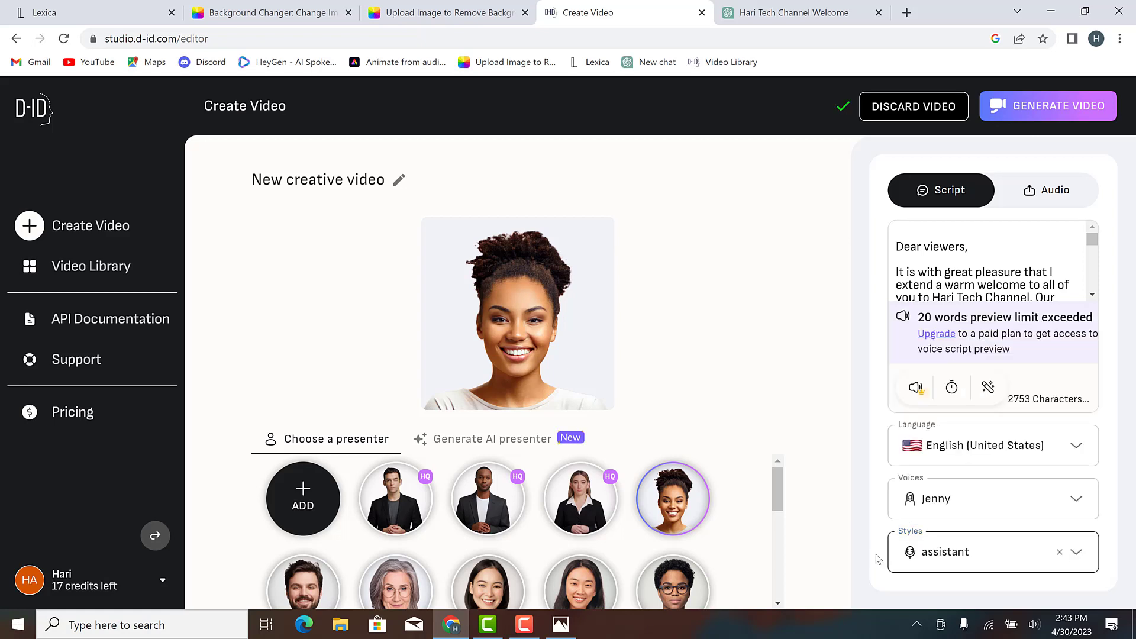
pyautogui.click(916, 389)
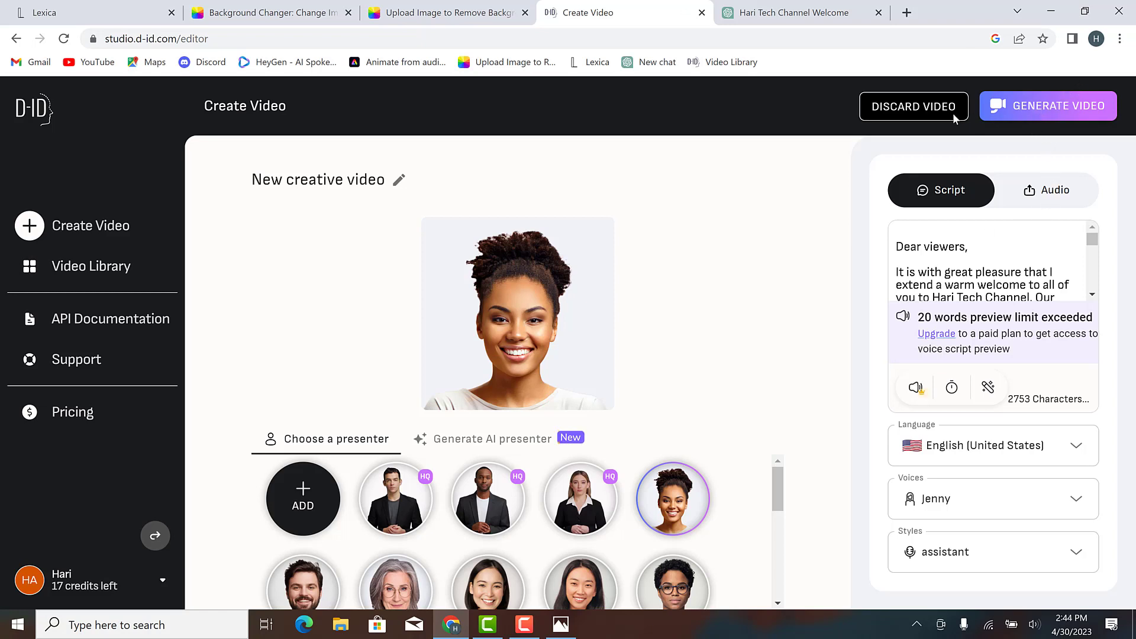
# Step: Review the video generation summary without generating, and upload the green-background "portrait of a female knight (1)-fotor-bg" image from Downloads as presenter
pyautogui.click(1074, 112)
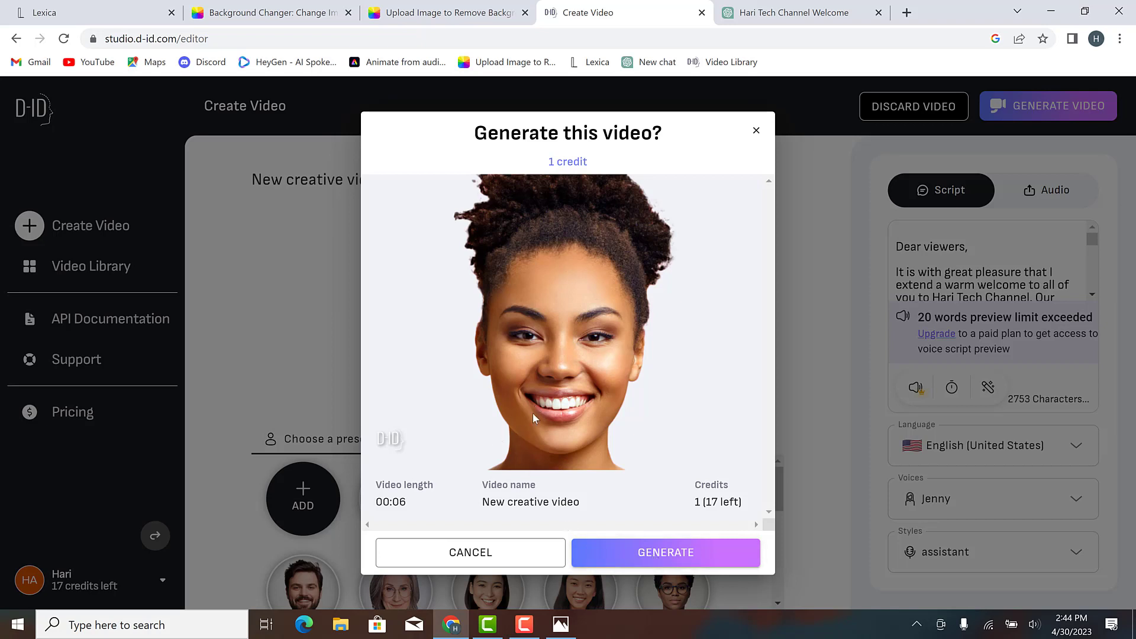
pyautogui.click(756, 130)
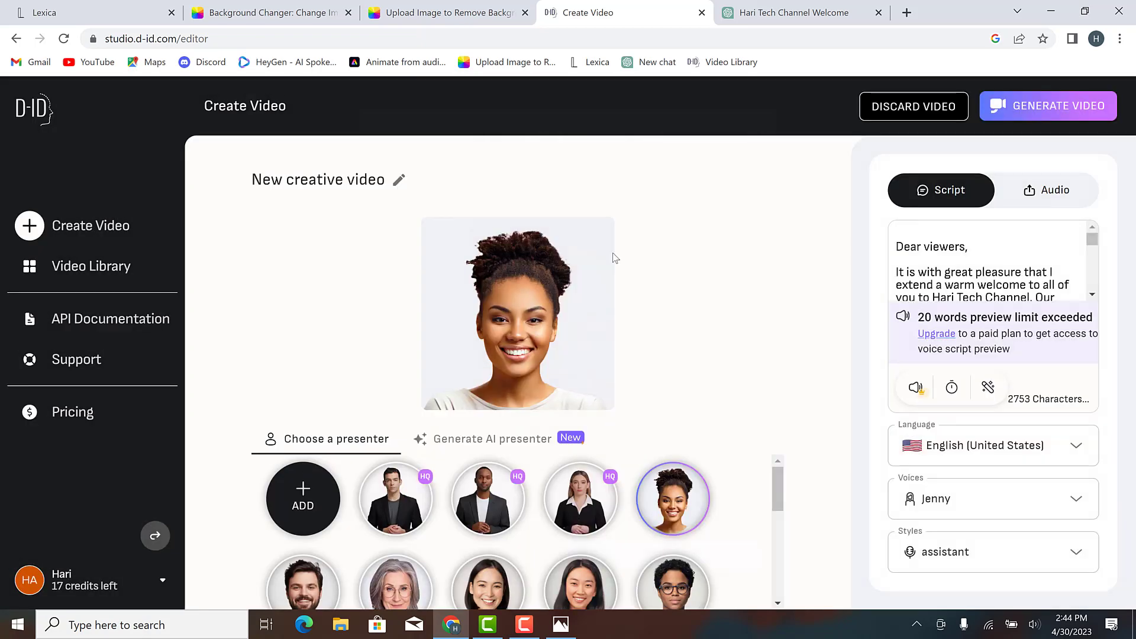
pyautogui.click(306, 504)
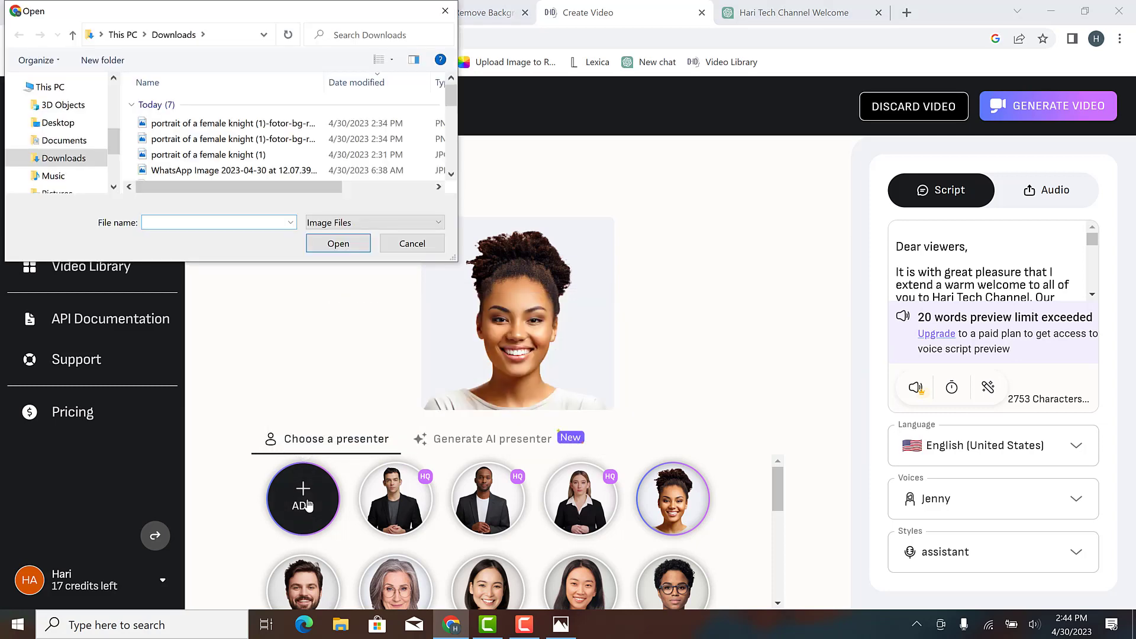
pyautogui.click(229, 124)
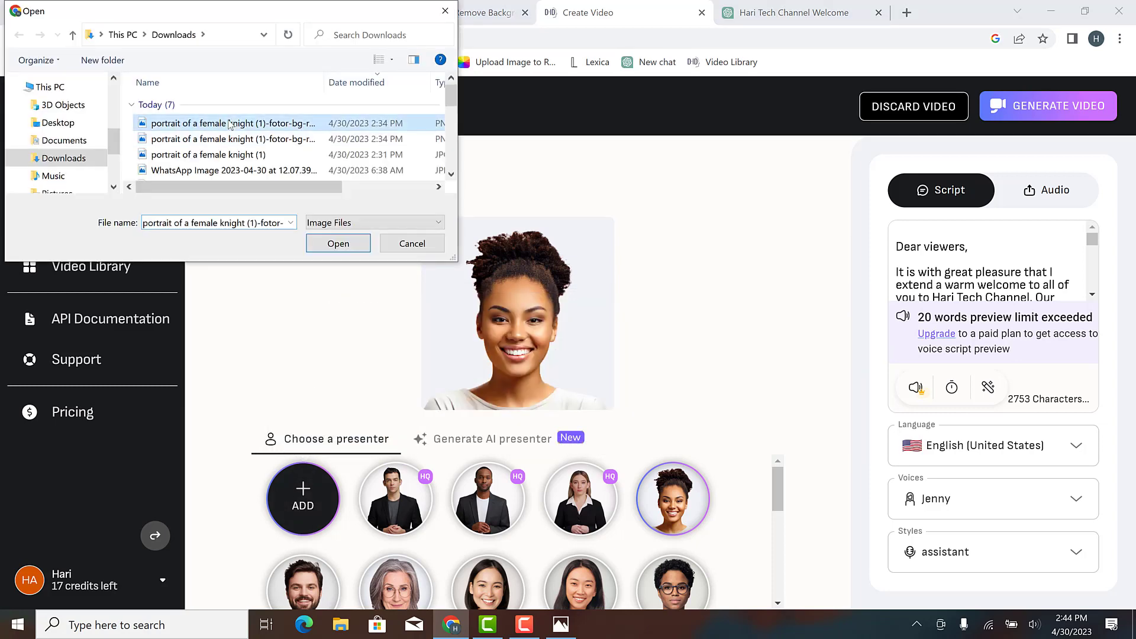
pyautogui.click(335, 249)
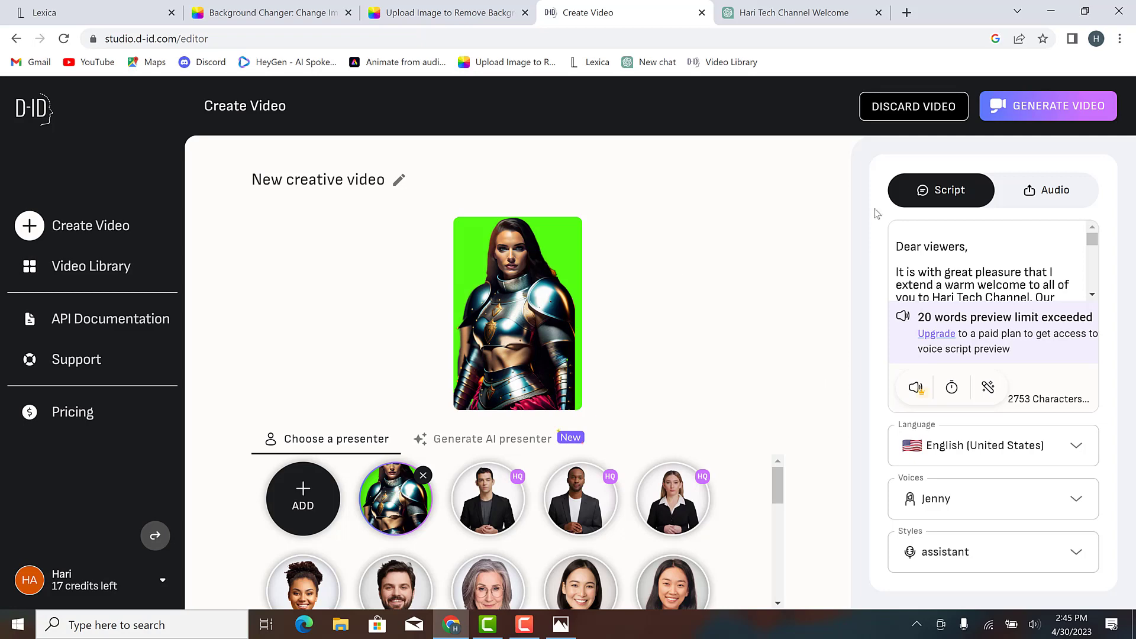
# Step: Generate the talking video of the green-background knight, and watch the result from the video library
pyautogui.click(1022, 111)
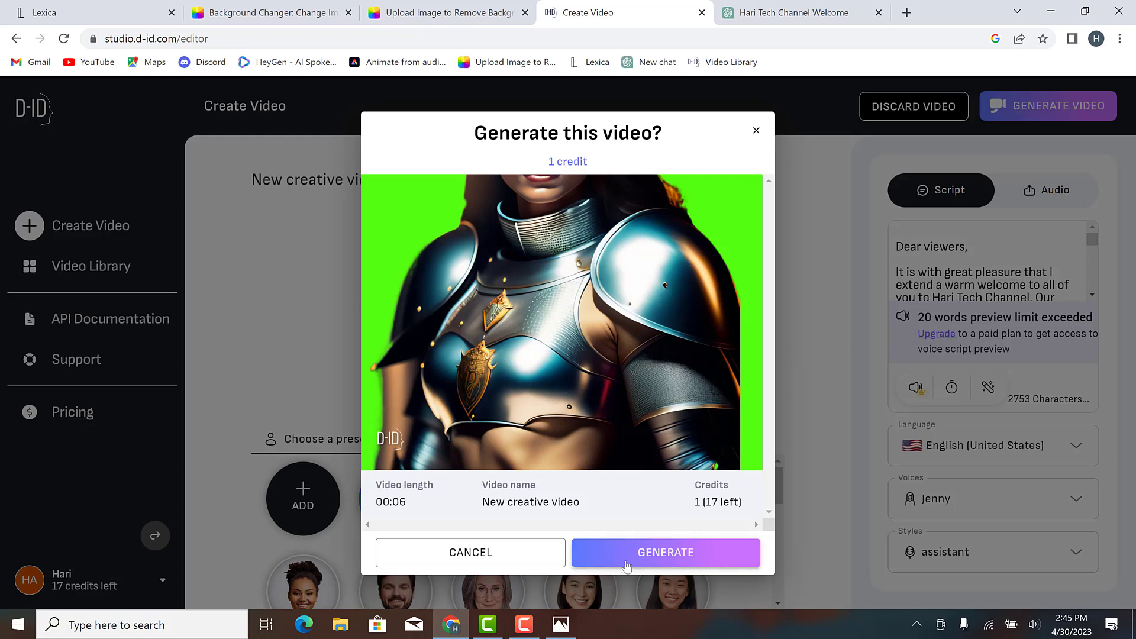
pyautogui.click(653, 560)
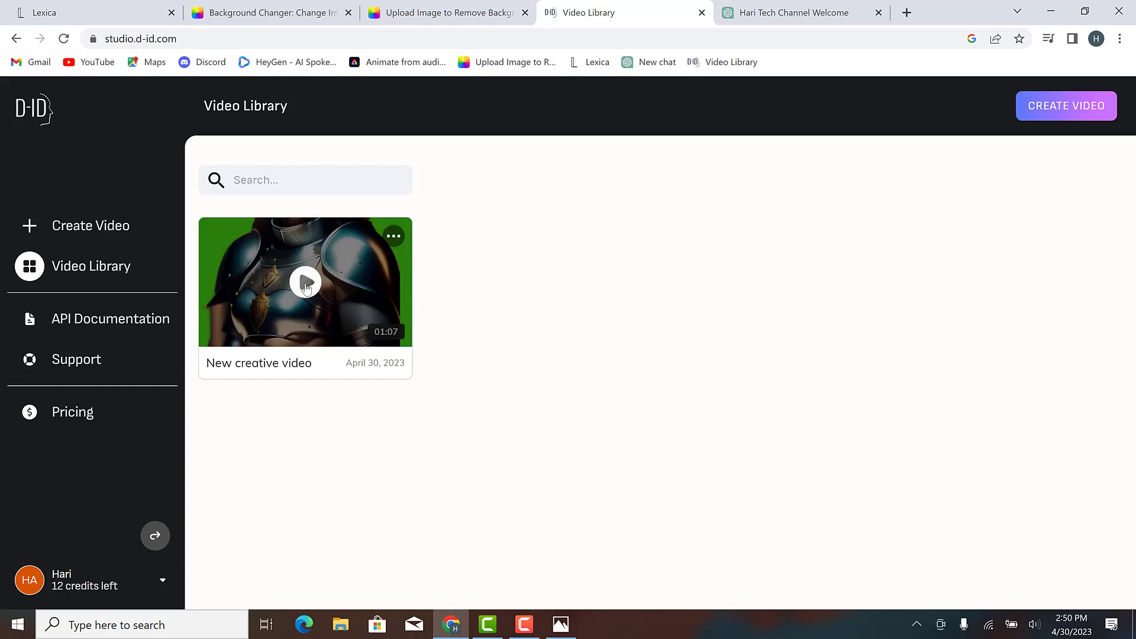
pyautogui.click(305, 288)
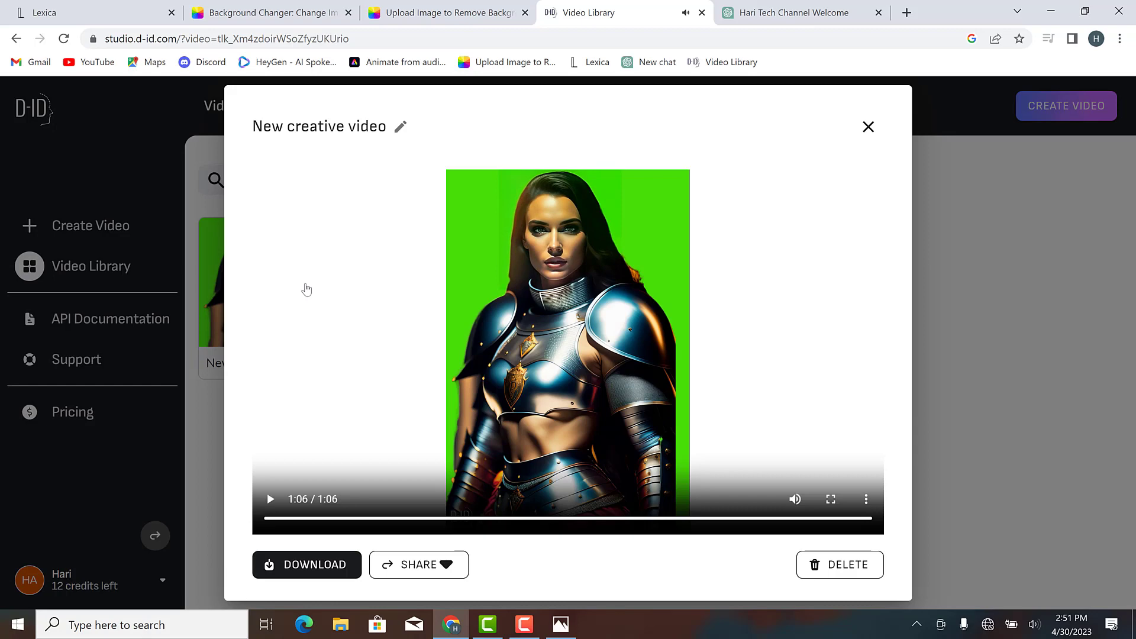
pyautogui.doubleClick(841, 180)
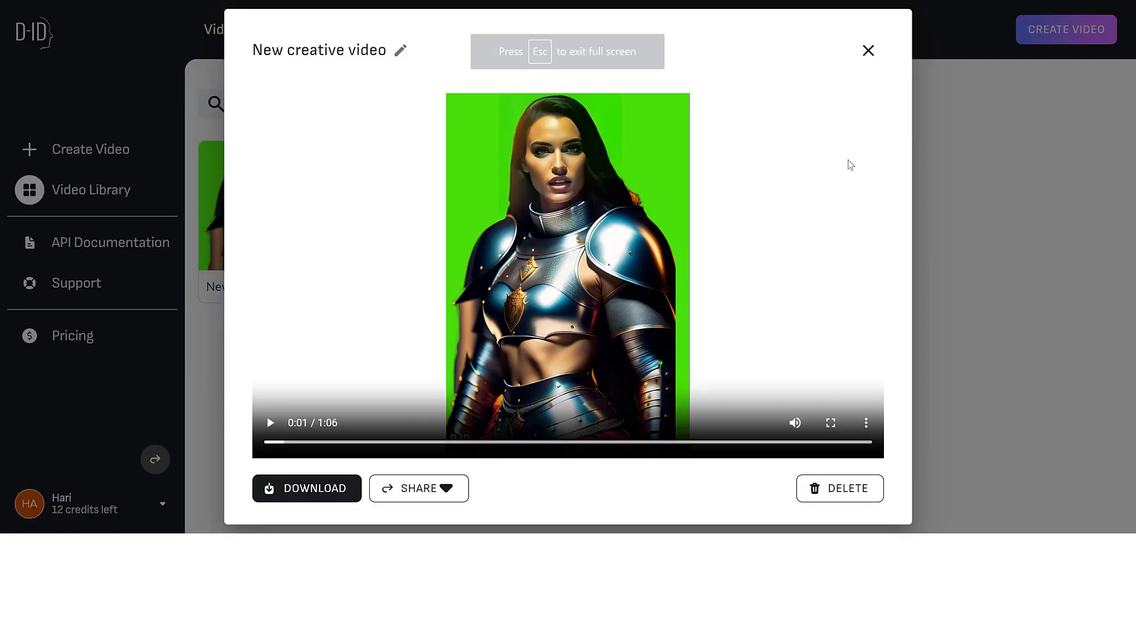
pyautogui.press('Escape')
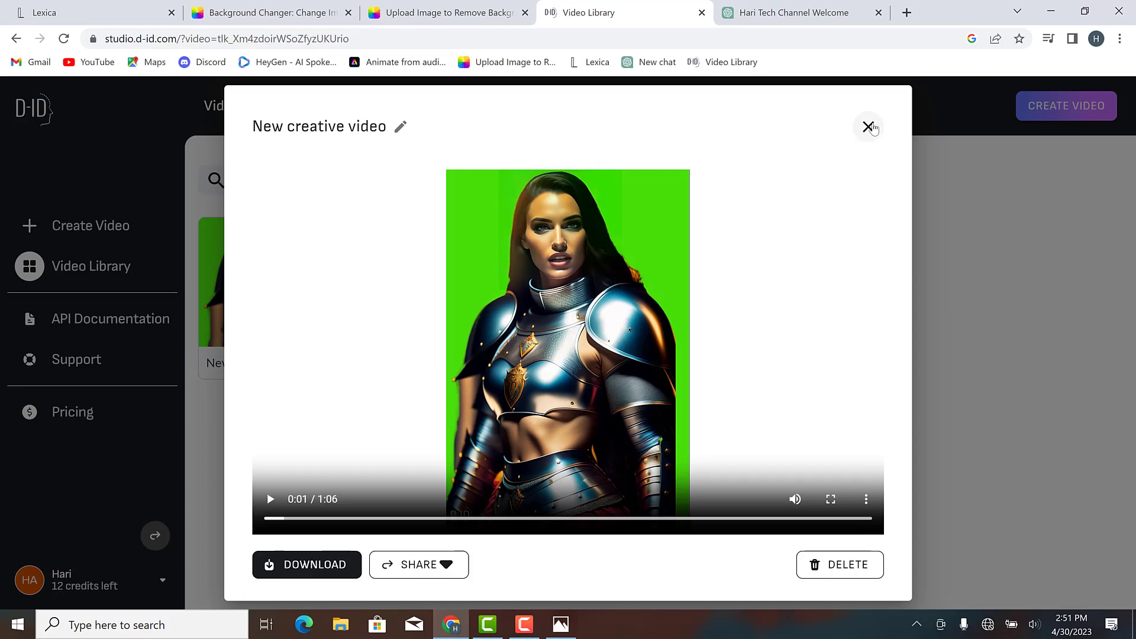
pyautogui.click(867, 127)
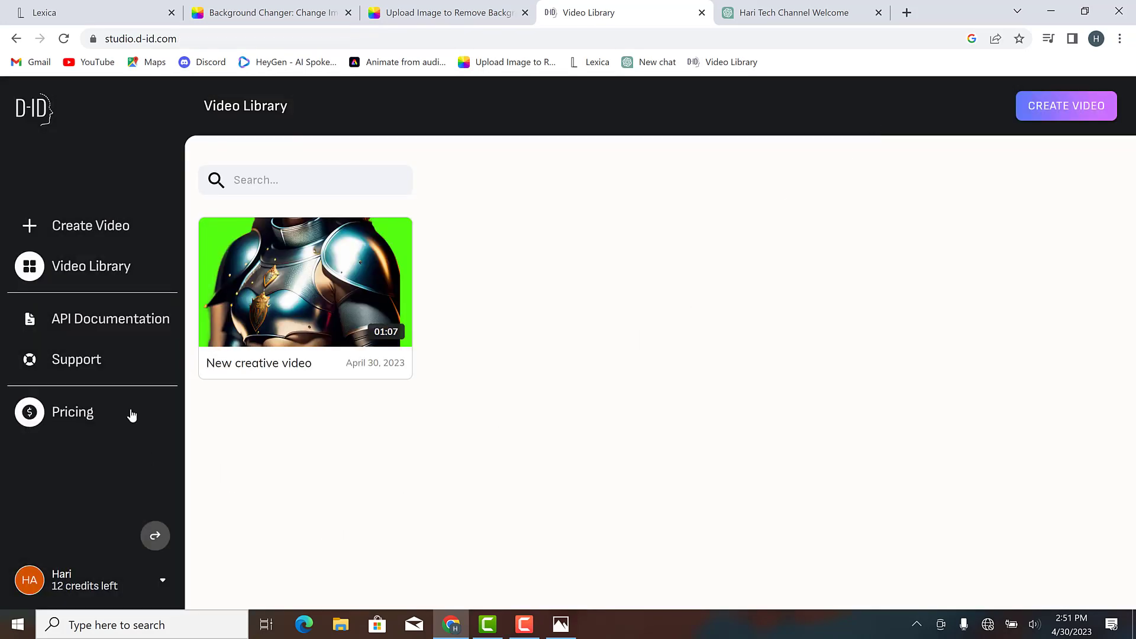
# Step: Start a new video and choose the bearded man in the grey turtleneck as its presenter
pyautogui.click(93, 232)
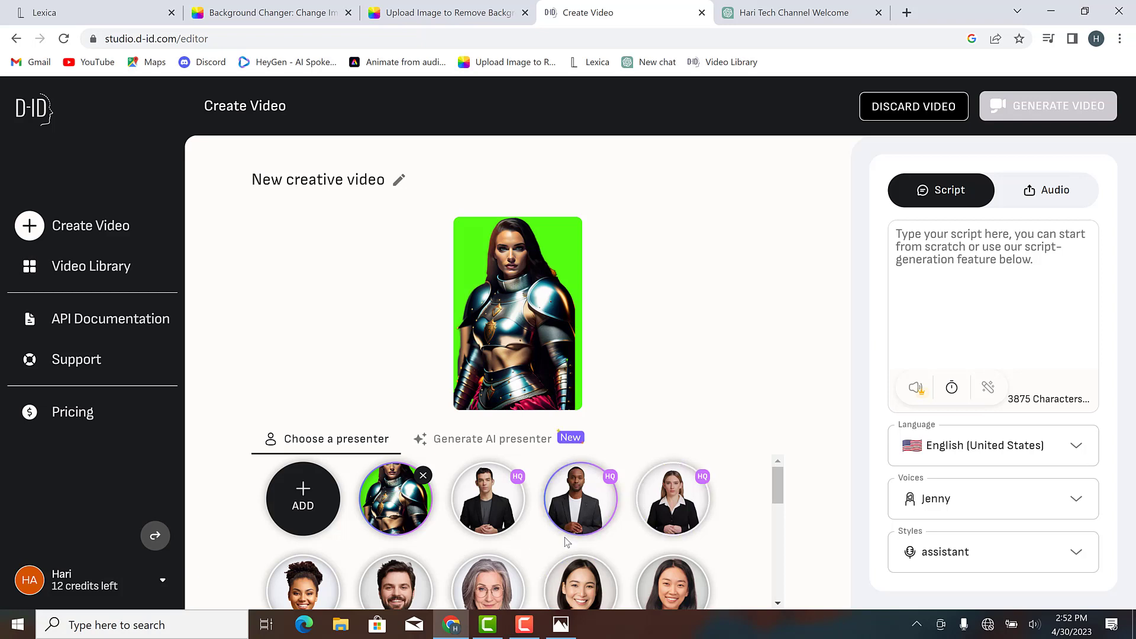
pyautogui.scroll(-2, 564, 537)
pyautogui.scroll(-1, 564, 539)
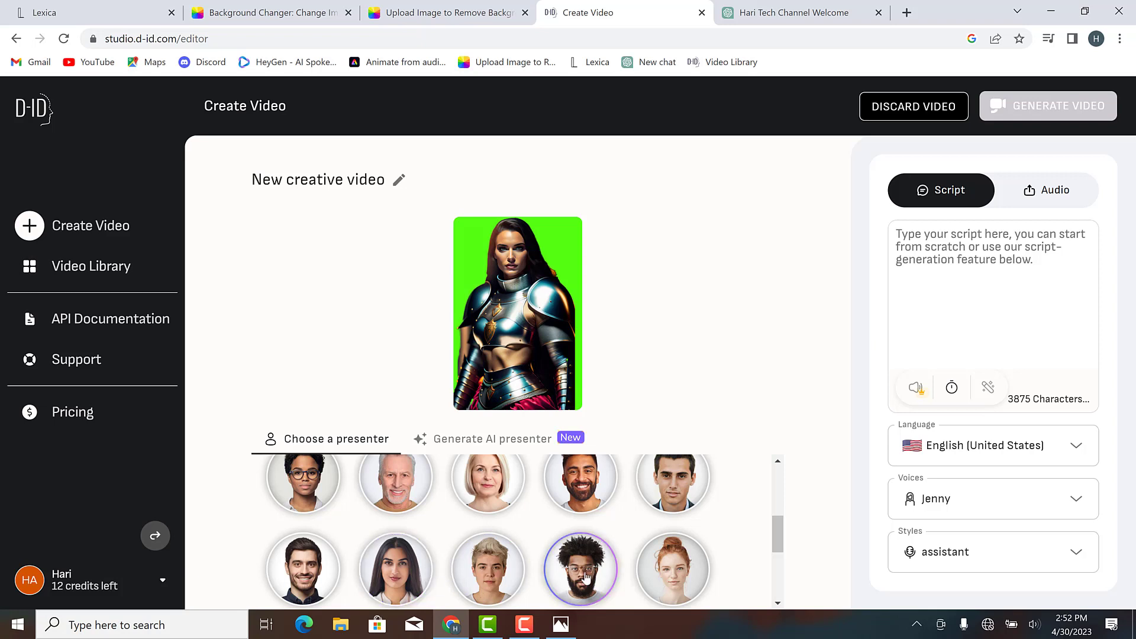
pyautogui.scroll(-2, 586, 576)
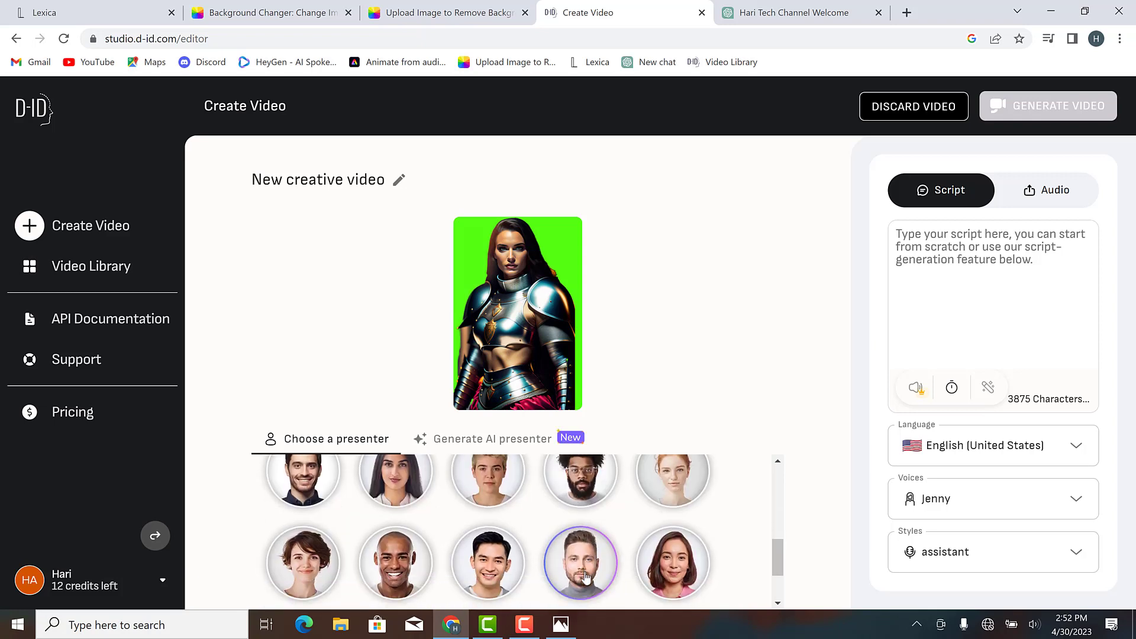
pyautogui.scroll(-1, 586, 577)
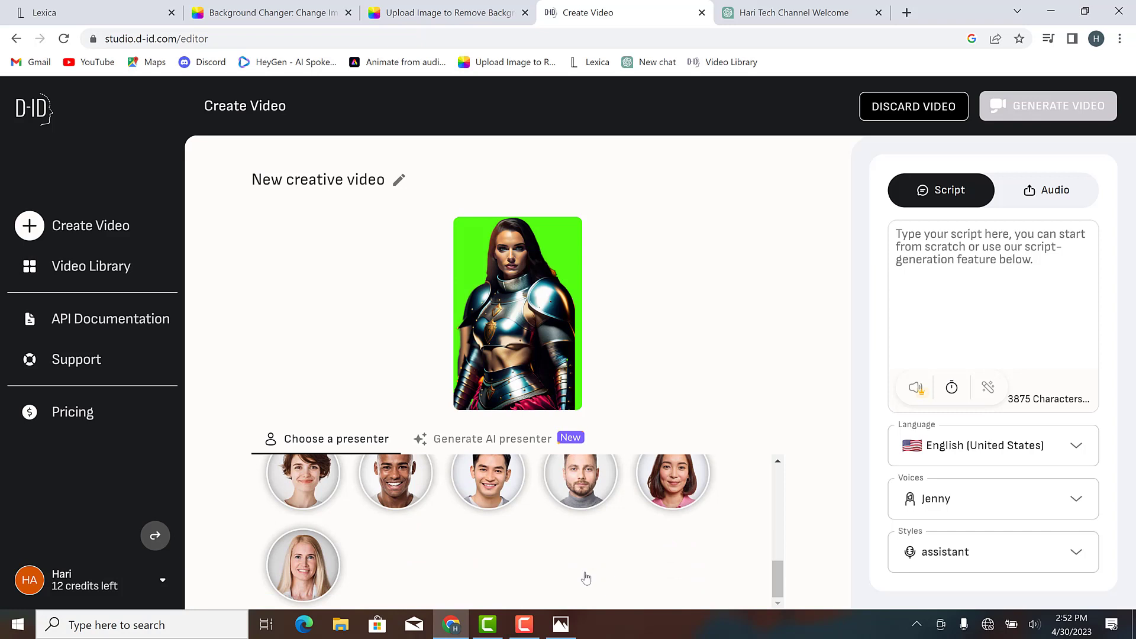
pyautogui.scroll(2, 586, 578)
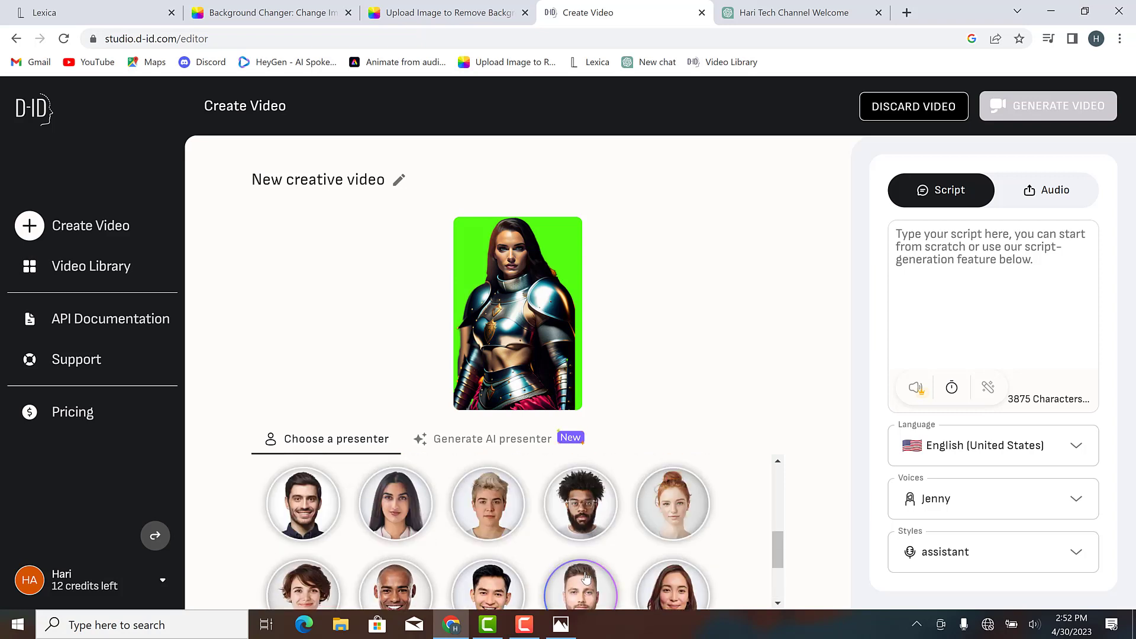
pyautogui.scroll(-1, 585, 578)
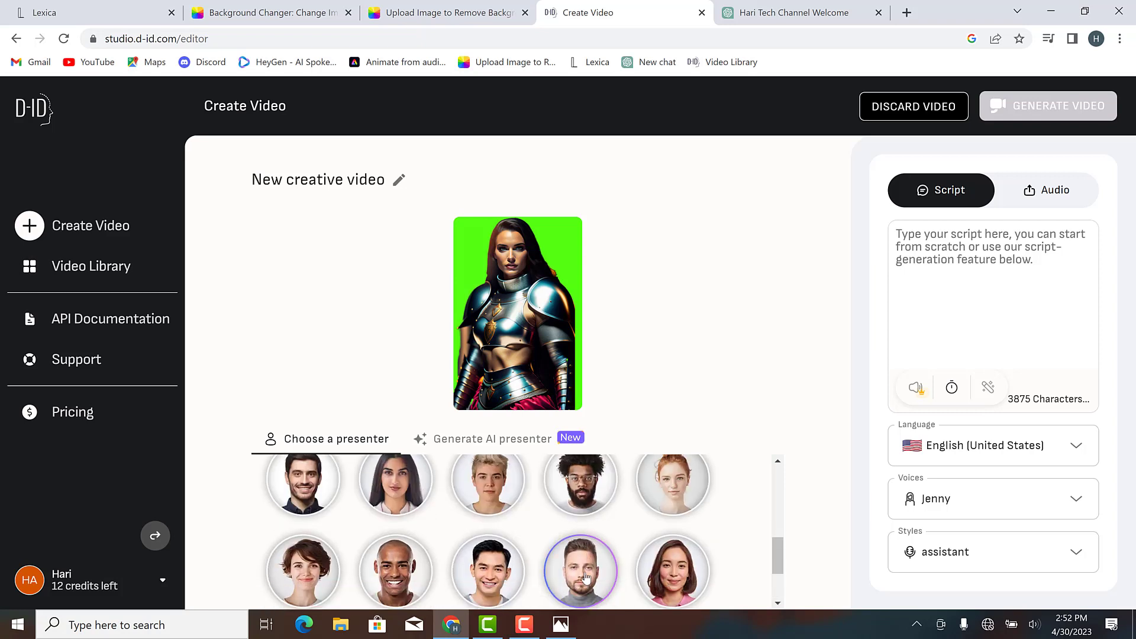
pyautogui.click(586, 578)
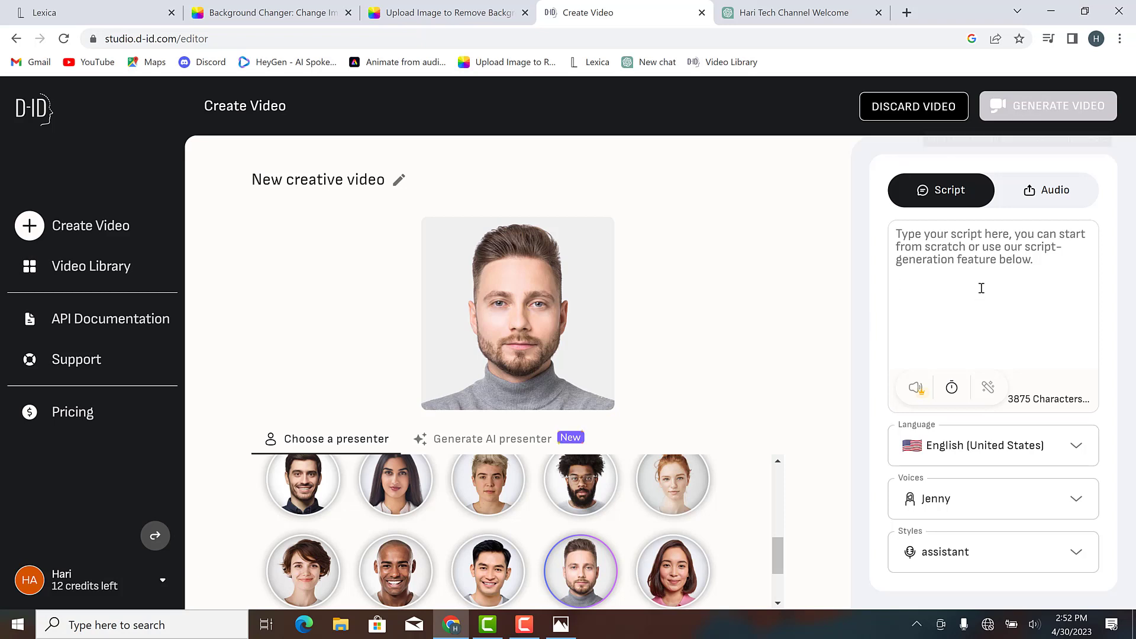
# Step: Copy the Hari Tech Channel welcome note from the ChatGPT chat and paste it as the new video's script
pyautogui.click(788, 9)
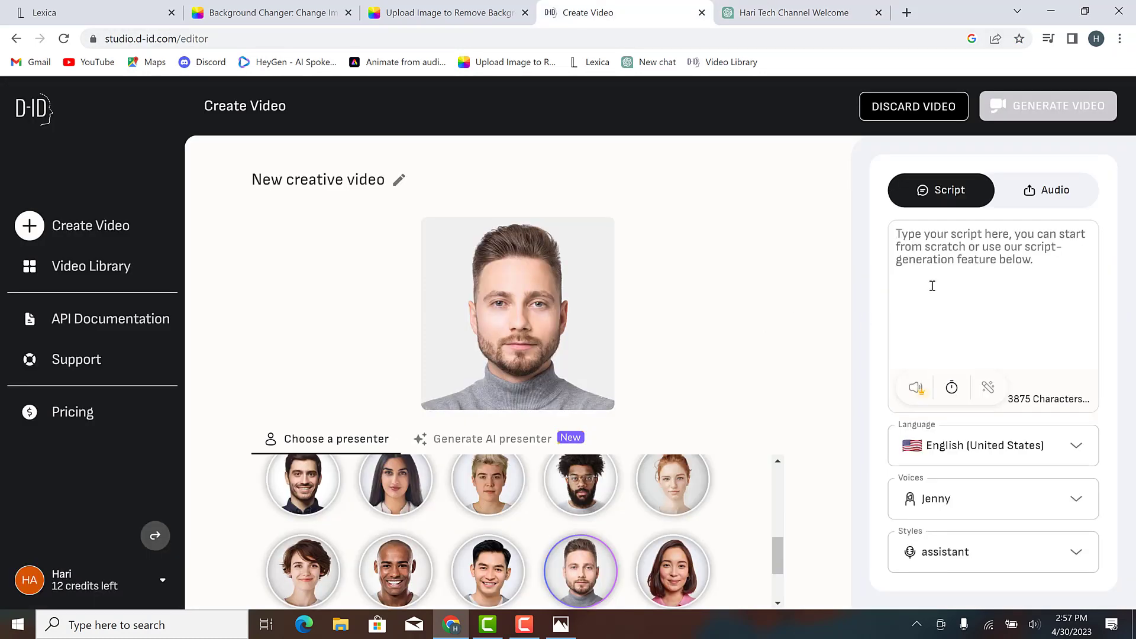
pyautogui.click(932, 286)
pyautogui.hotkey('ctrl', 'v')
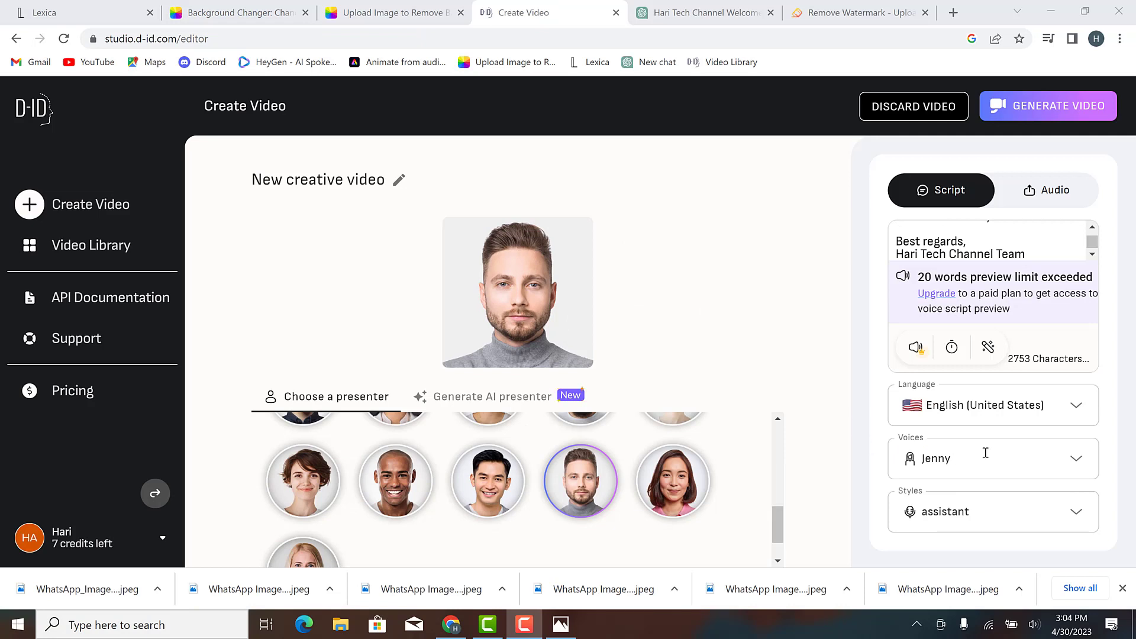
# Step: Change the script's voice to the male voice Guy
pyautogui.click(1082, 461)
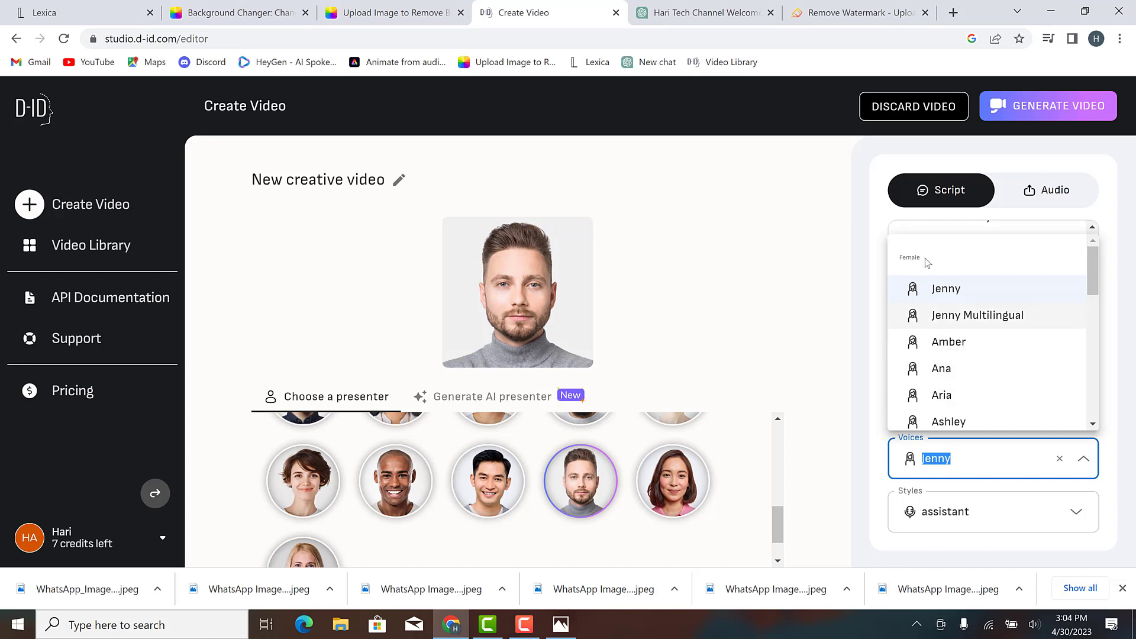
pyautogui.scroll(-3, 941, 320)
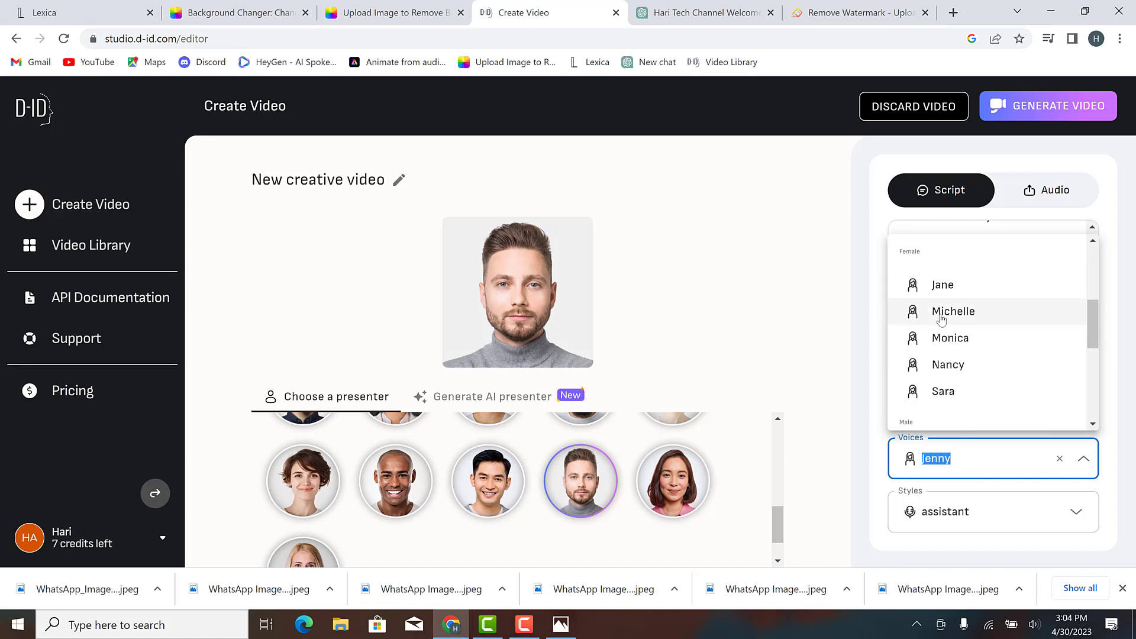
pyautogui.scroll(-3, 941, 319)
pyautogui.scroll(1, 941, 319)
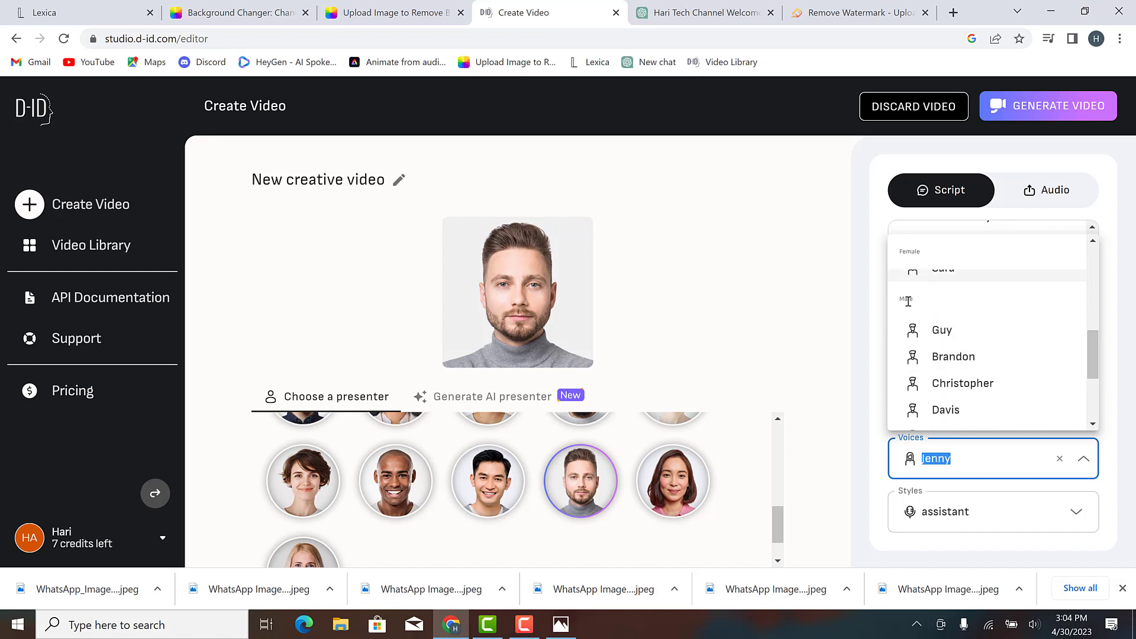
pyautogui.click(944, 331)
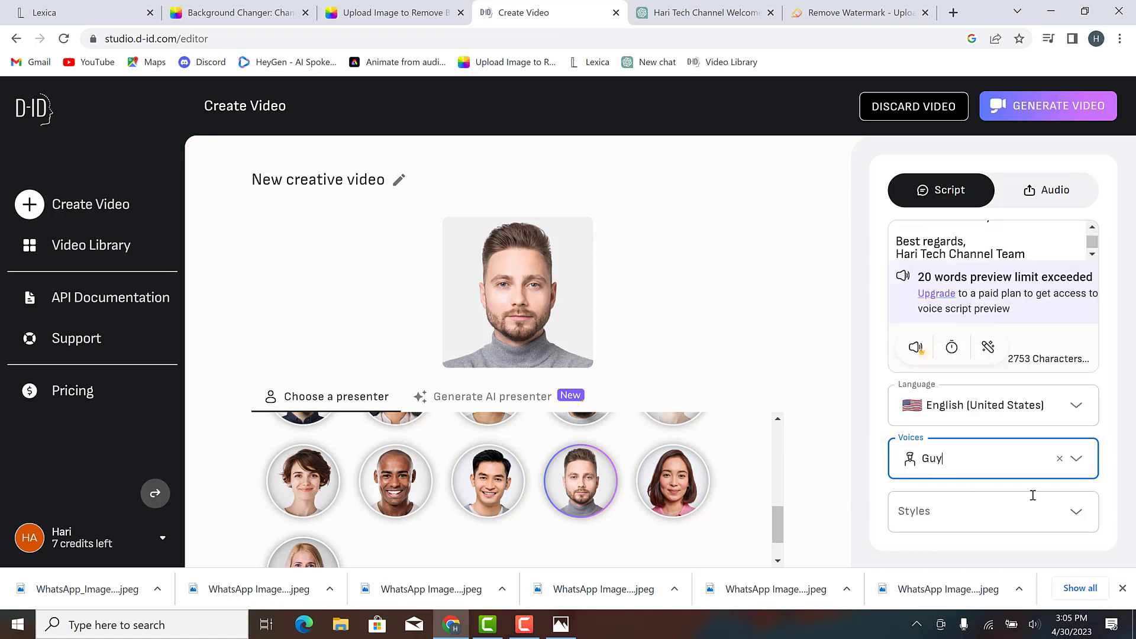
# Step: Set the voice style to friendly and listen to the script preview
pyautogui.click(1077, 512)
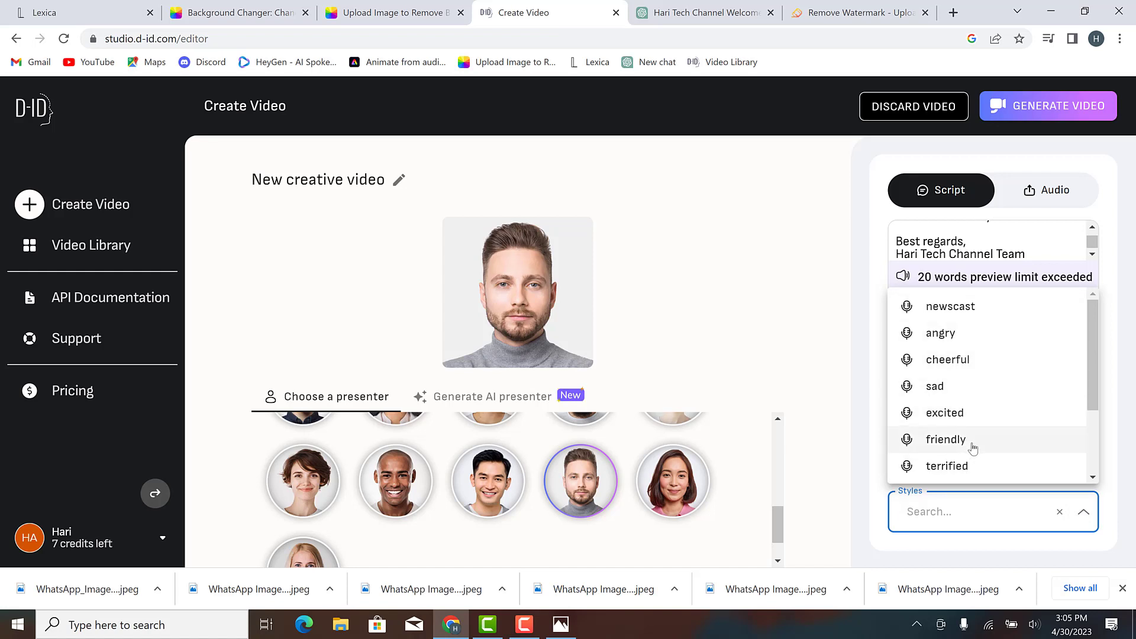
pyautogui.scroll(-2, 970, 445)
pyautogui.scroll(1, 973, 448)
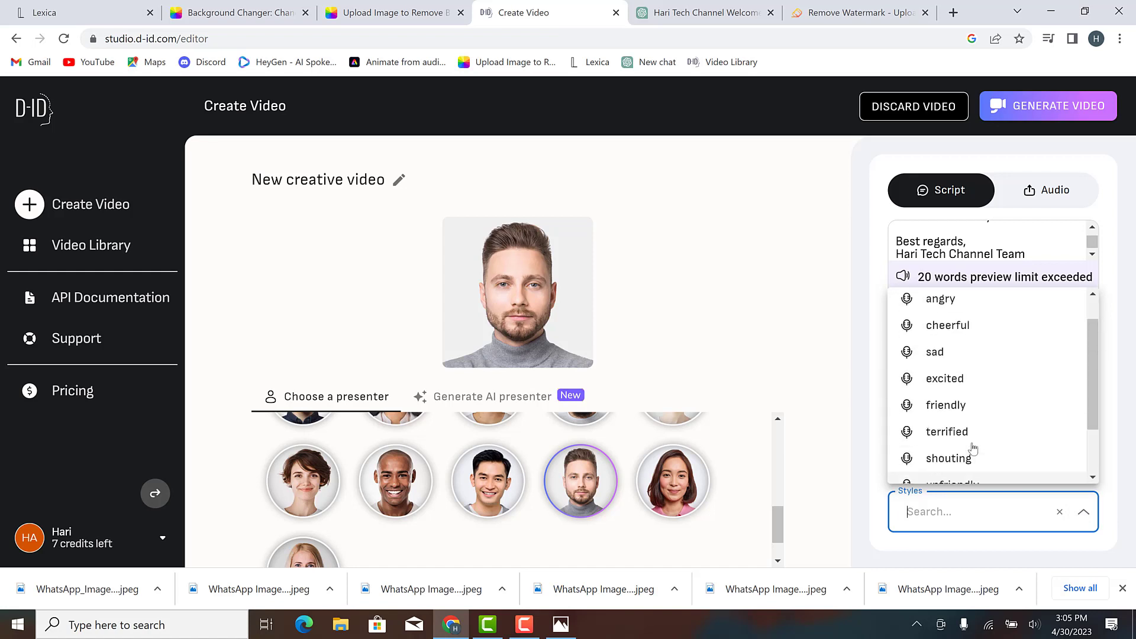
pyautogui.click(955, 407)
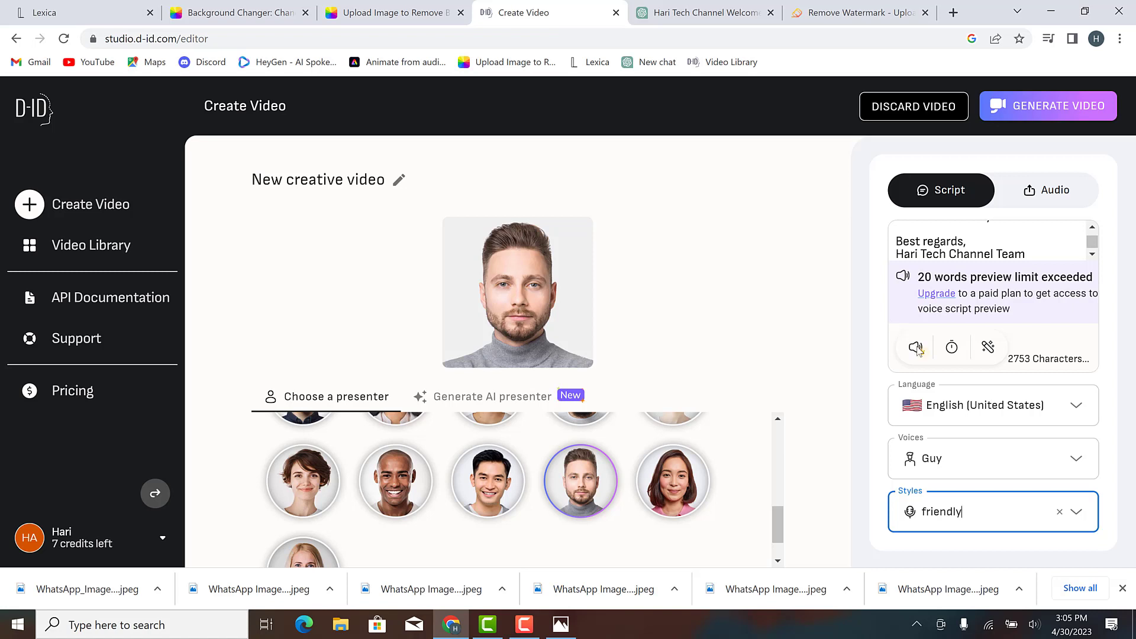
pyautogui.click(916, 349)
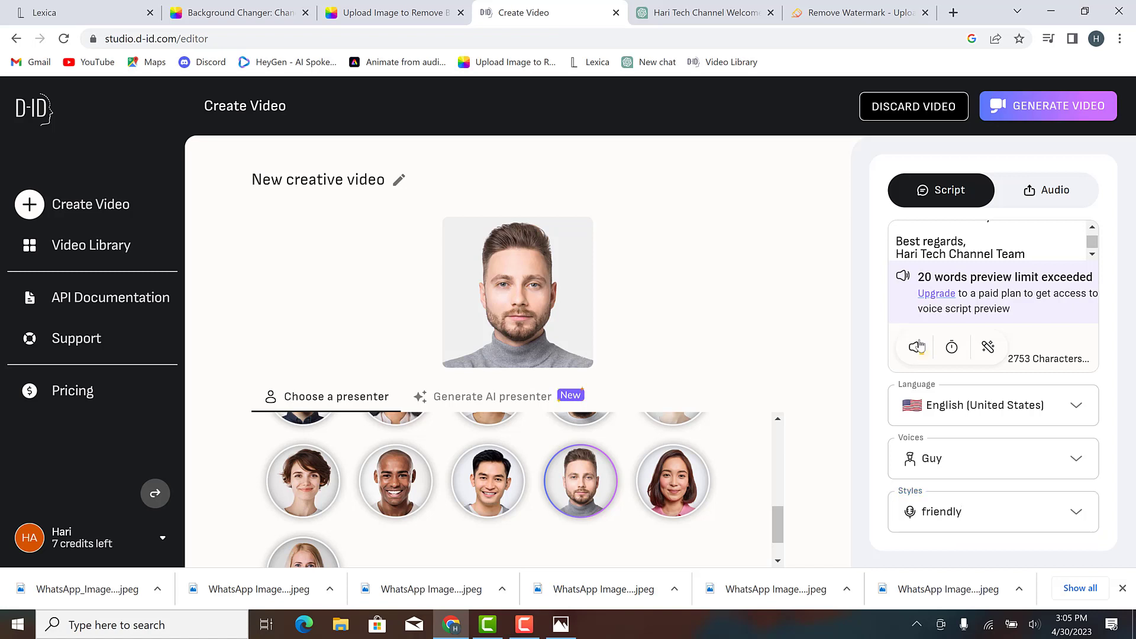
pyautogui.click(921, 347)
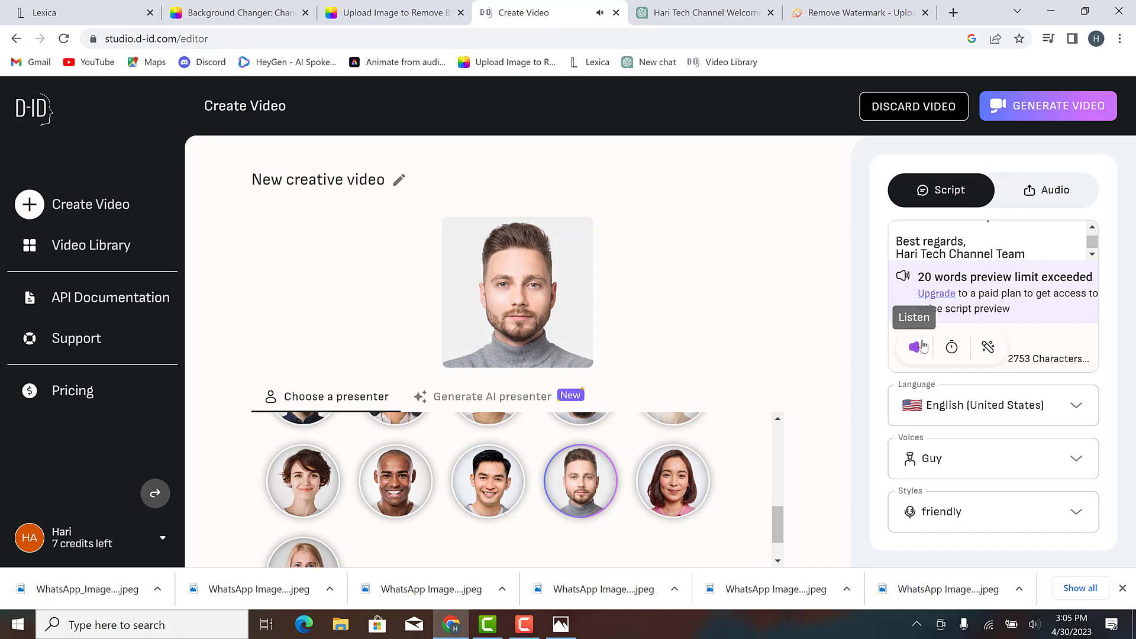
pyautogui.click(922, 347)
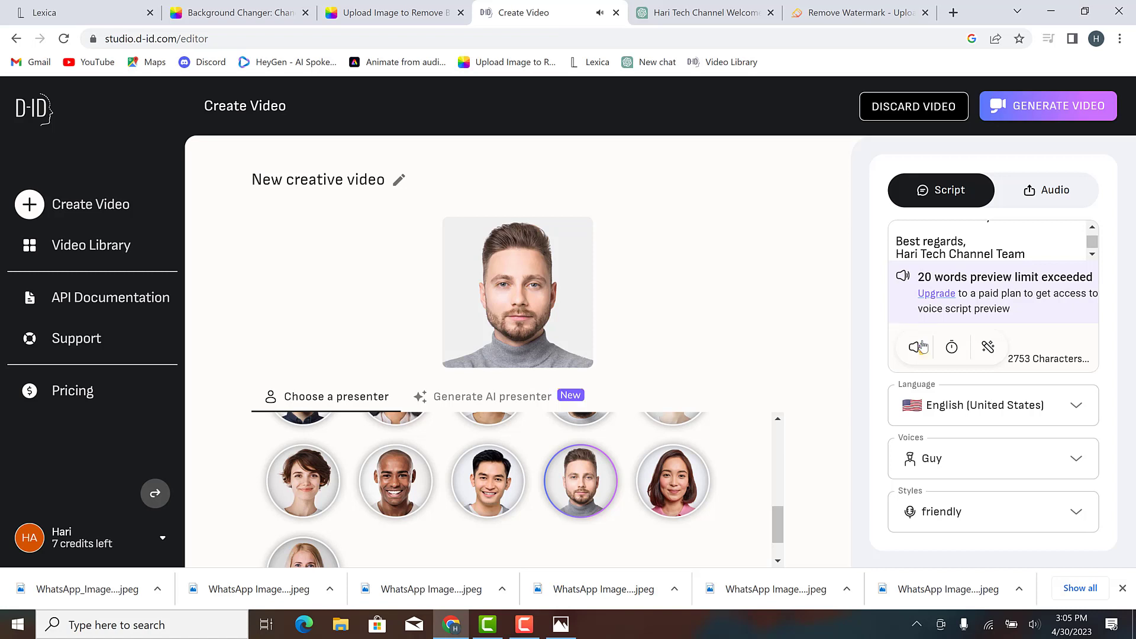
# Step: Generate the talking video of the bearded presenter, and play the finished video from the video library
pyautogui.click(1035, 116)
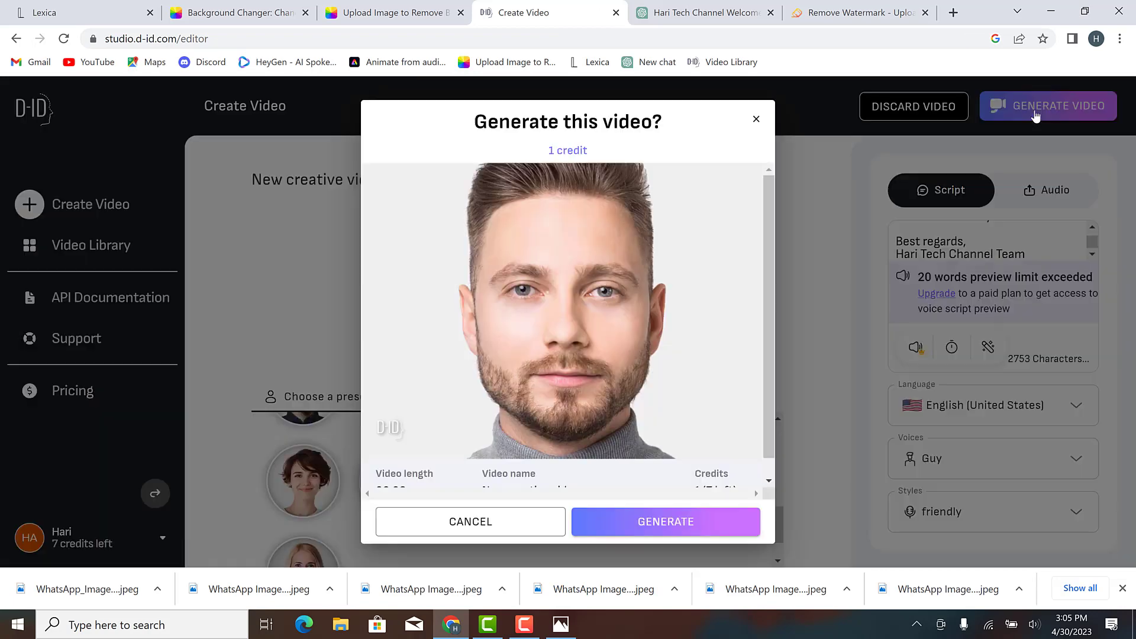
pyautogui.click(654, 528)
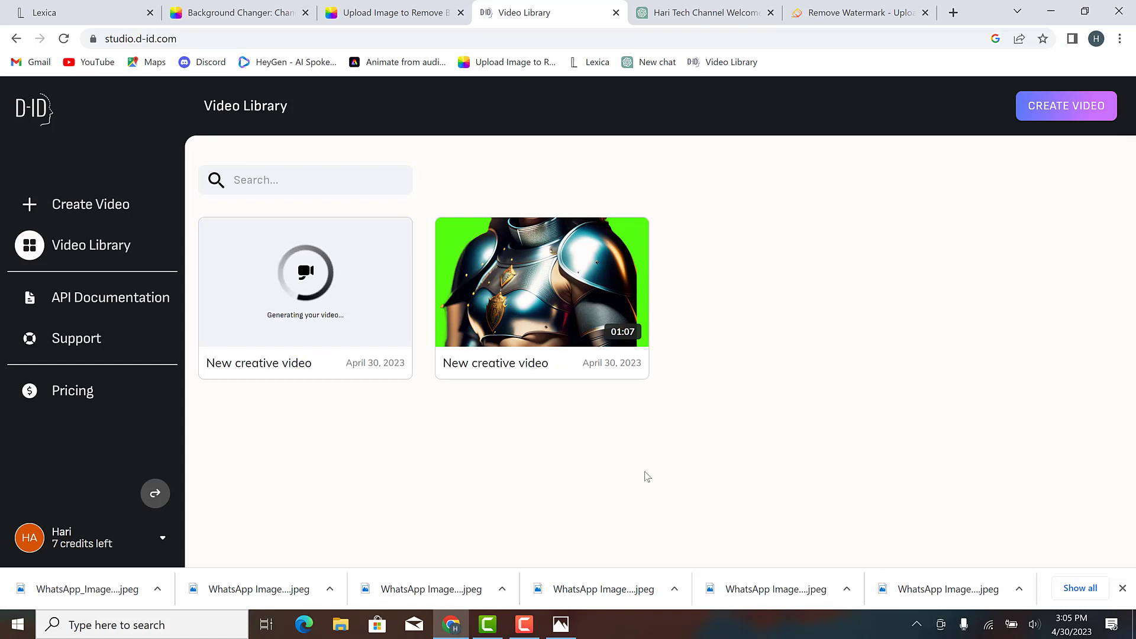
pyautogui.moveTo(543, 301)
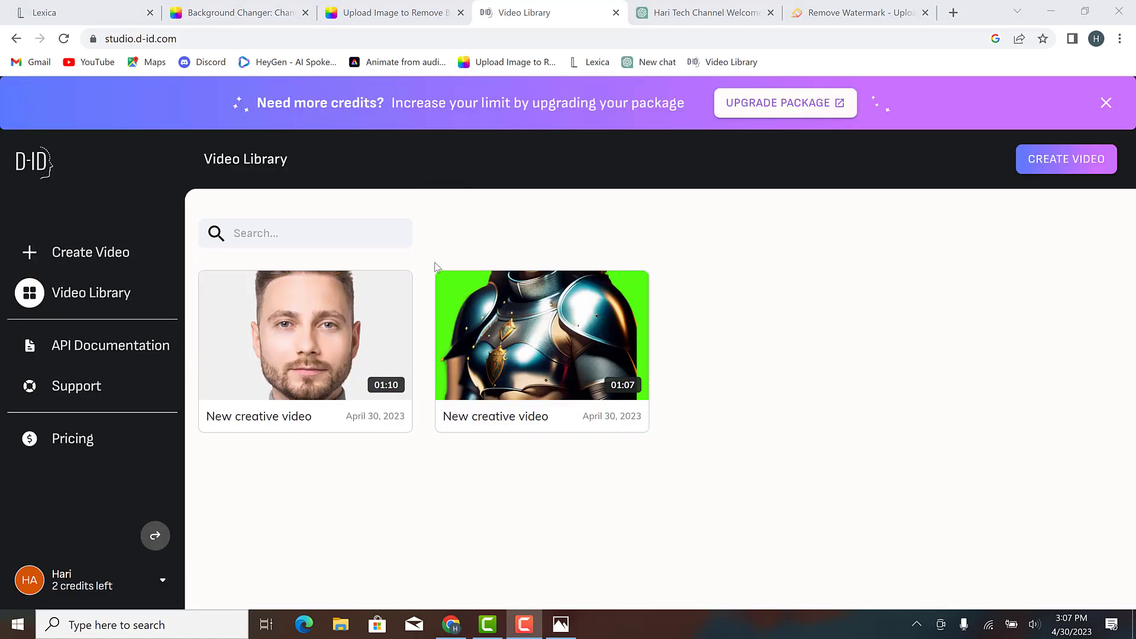
pyautogui.moveTo(352, 378)
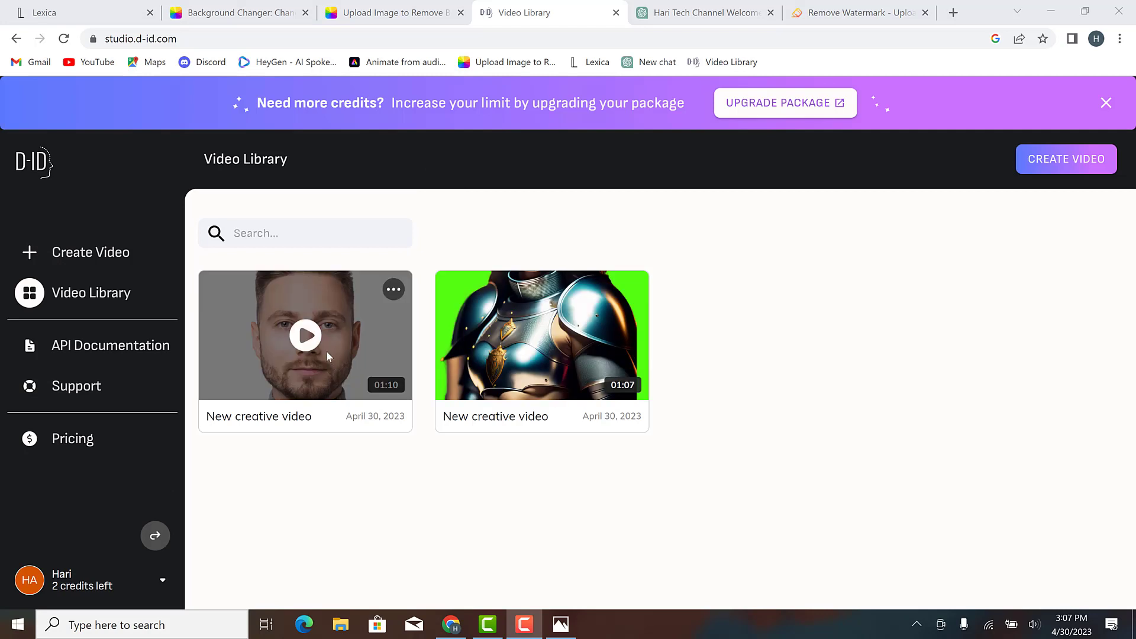
pyautogui.click(313, 341)
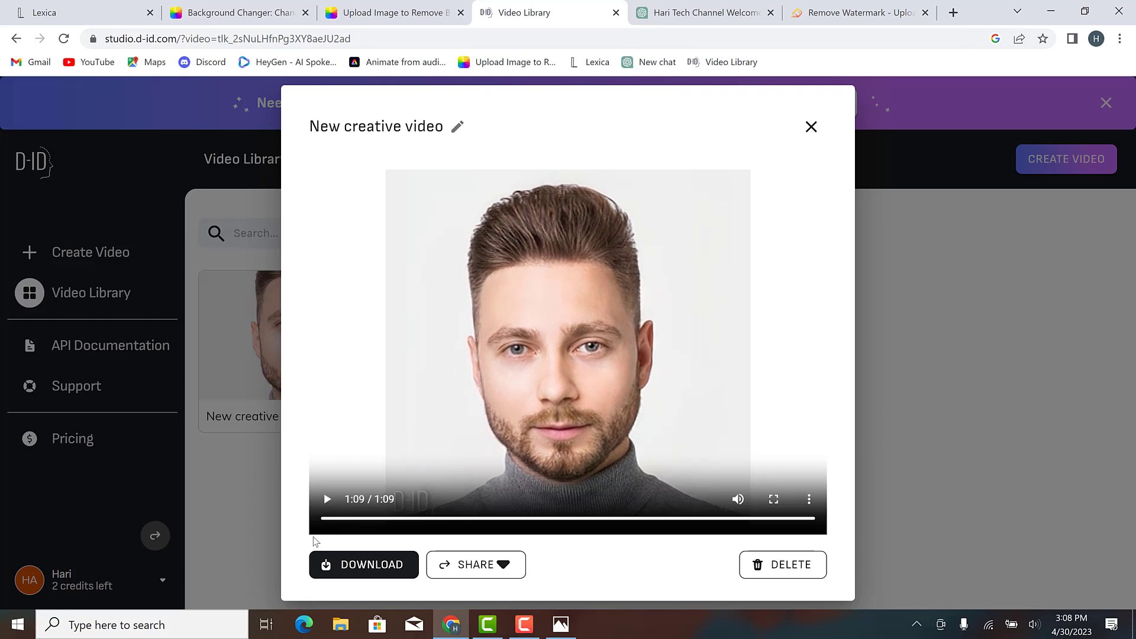
# Step: Download both finished videos, the bearded presenter's and the green-background knight's
pyautogui.click(335, 561)
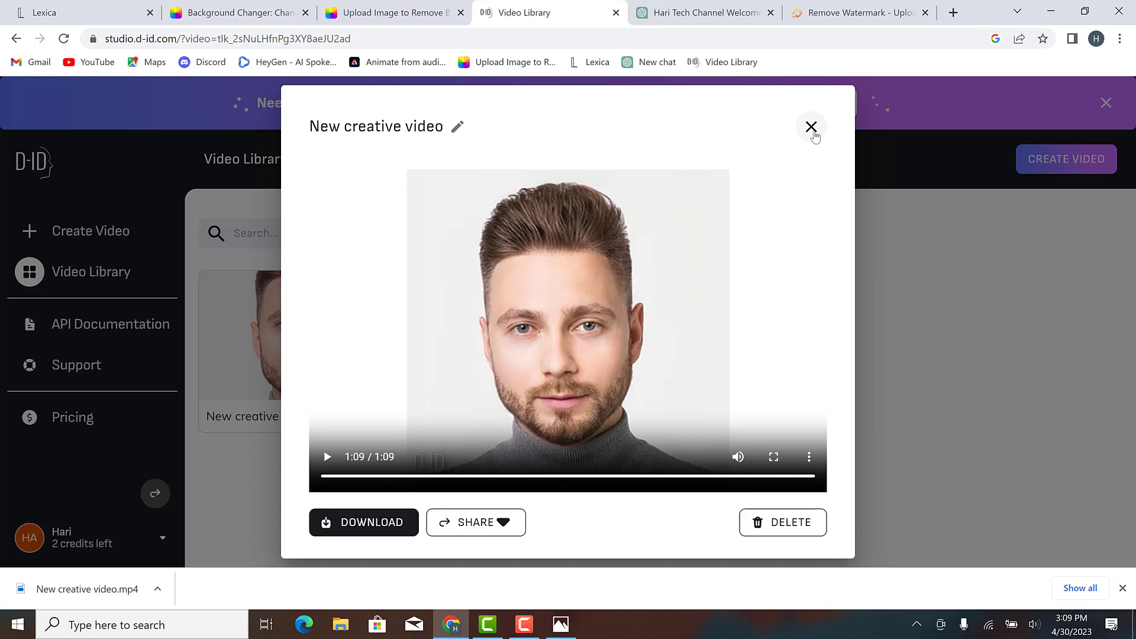
pyautogui.click(811, 127)
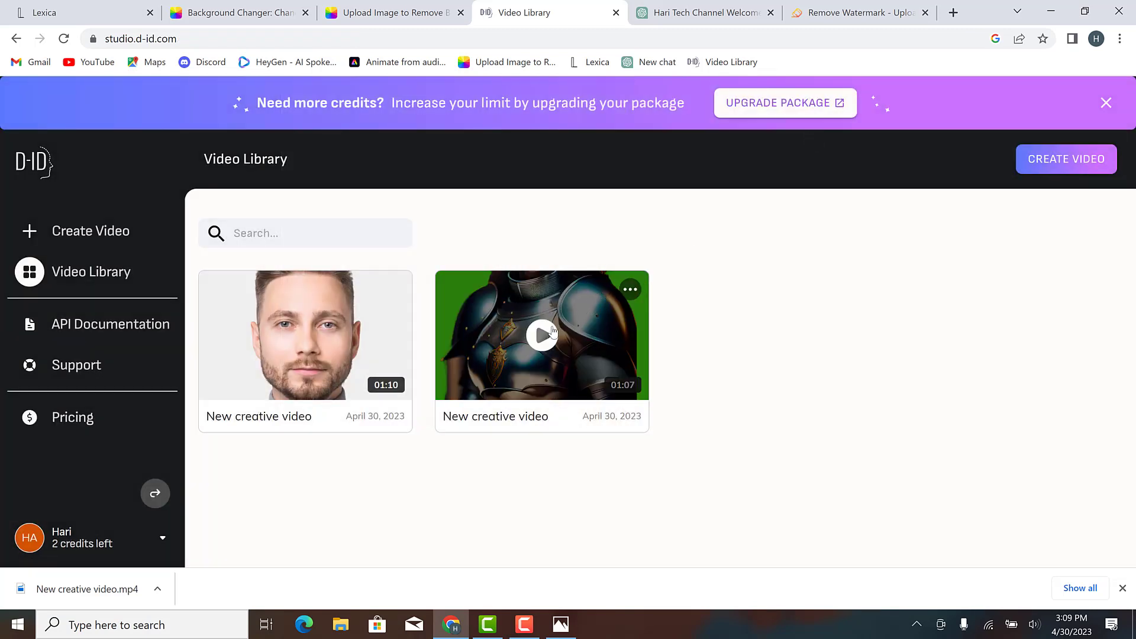
pyautogui.click(629, 291)
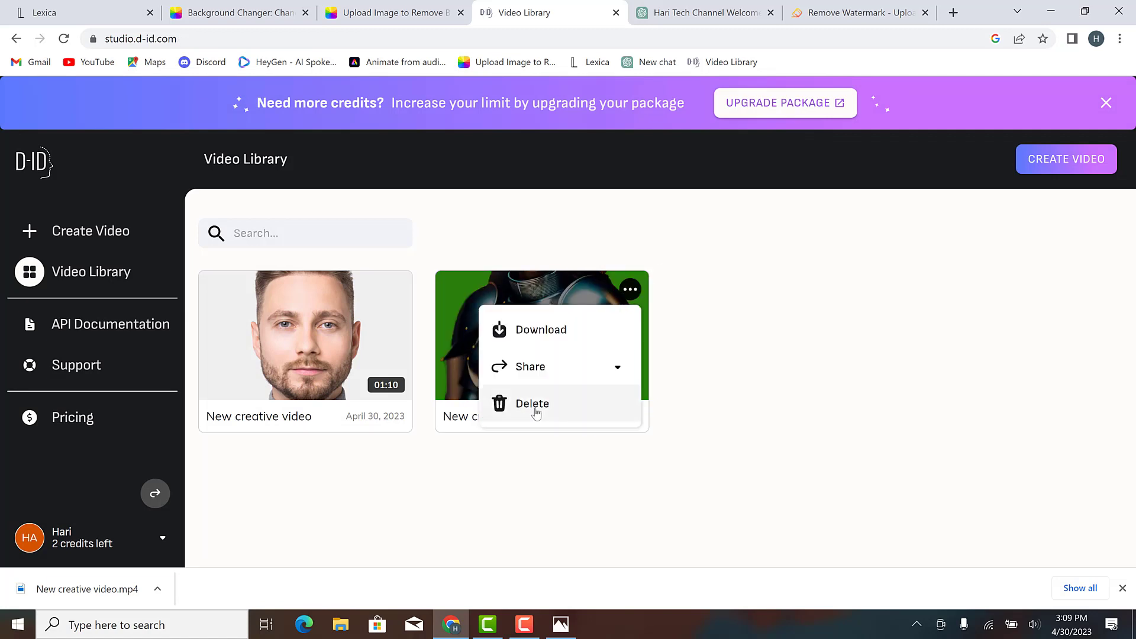
pyautogui.click(559, 333)
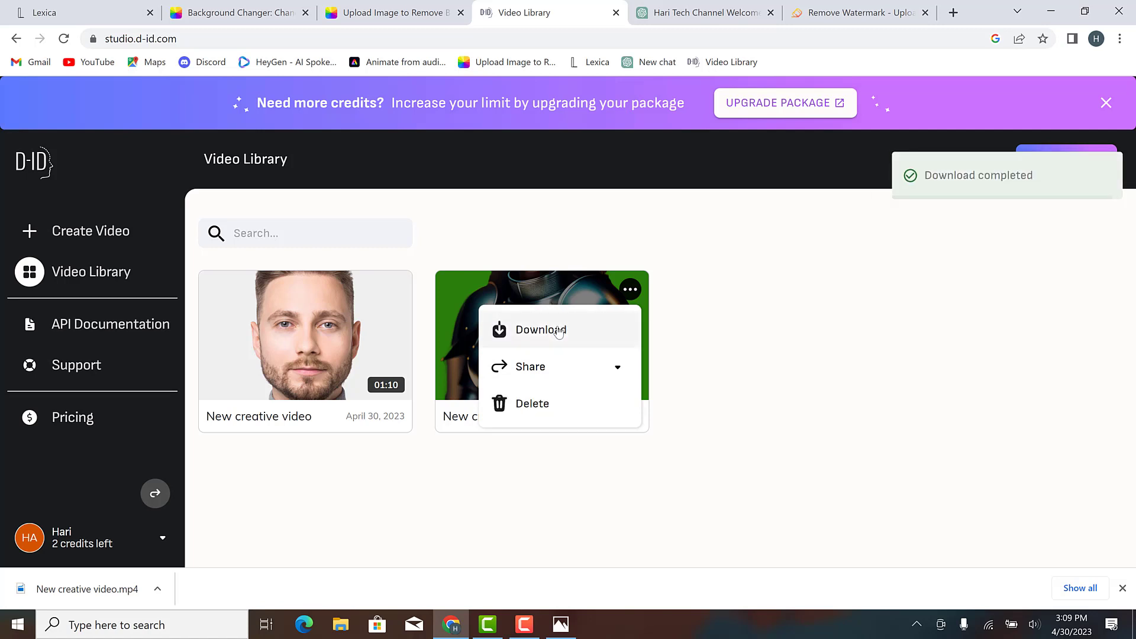
pyautogui.click(710, 301)
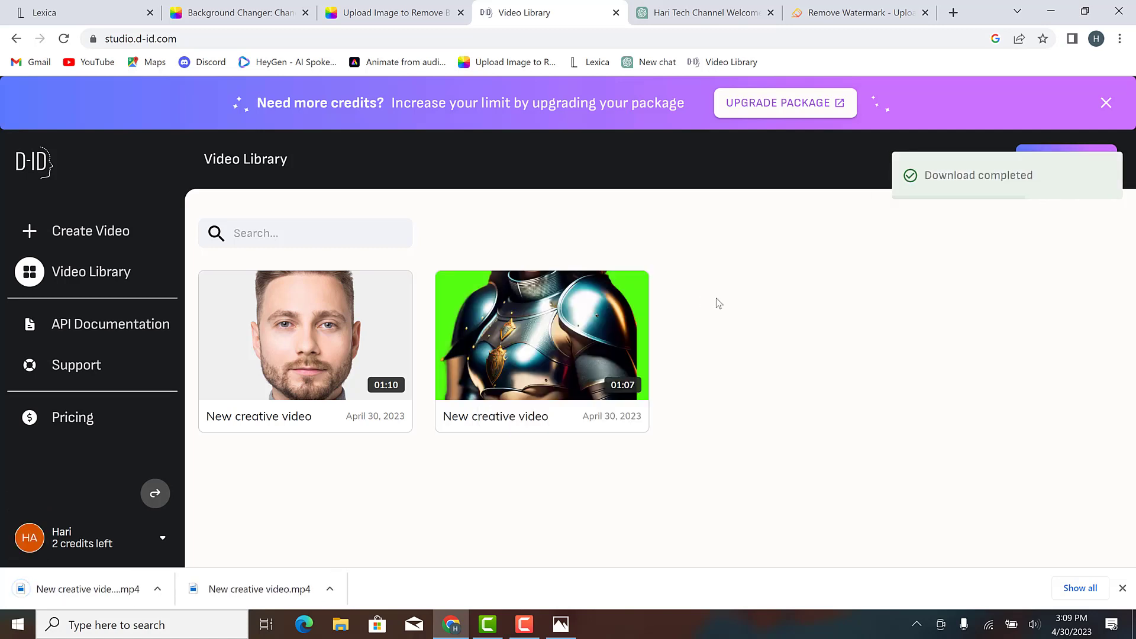